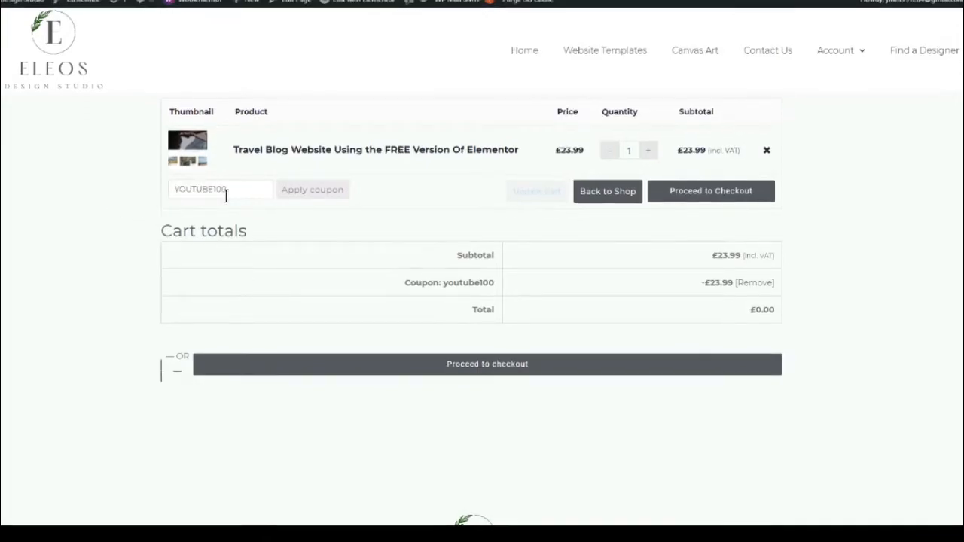
Step: Apply the coupon YOUTUBE100 to the cart containing the travel blog website template
{"action": "left_click", "coordinate": [312, 192]}
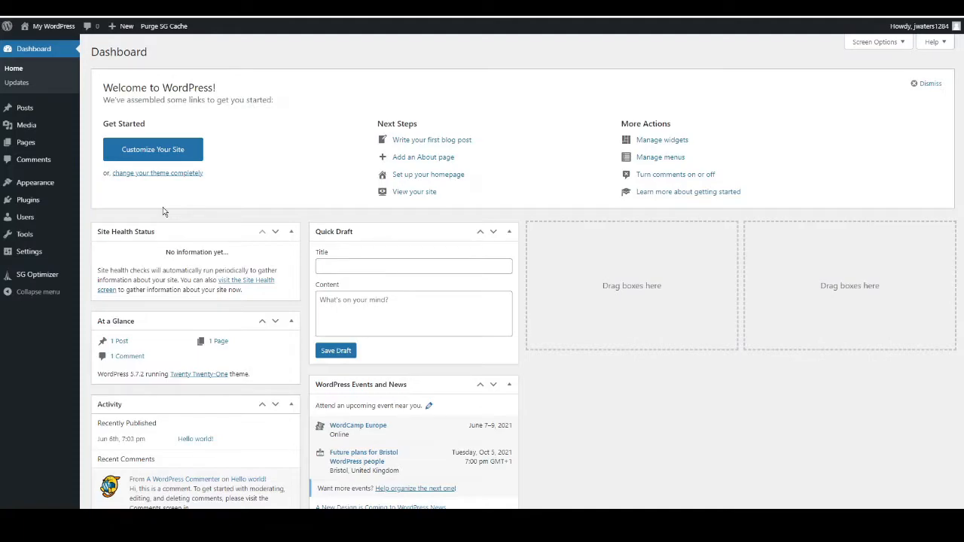
{"action": "mouse_move", "coordinate": [33, 258]}
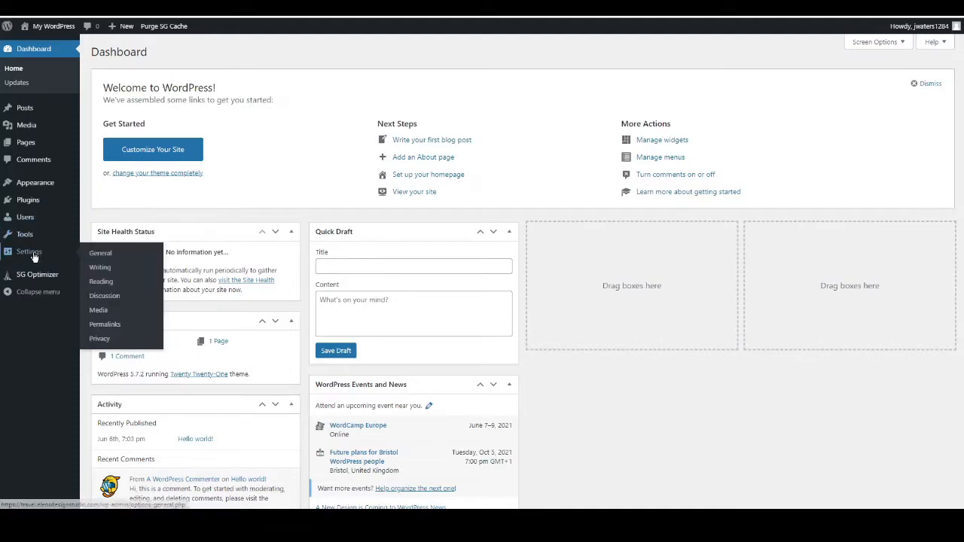
{"action": "left_click", "coordinate": [98, 253]}
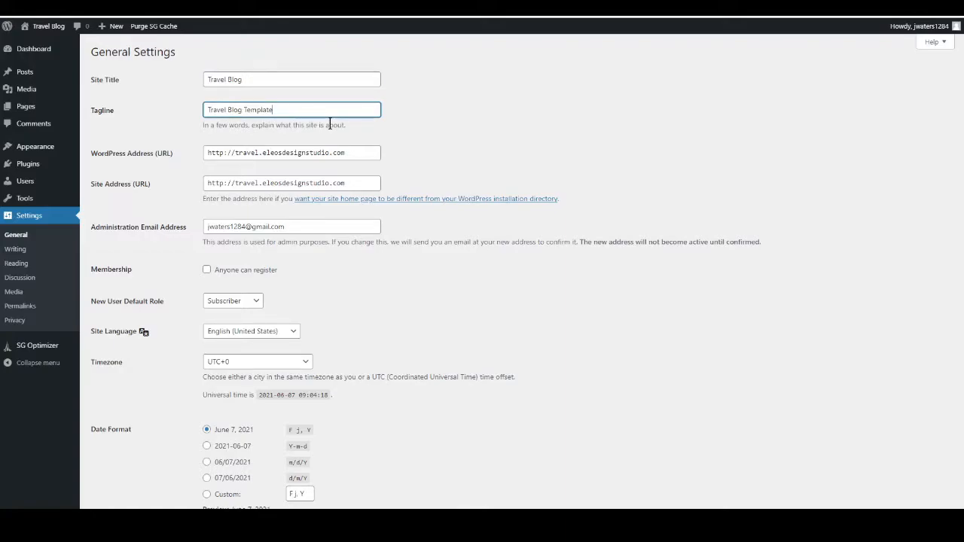
{"action": "left_click", "coordinate": [224, 153]}
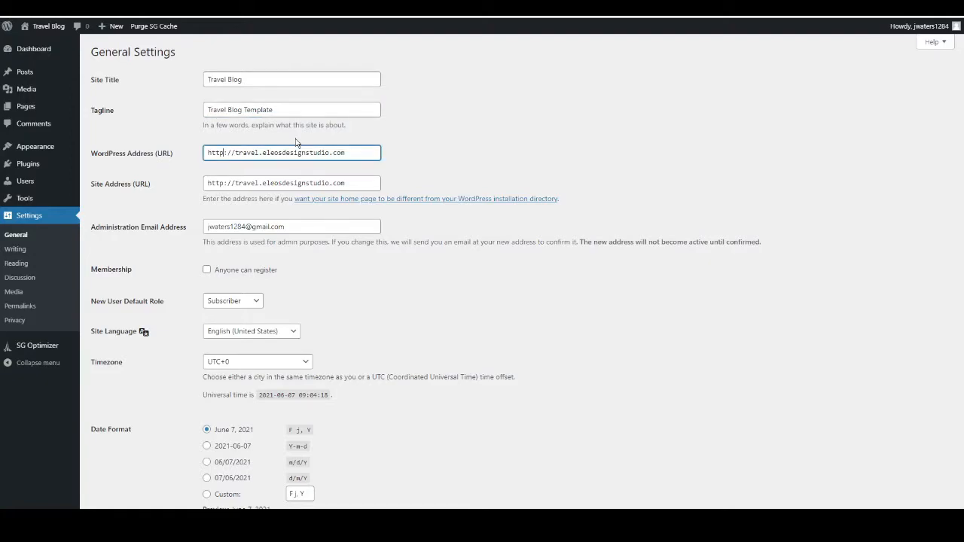
{"action": "type", "text": "s"}
{"action": "left_click", "coordinate": [223, 183]}
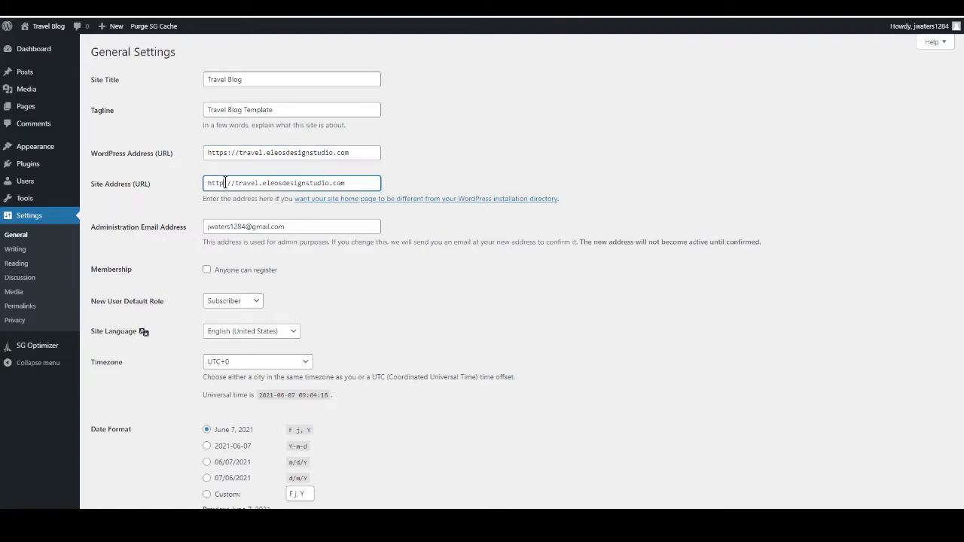
{"action": "type", "text": "s"}
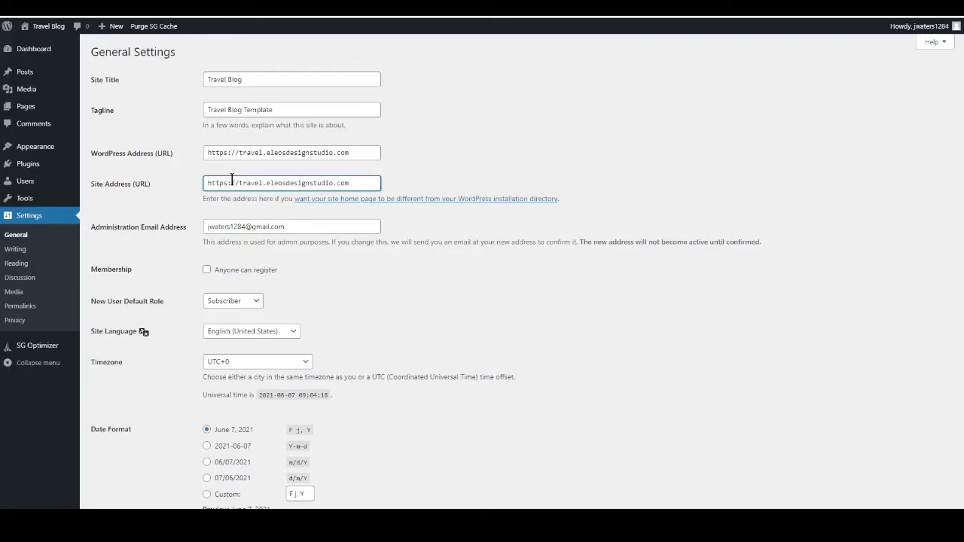
Step: Allow anyone to register as a member and save the general settings
{"action": "scroll", "coordinate": [209, 224], "scroll_direction": "down", "scroll_amount": 1}
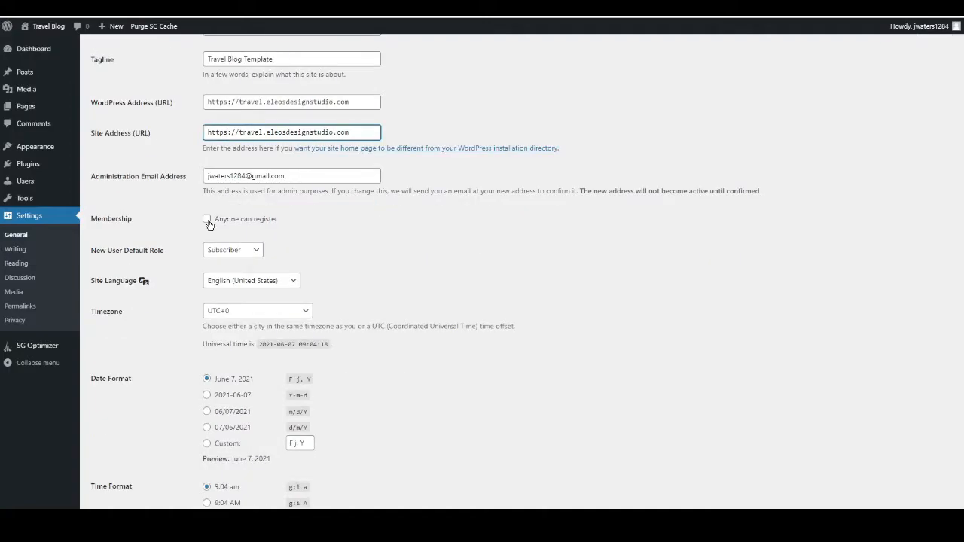
{"action": "left_click", "coordinate": [207, 220]}
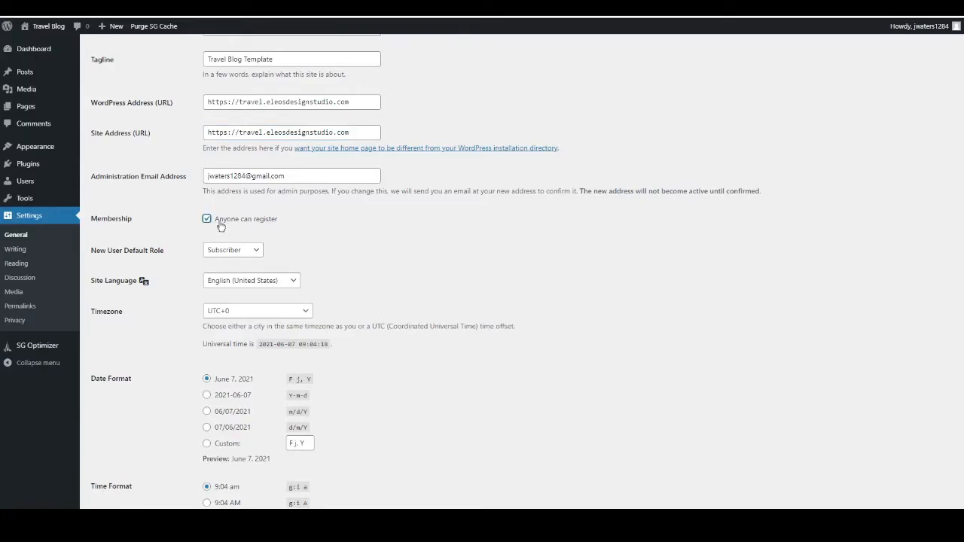
{"action": "scroll", "coordinate": [119, 462], "scroll_direction": "down", "scroll_amount": 3}
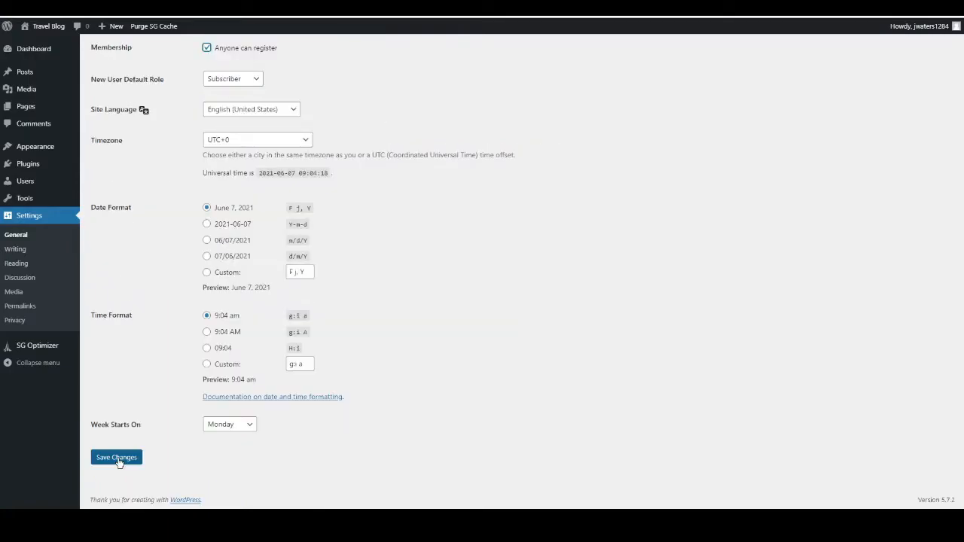
{"action": "left_click", "coordinate": [118, 461]}
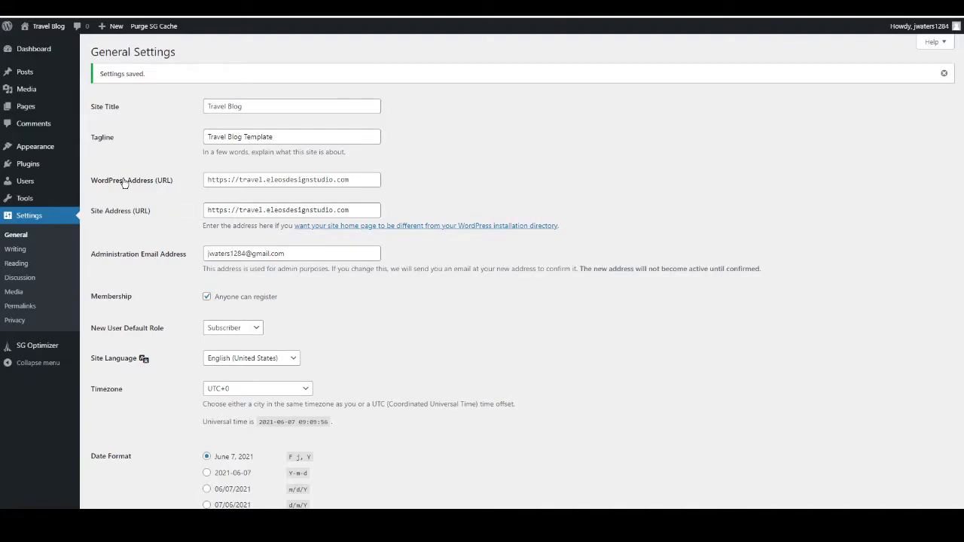
Step: Search the theme directory for "hello", then install and activate the Hello Elementor theme
{"action": "mouse_move", "coordinate": [35, 149]}
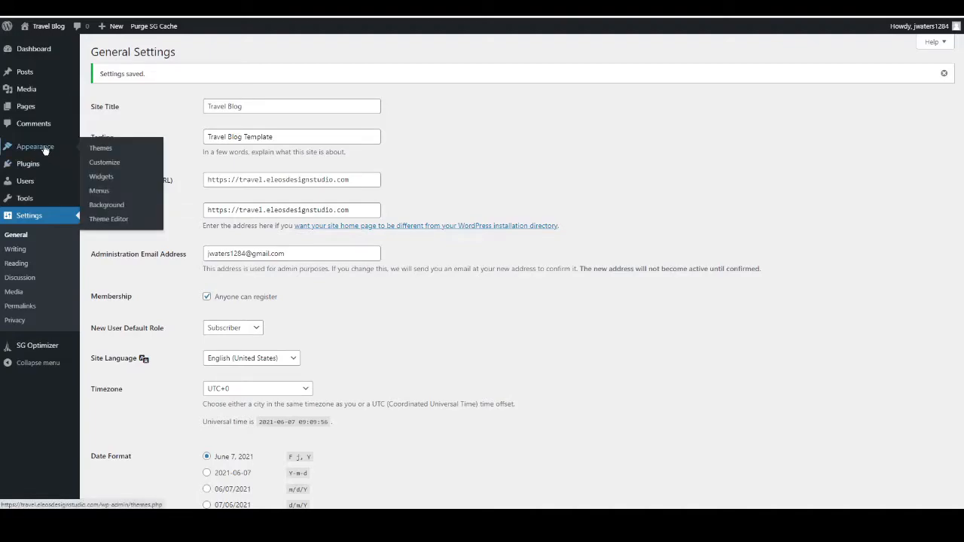
{"action": "left_click", "coordinate": [107, 154]}
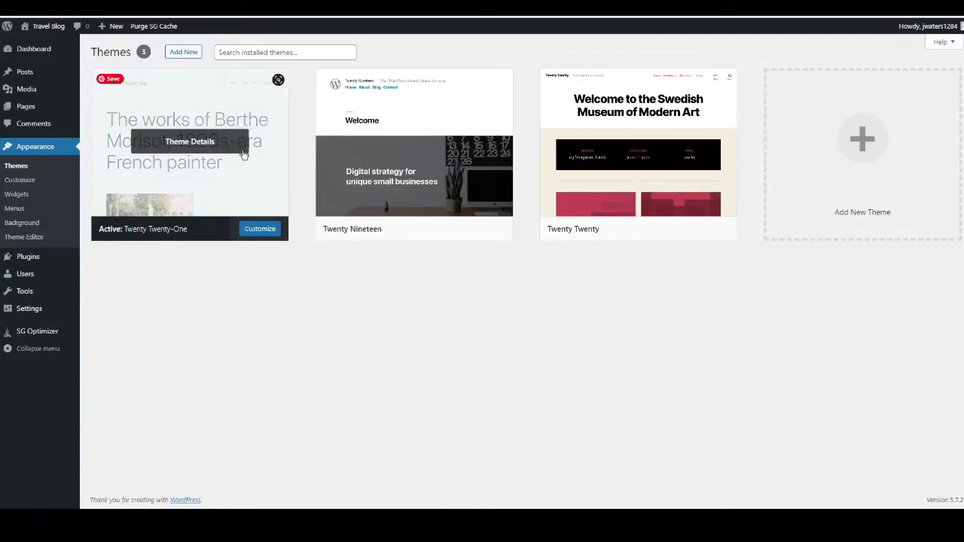
{"action": "left_click", "coordinate": [188, 53]}
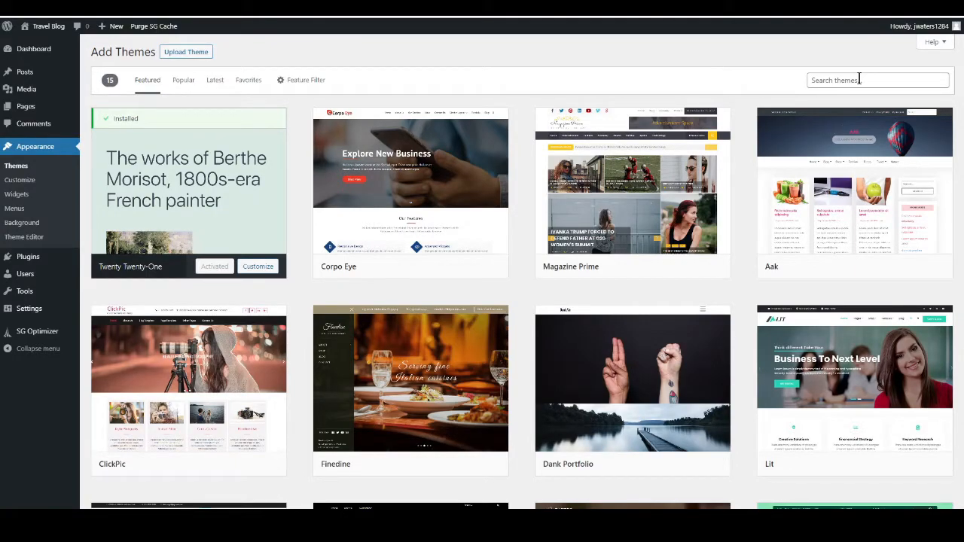
{"action": "left_click", "coordinate": [854, 80]}
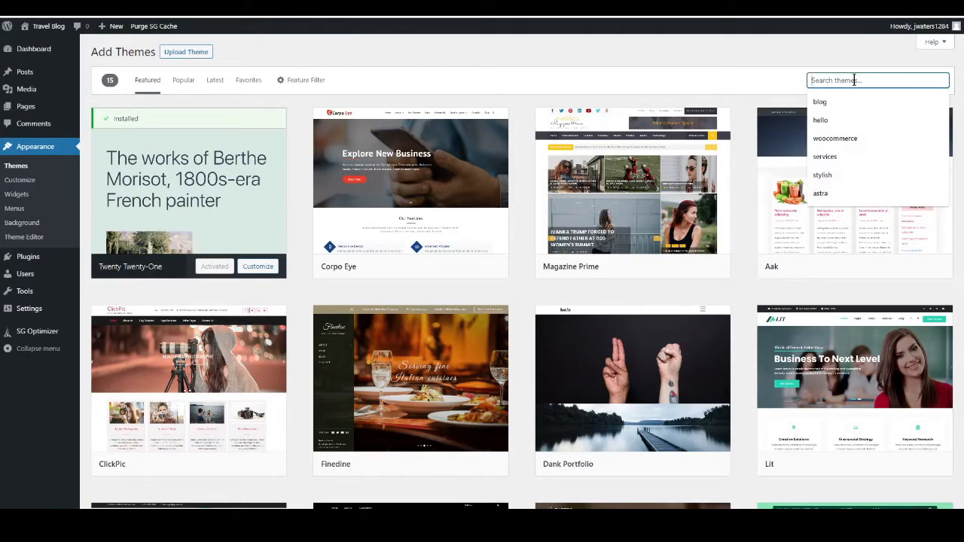
{"action": "type", "text": "he"}
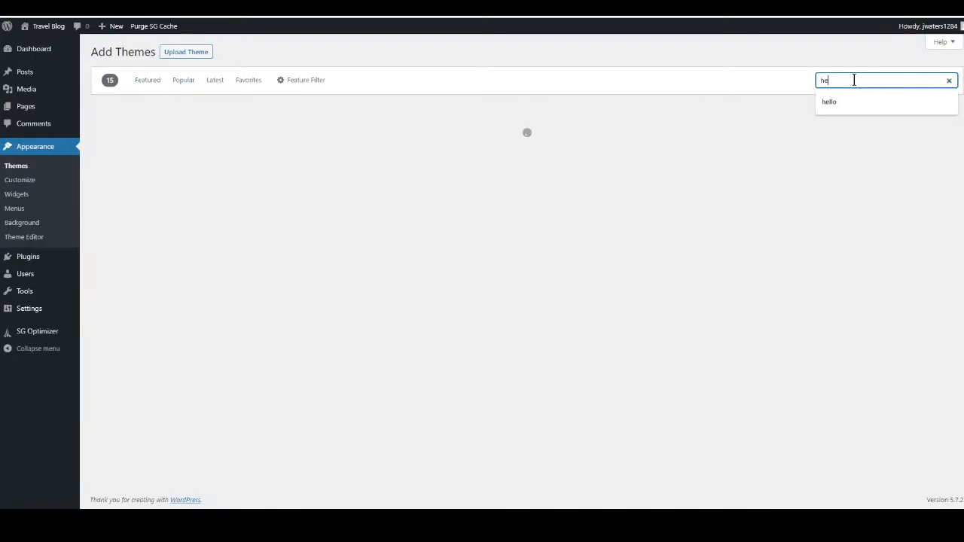
{"action": "type", "text": "llo"}
{"action": "mouse_move", "coordinate": [420, 154]}
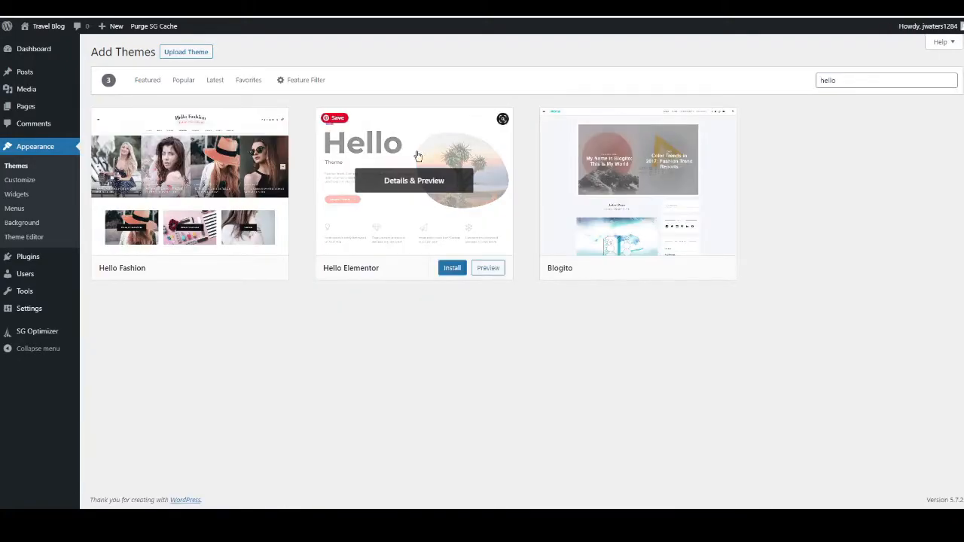
{"action": "left_click", "coordinate": [452, 270]}
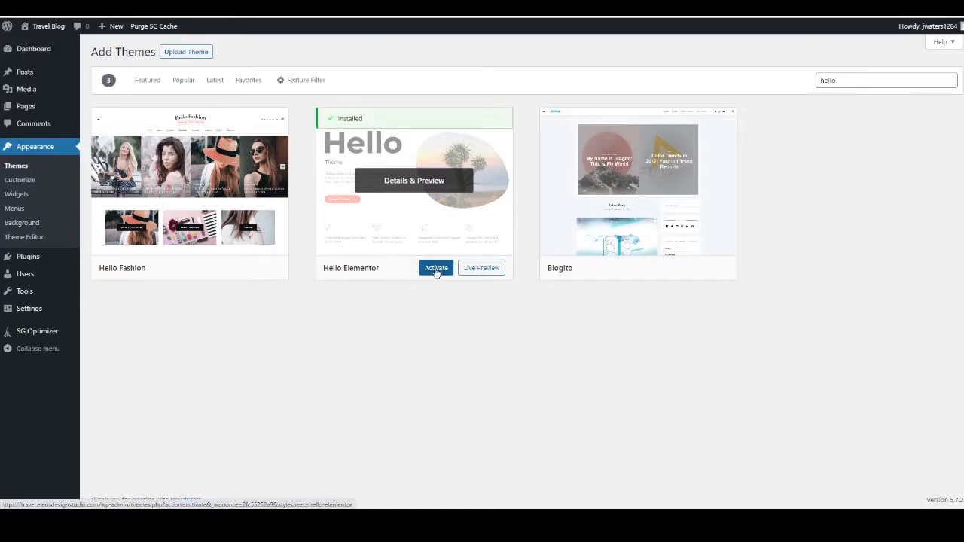
{"action": "left_click", "coordinate": [435, 268]}
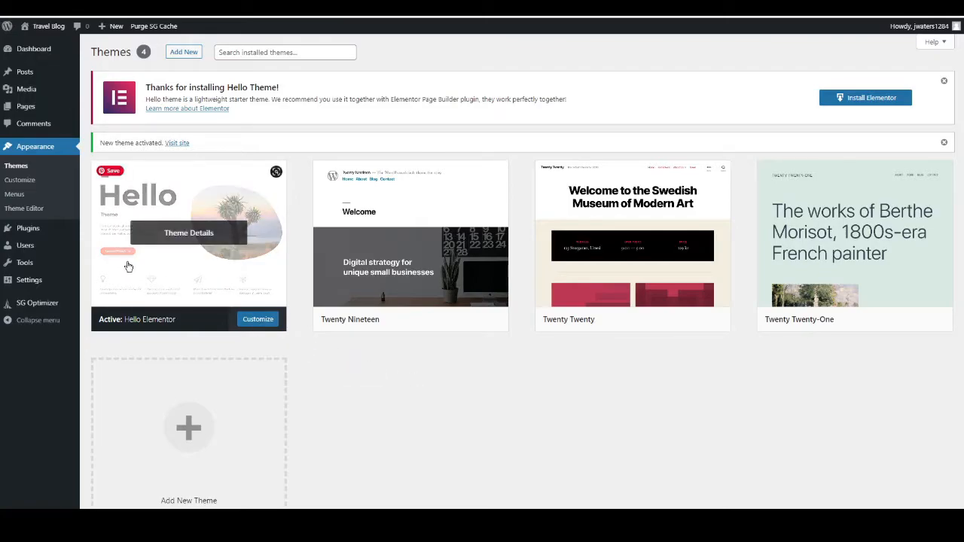
Step: Search the plugin directory for "template kit", then install and activate the Template Kit – Import plugin
{"action": "mouse_move", "coordinate": [30, 236]}
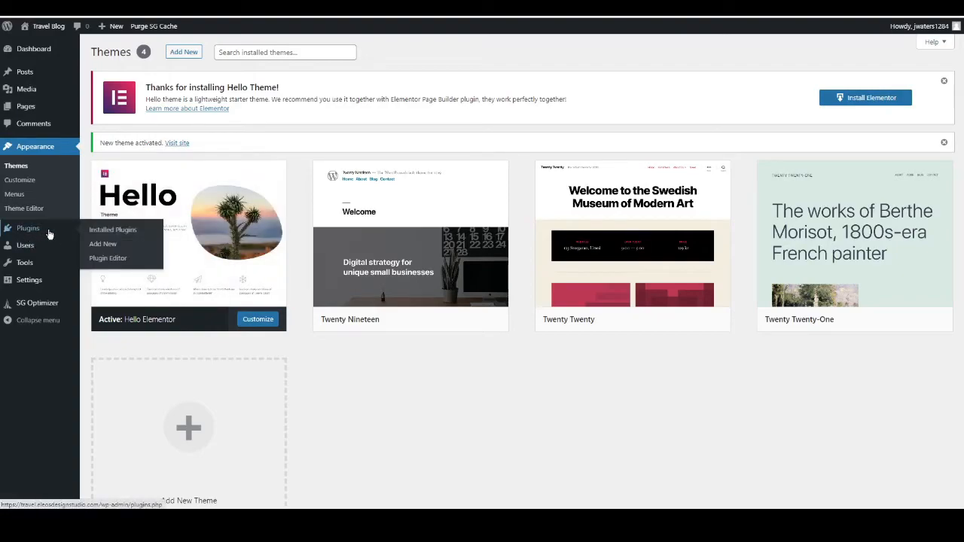
{"action": "left_click", "coordinate": [96, 247]}
{"action": "left_click", "coordinate": [819, 139]}
{"action": "type", "text": "te"}
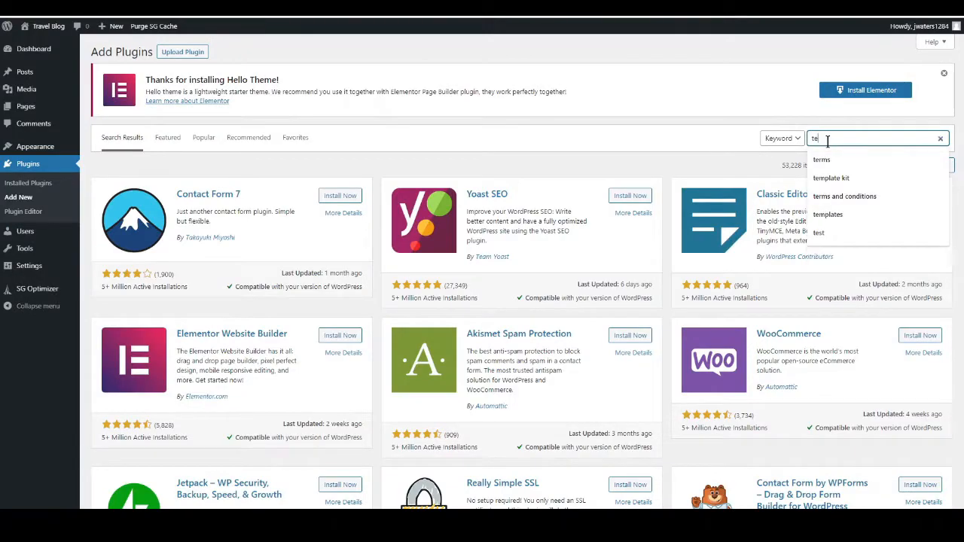
{"action": "type", "text": "mplate kit"}
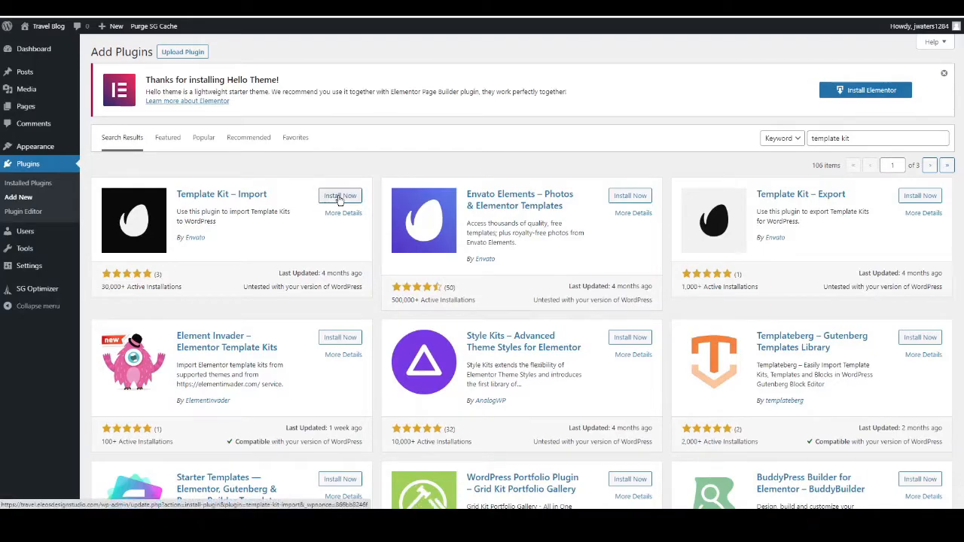
{"action": "left_click", "coordinate": [341, 197]}
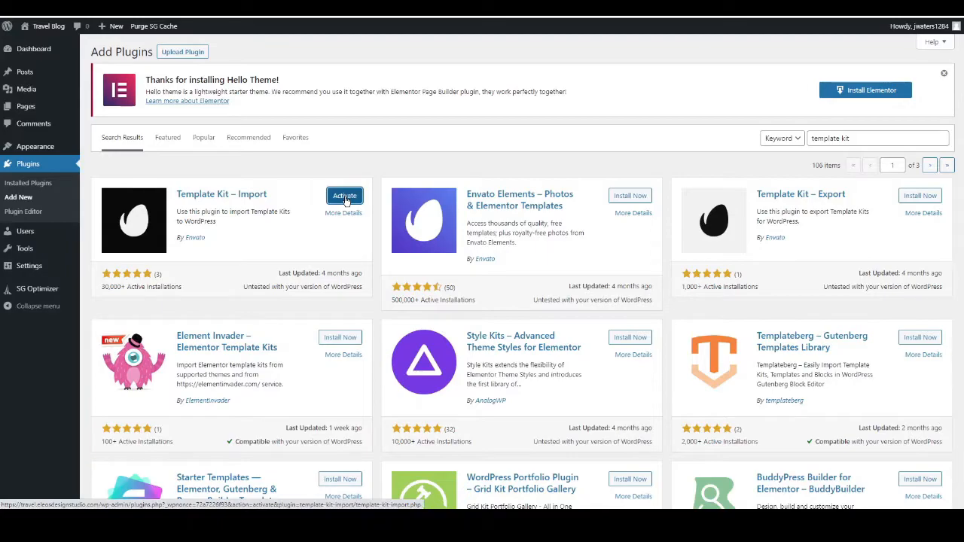
{"action": "left_click", "coordinate": [343, 197]}
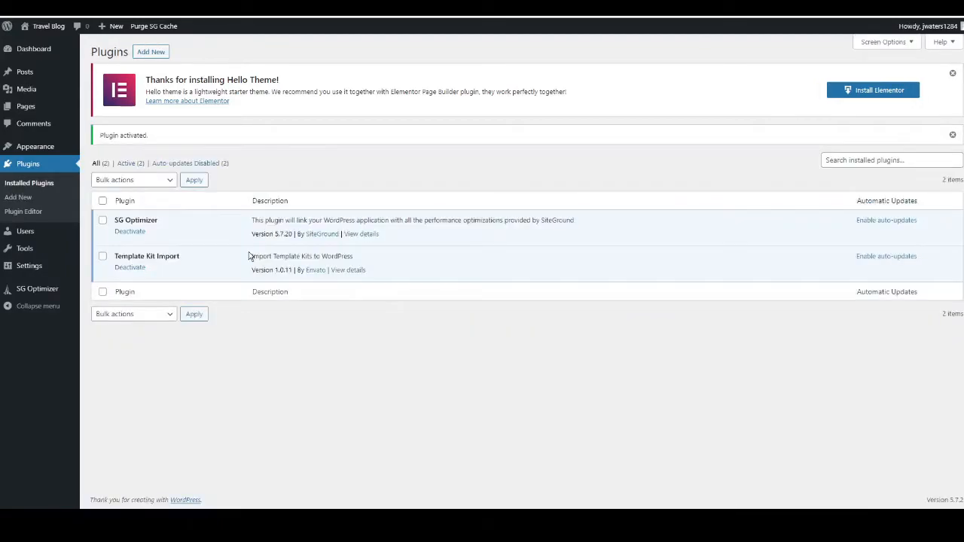
Step: Open the Travel template kit and install all of its missing plugin and Elementor setting requirements
{"action": "mouse_move", "coordinate": [24, 251]}
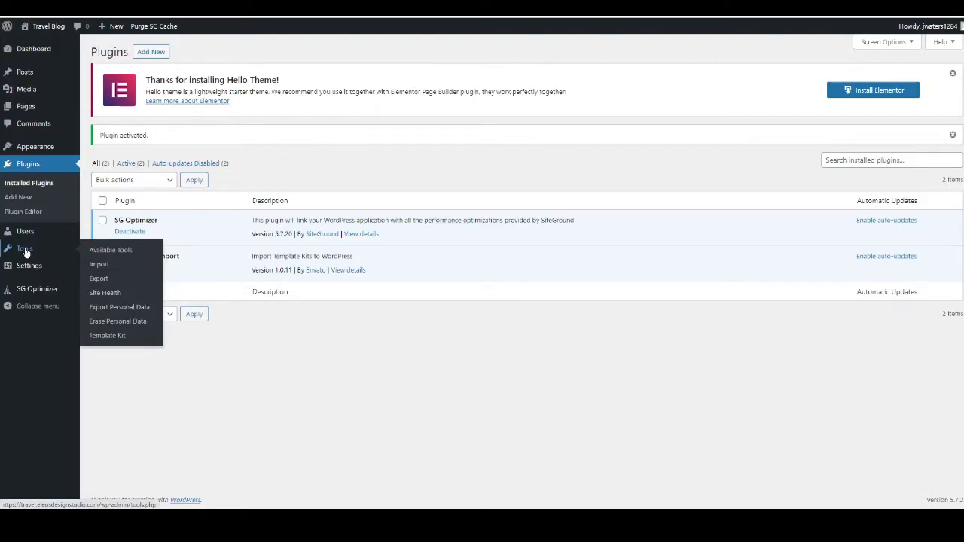
{"action": "left_click", "coordinate": [101, 335]}
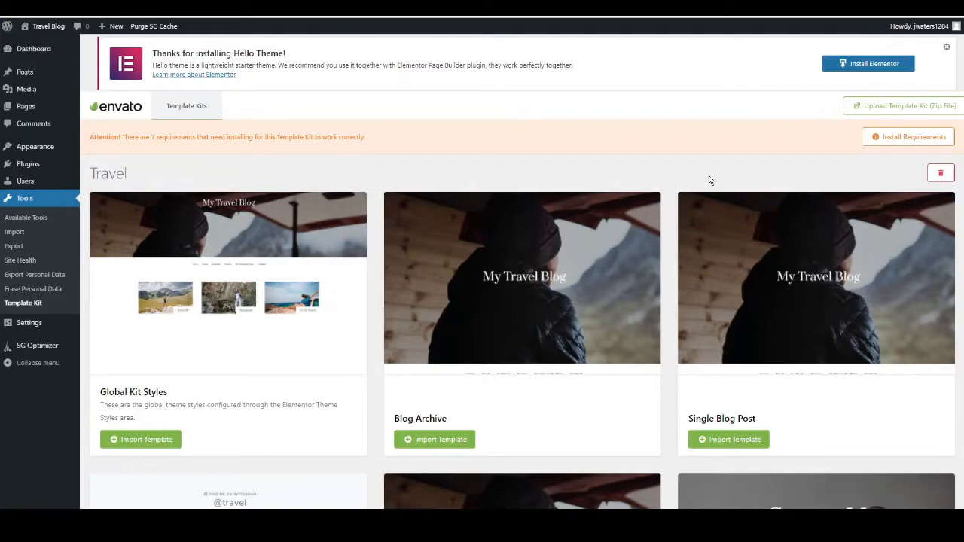
{"action": "left_click", "coordinate": [902, 140]}
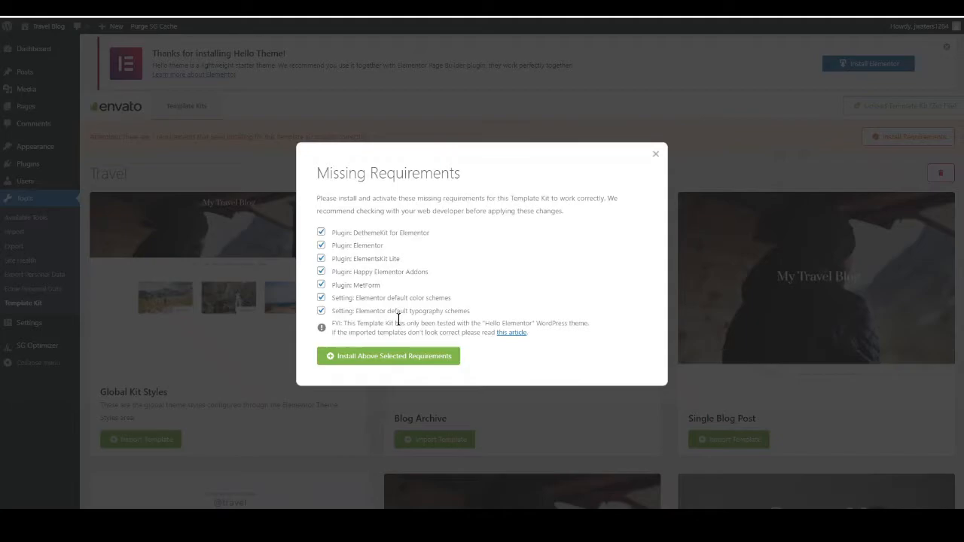
{"action": "left_click", "coordinate": [386, 358]}
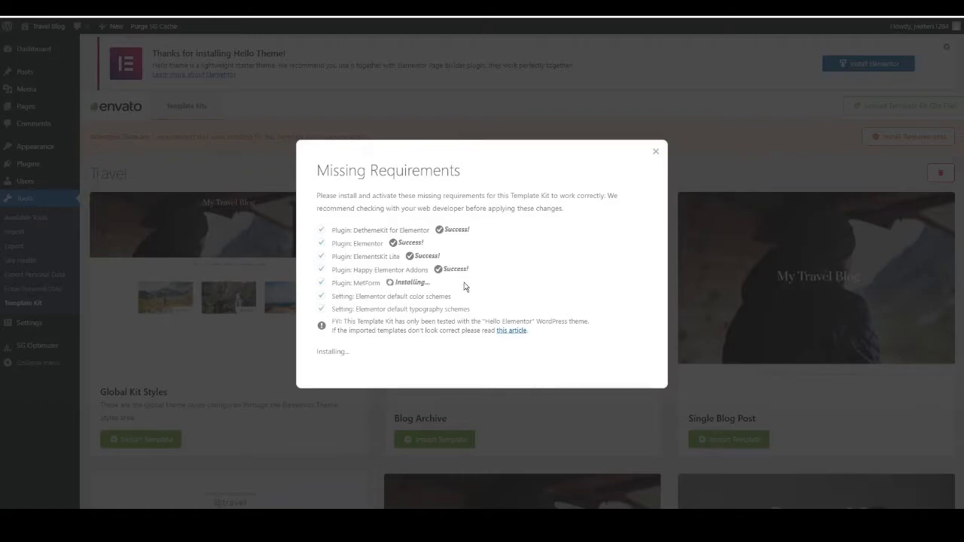
{"action": "left_click", "coordinate": [345, 371]}
Step: Import the Global Kit Styles, Blog Archive and Single Blog Post templates from the Travel kit
{"action": "scroll", "coordinate": [261, 255], "scroll_direction": "down", "scroll_amount": 2}
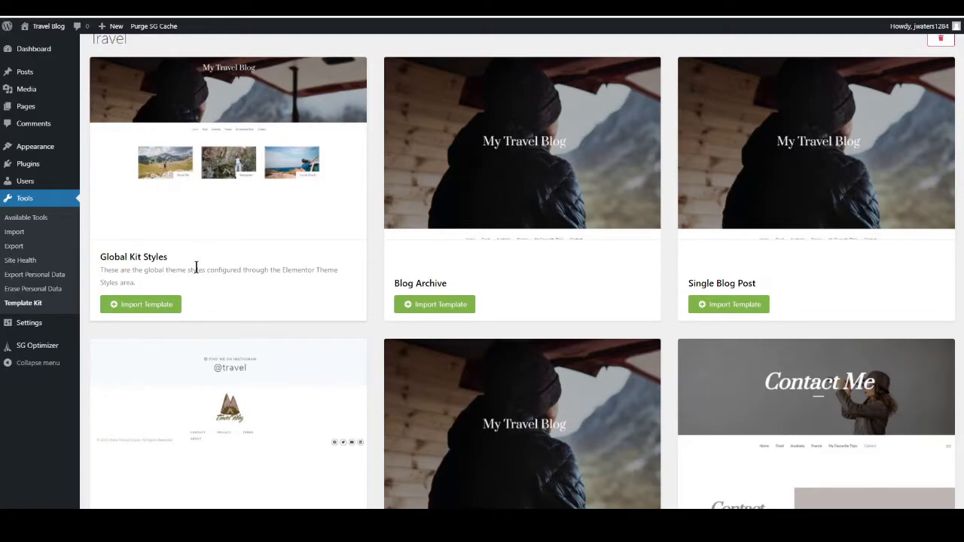
{"action": "left_click", "coordinate": [159, 303]}
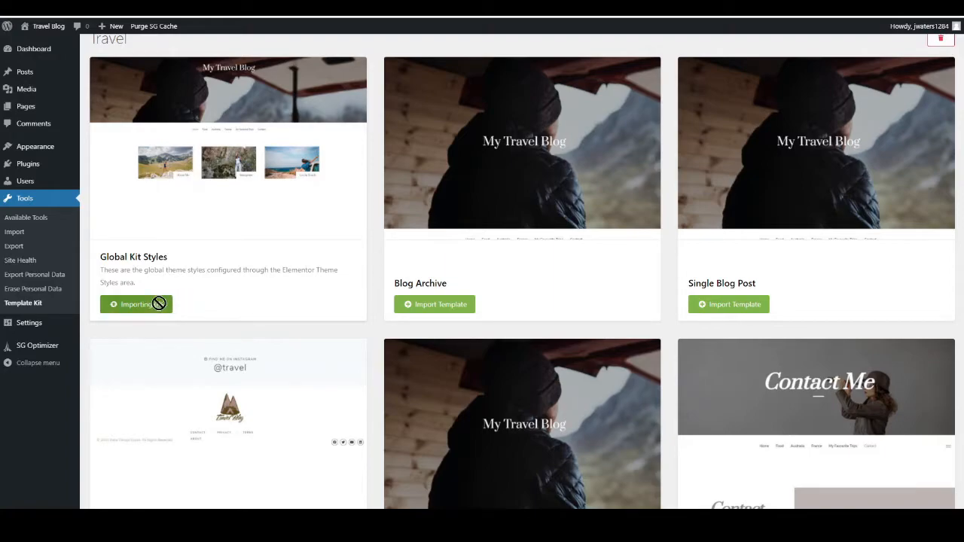
{"action": "left_click", "coordinate": [427, 304]}
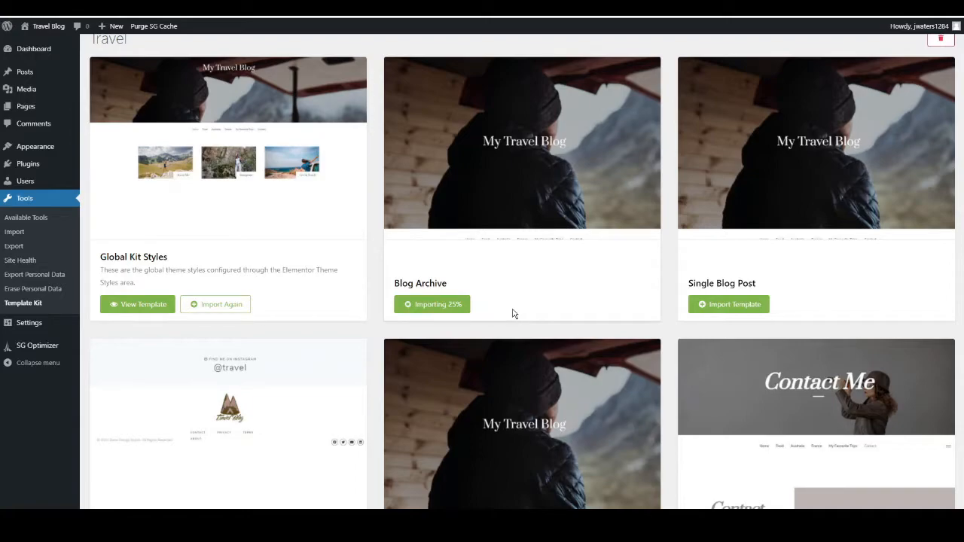
{"action": "left_click", "coordinate": [726, 306]}
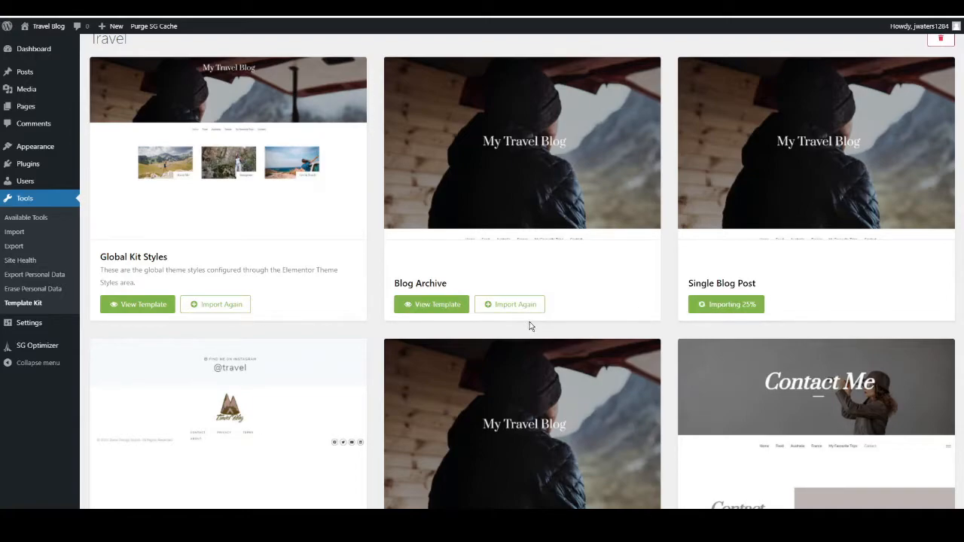
Step: Add a new page titled "Home" and open it for editing with Elementor
{"action": "scroll", "coordinate": [345, 285], "scroll_direction": "up", "scroll_amount": 2}
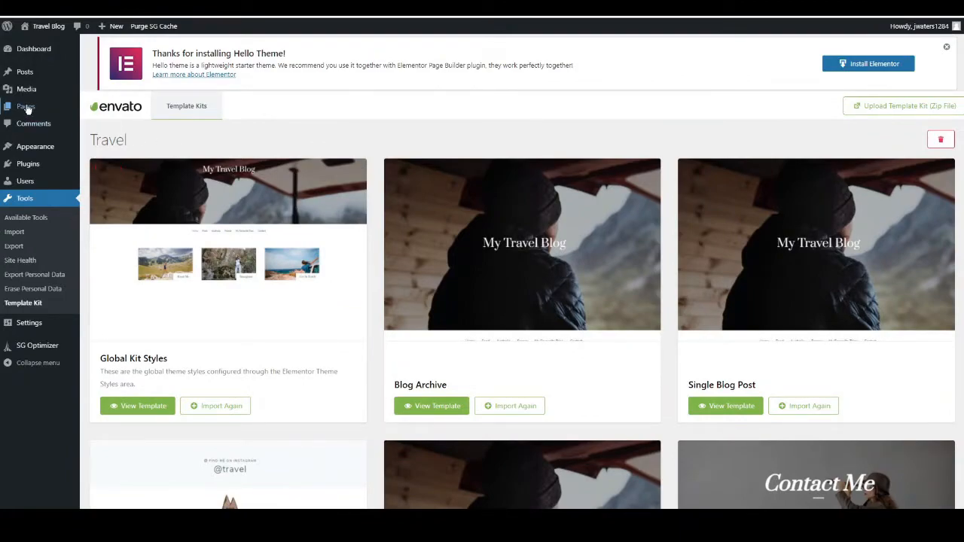
{"action": "mouse_move", "coordinate": [27, 109]}
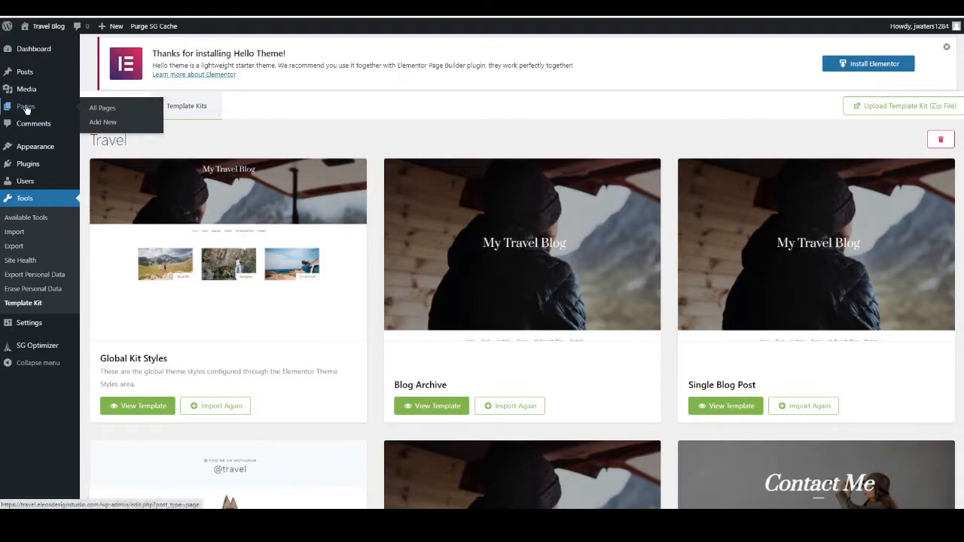
{"action": "left_click", "coordinate": [106, 125]}
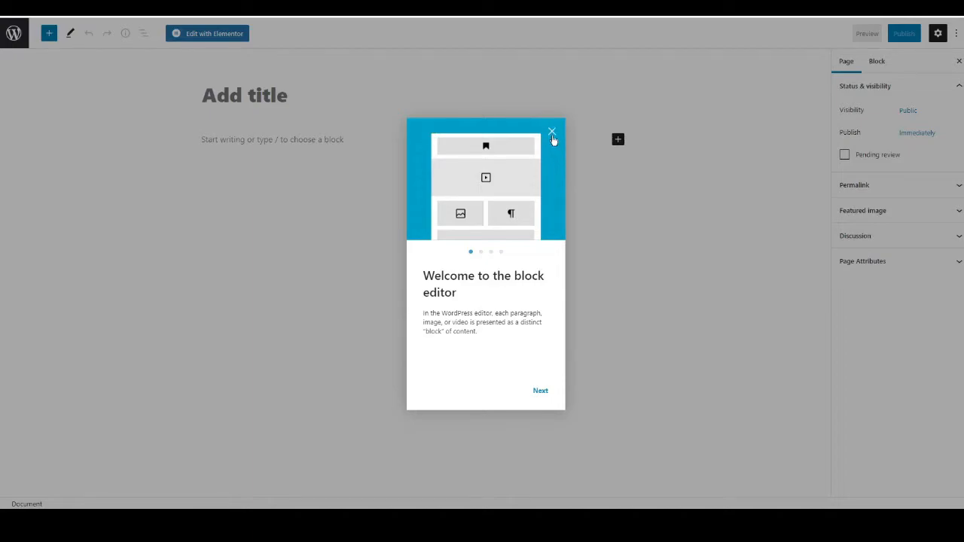
{"action": "left_click", "coordinate": [554, 130]}
{"action": "left_click", "coordinate": [250, 96]}
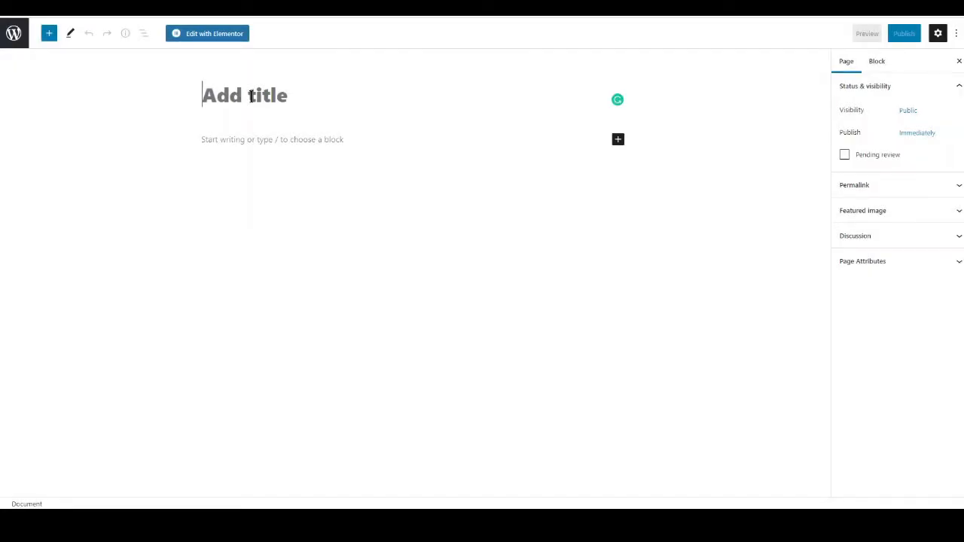
{"action": "type", "text": "Home"}
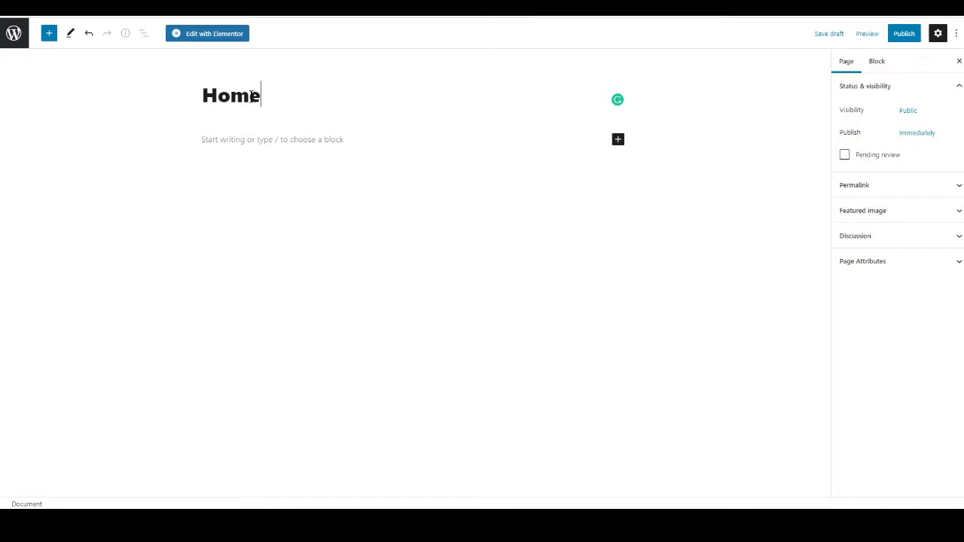
{"action": "left_click", "coordinate": [213, 35]}
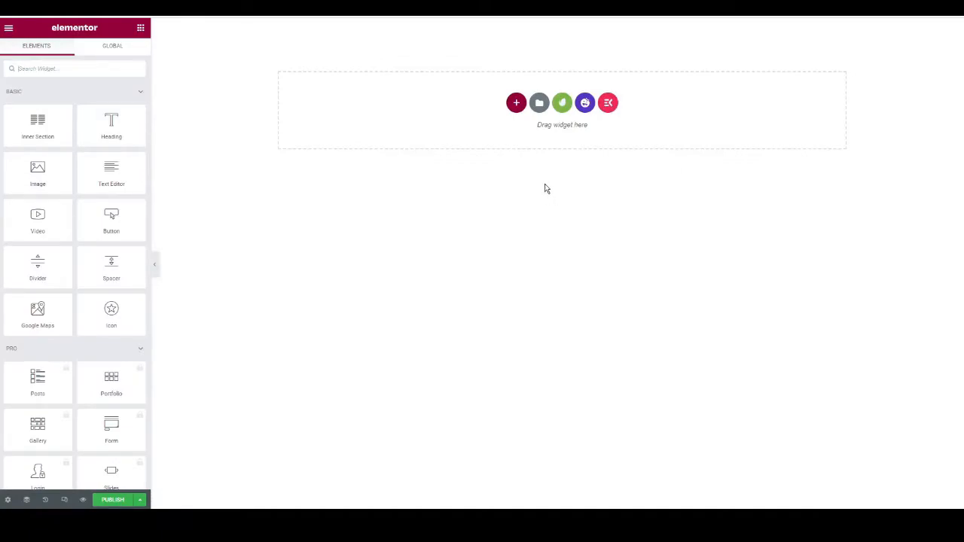
Step: Insert the saved Home template into the page, importing its document settings as well
{"action": "left_click", "coordinate": [539, 104]}
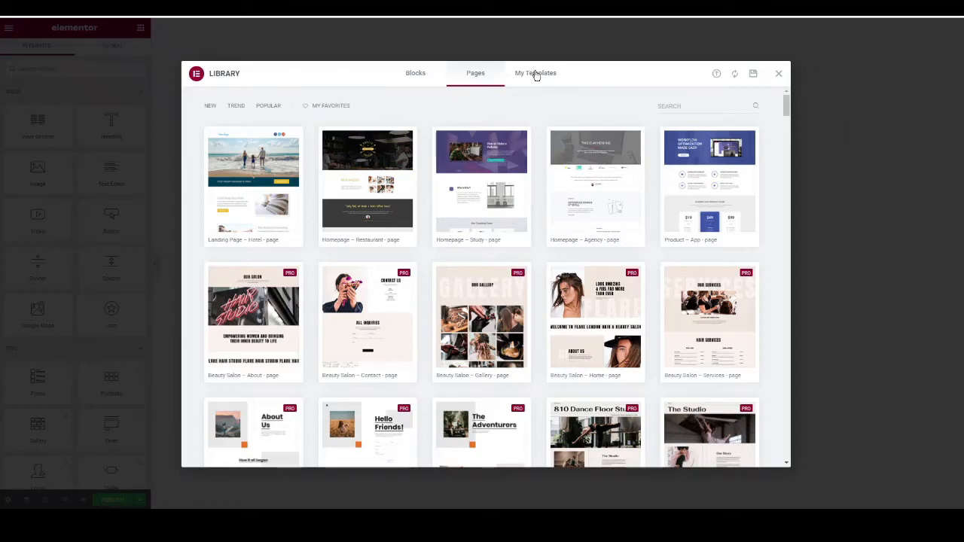
{"action": "left_click", "coordinate": [535, 73]}
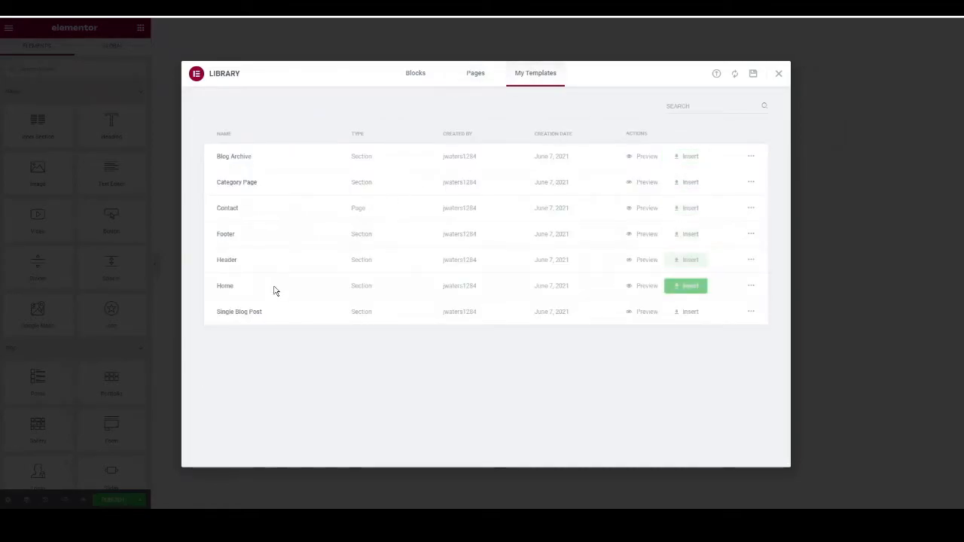
{"action": "left_click", "coordinate": [692, 289]}
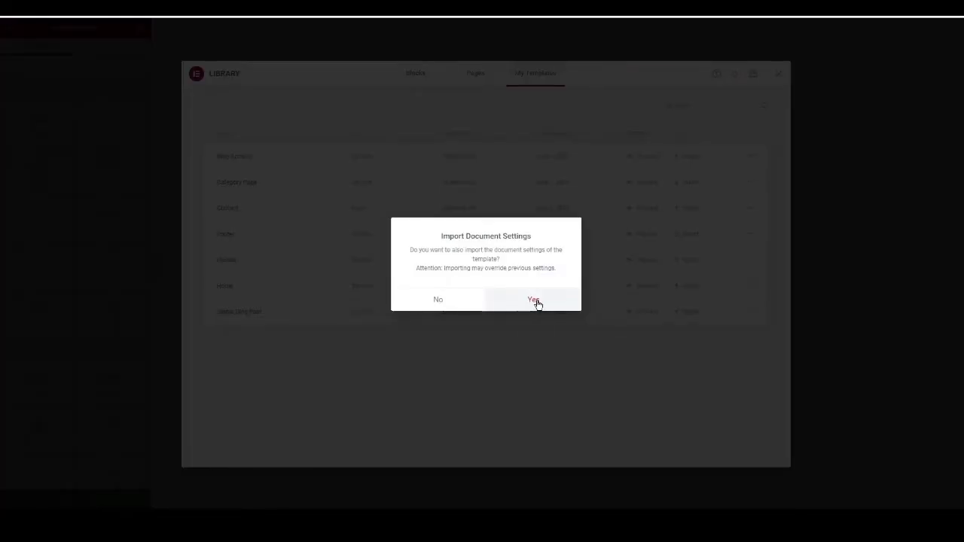
{"action": "left_click", "coordinate": [535, 300]}
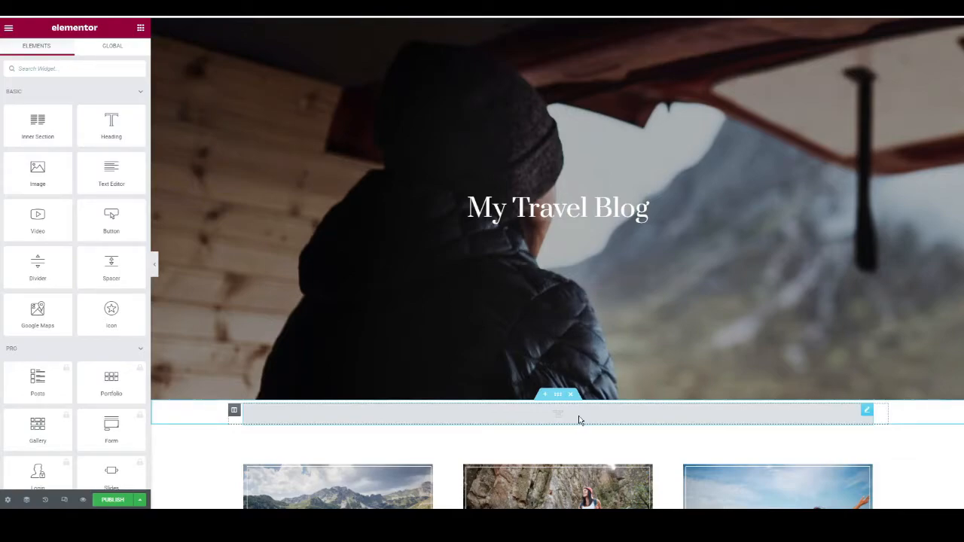
Step: Review the inserted home page layout from the hero banner through the blog and video sections
{"action": "scroll", "coordinate": [546, 220], "scroll_direction": "down", "scroll_amount": 4}
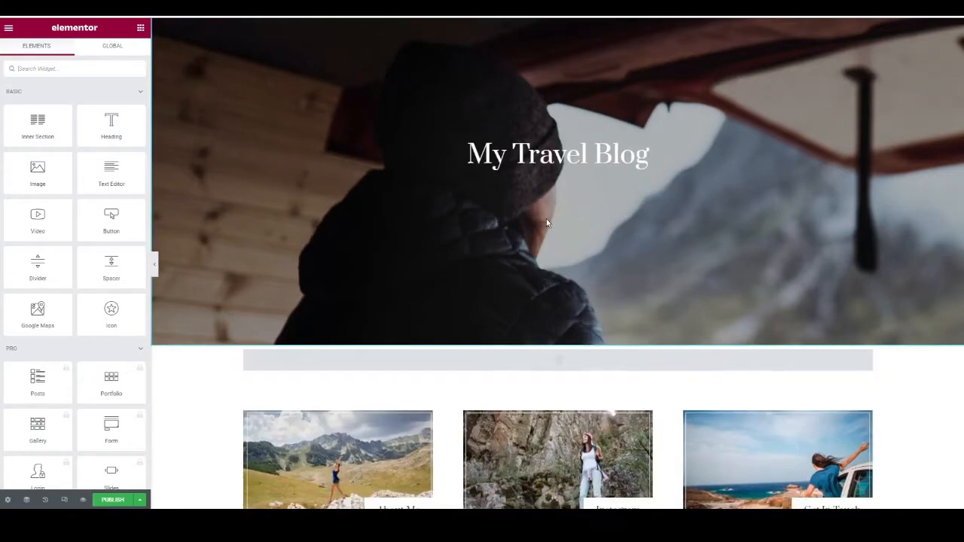
{"action": "scroll", "coordinate": [539, 218], "scroll_direction": "down", "scroll_amount": 8}
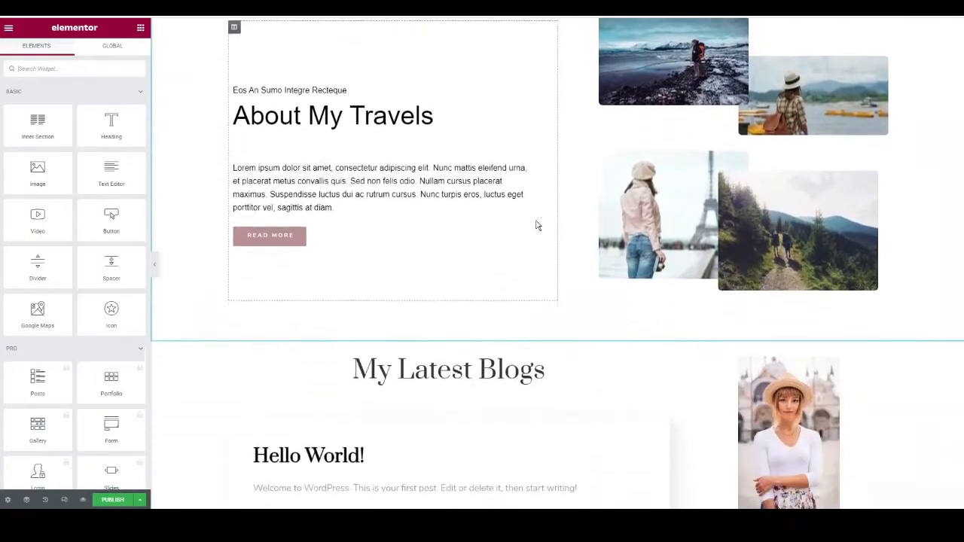
{"action": "scroll", "coordinate": [502, 236], "scroll_direction": "down", "scroll_amount": 2}
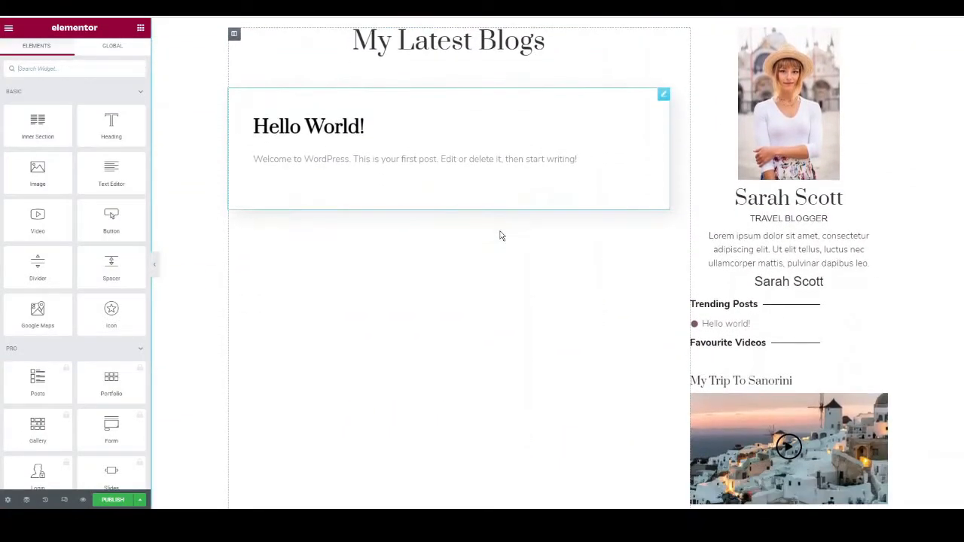
{"action": "scroll", "coordinate": [501, 236], "scroll_direction": "down", "scroll_amount": 10}
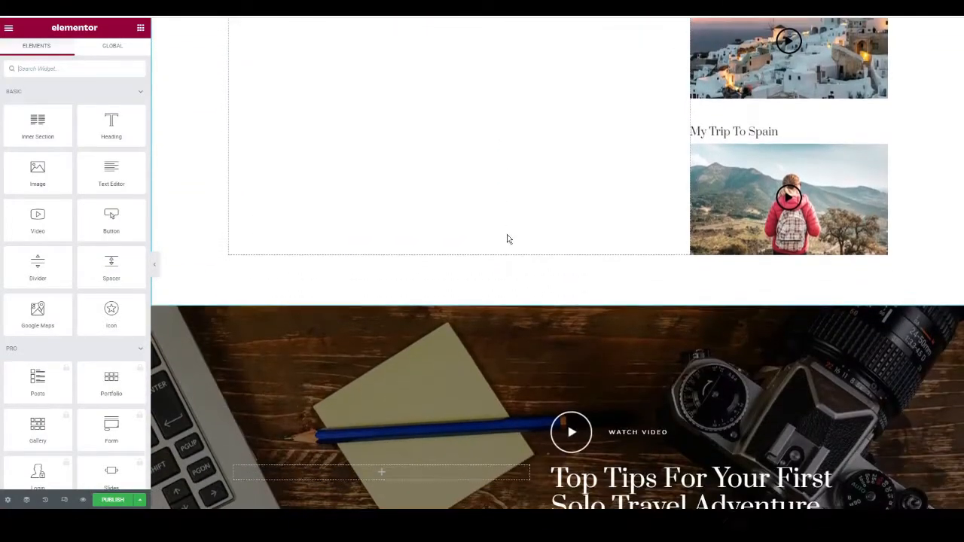
{"action": "scroll", "coordinate": [630, 261], "scroll_direction": "up", "scroll_amount": 12}
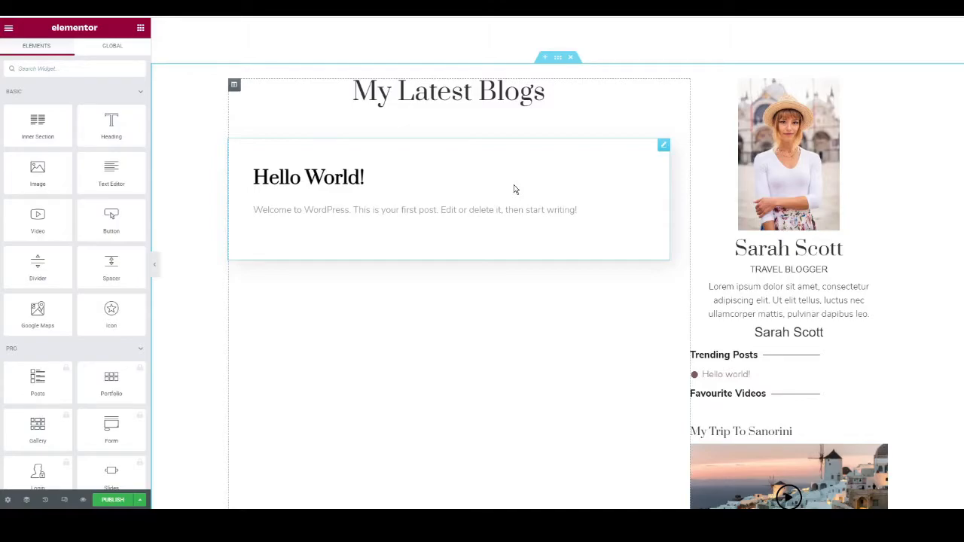
{"action": "scroll", "coordinate": [560, 238], "scroll_direction": "up", "scroll_amount": 8}
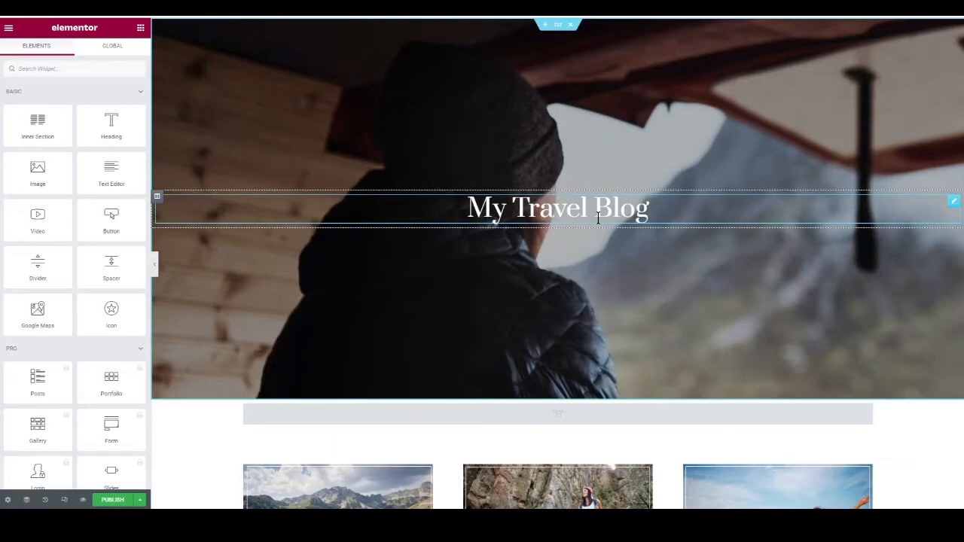
{"action": "scroll", "coordinate": [598, 218], "scroll_direction": "down", "scroll_amount": 2}
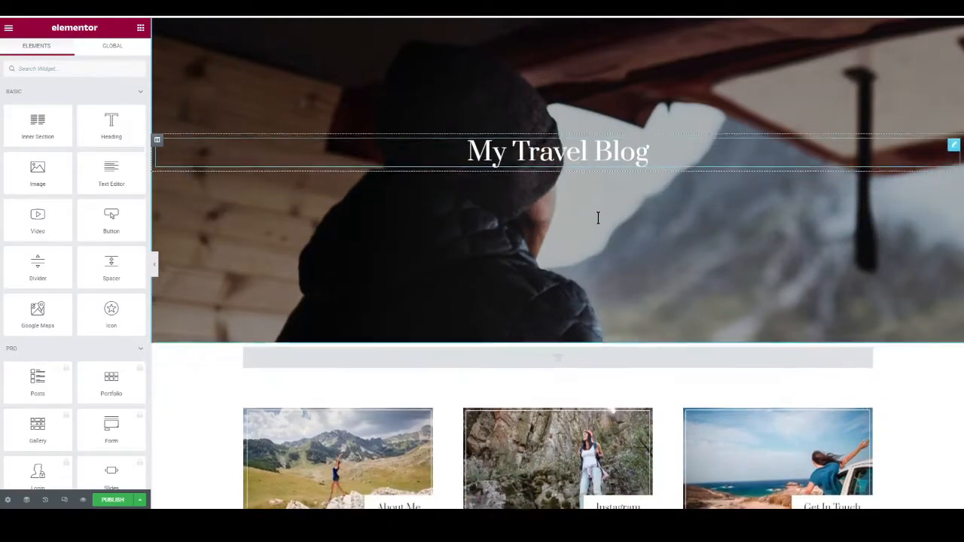
{"action": "scroll", "coordinate": [598, 218], "scroll_direction": "up", "scroll_amount": 2}
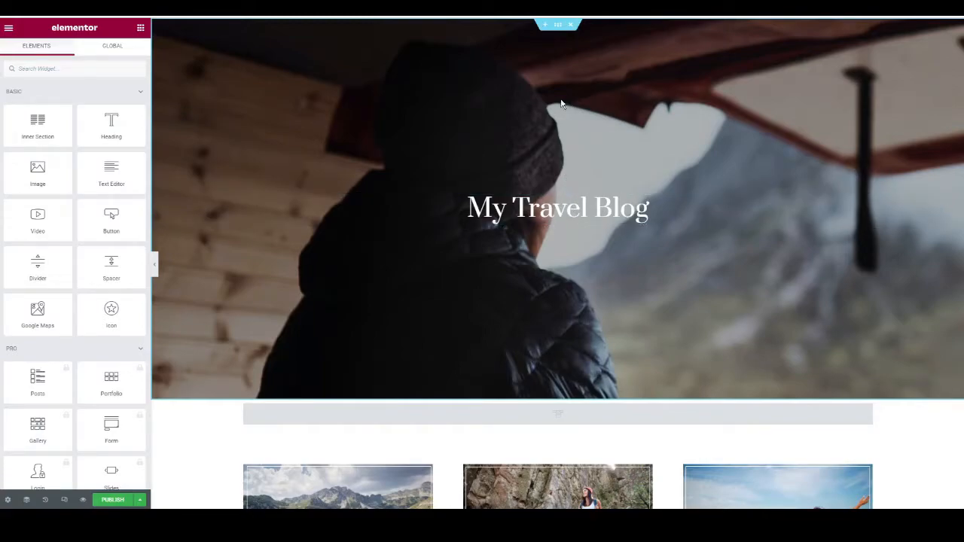
Step: Open the background style settings of the "My Travel Blog" hero section and of the Instagram inner section
{"action": "left_click", "coordinate": [558, 28]}
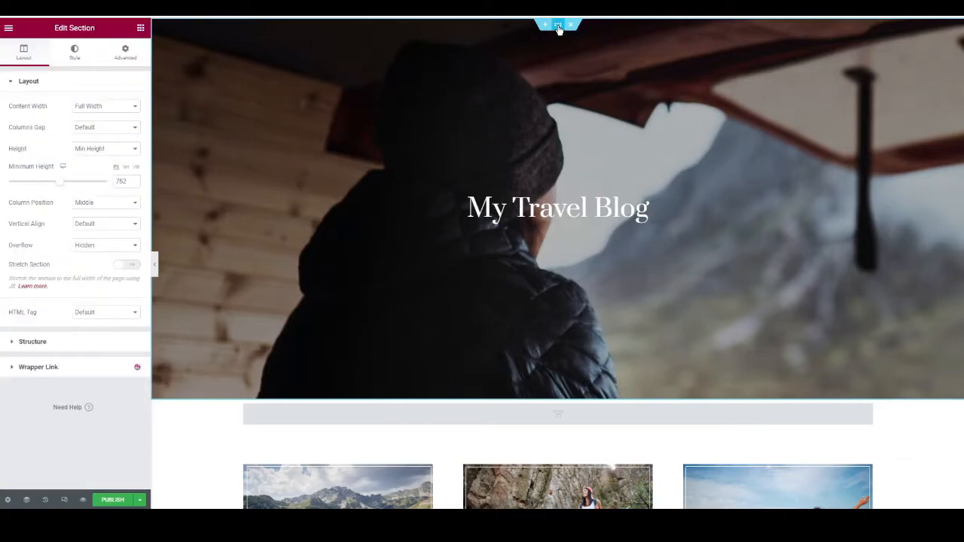
{"action": "left_click", "coordinate": [74, 52]}
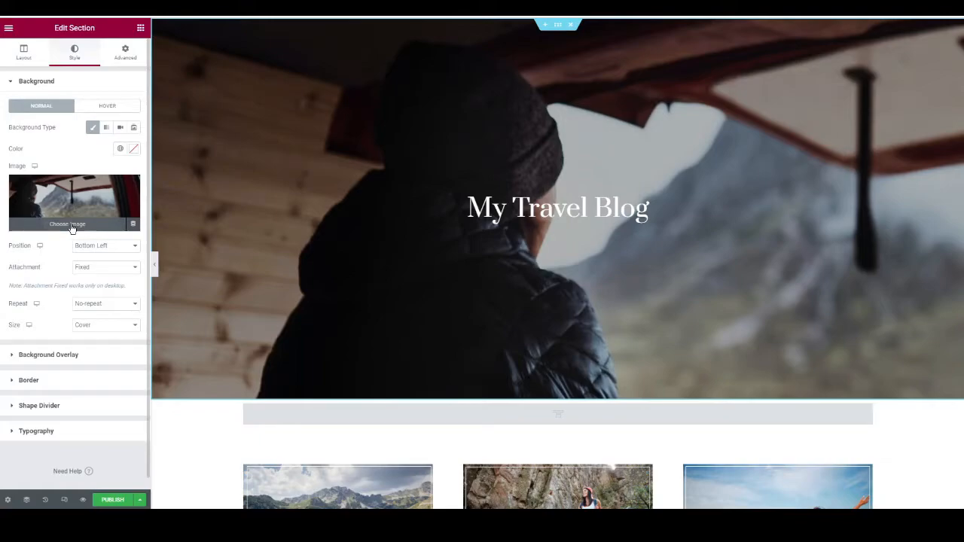
{"action": "scroll", "coordinate": [556, 195], "scroll_direction": "down", "scroll_amount": 5}
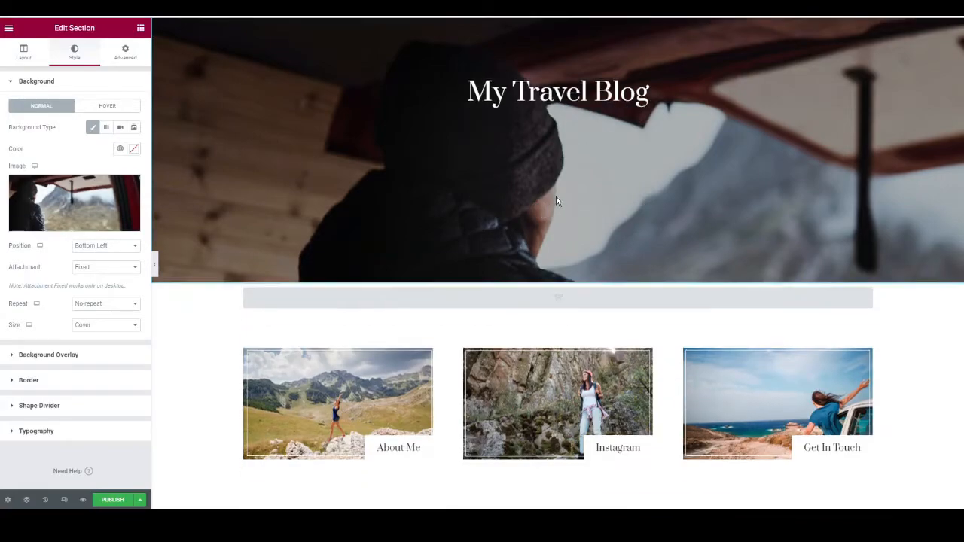
{"action": "scroll", "coordinate": [556, 206], "scroll_direction": "down", "scroll_amount": 1}
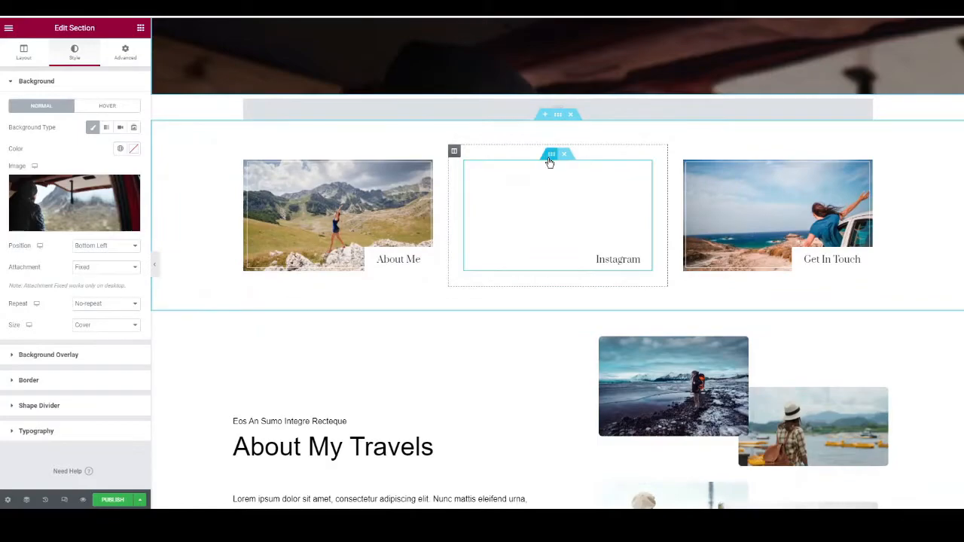
{"action": "left_click", "coordinate": [552, 158]}
{"action": "left_click", "coordinate": [74, 53]}
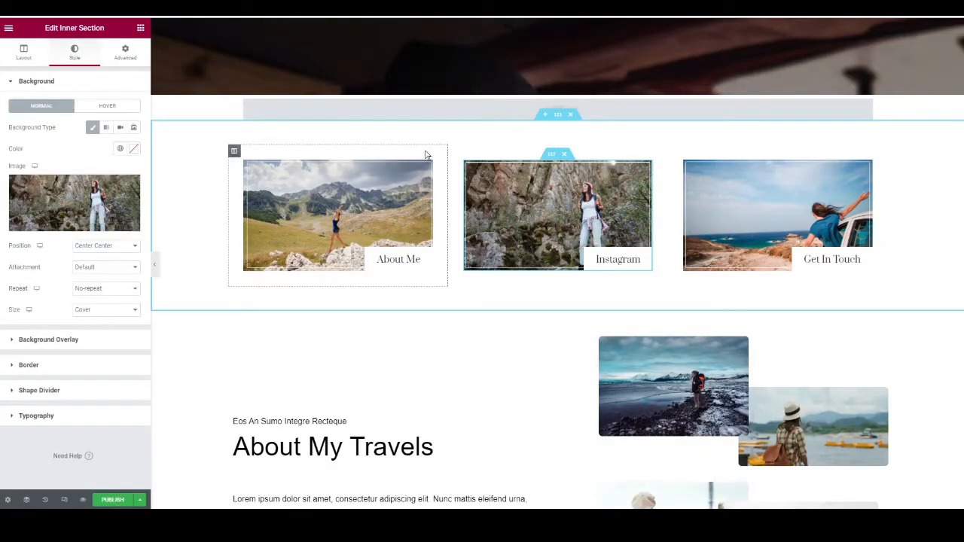
Step: Open the "About My Travels" heading's title text for editing and look over the sections below it
{"action": "scroll", "coordinate": [426, 155], "scroll_direction": "down", "scroll_amount": 6}
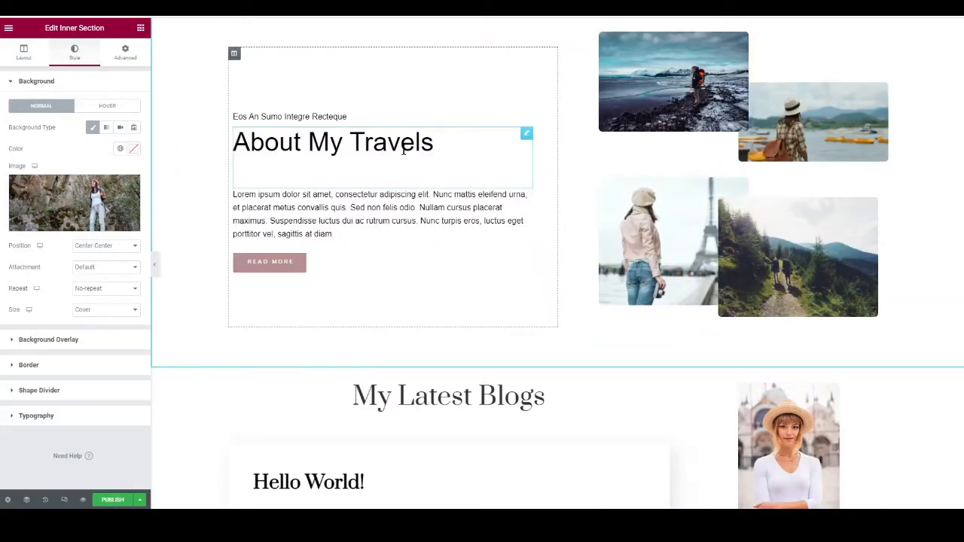
{"action": "left_click", "coordinate": [396, 149]}
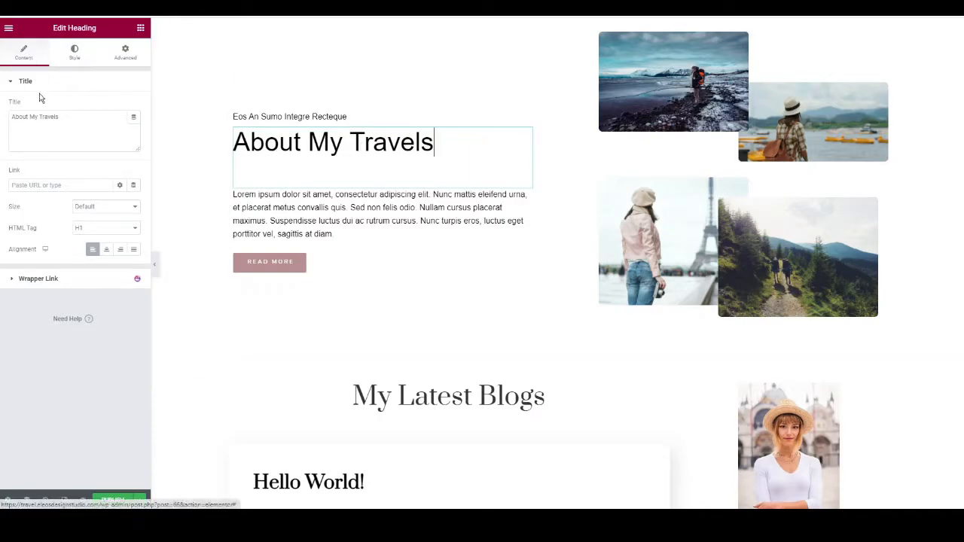
{"action": "left_click", "coordinate": [47, 119]}
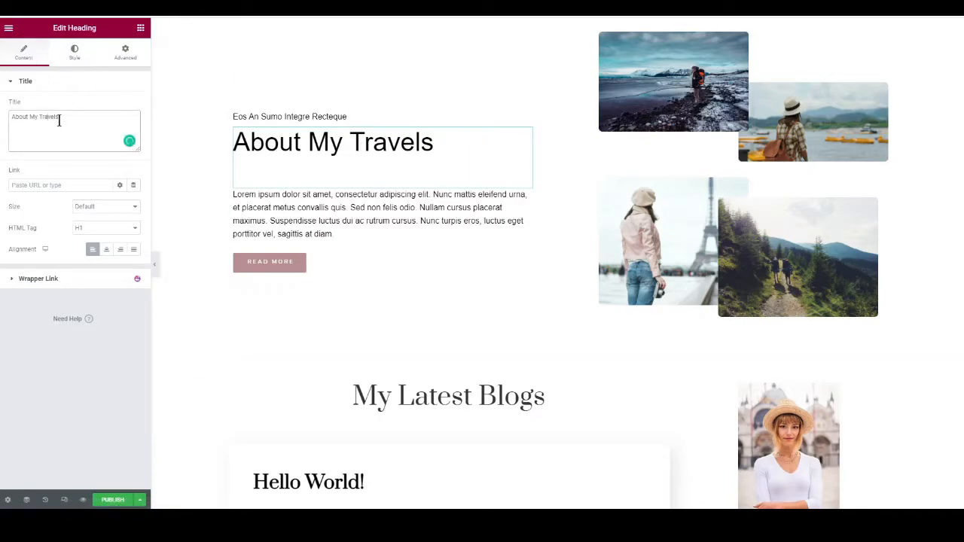
{"action": "scroll", "coordinate": [521, 128], "scroll_direction": "down", "scroll_amount": 3}
{"action": "scroll", "coordinate": [538, 129], "scroll_direction": "down", "scroll_amount": 2}
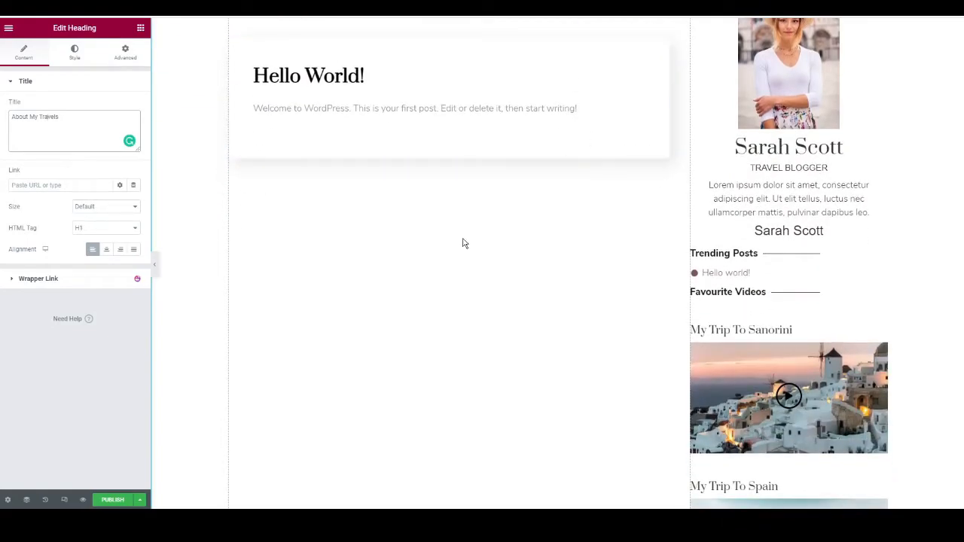
Step: Publish the Home page and exit Elementor to the WordPress list of all pages
{"action": "left_click", "coordinate": [113, 500]}
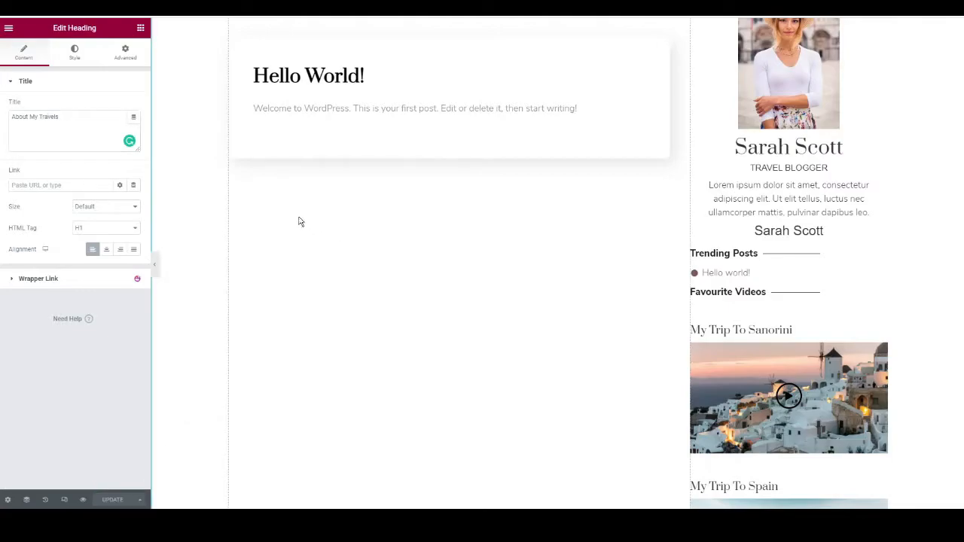
{"action": "left_click", "coordinate": [9, 29]}
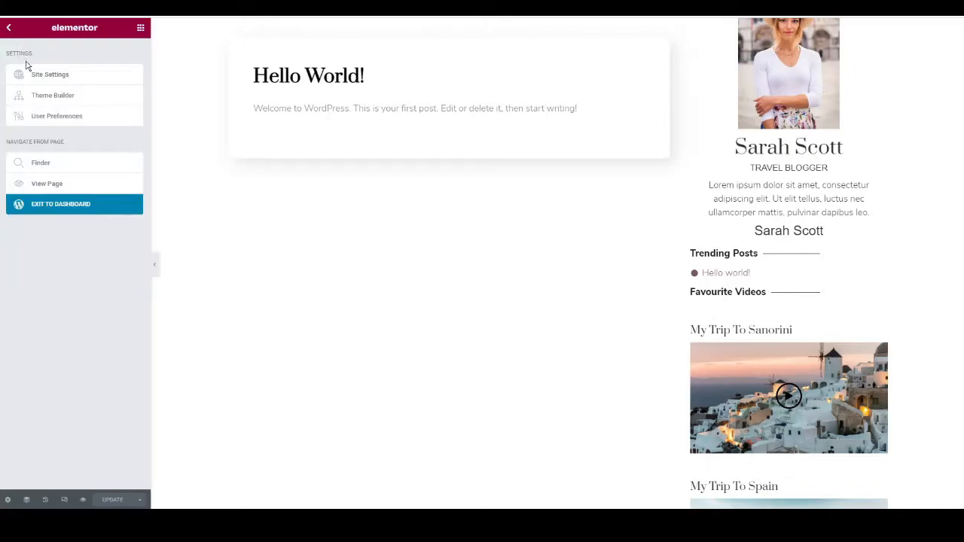
{"action": "left_click", "coordinate": [59, 208]}
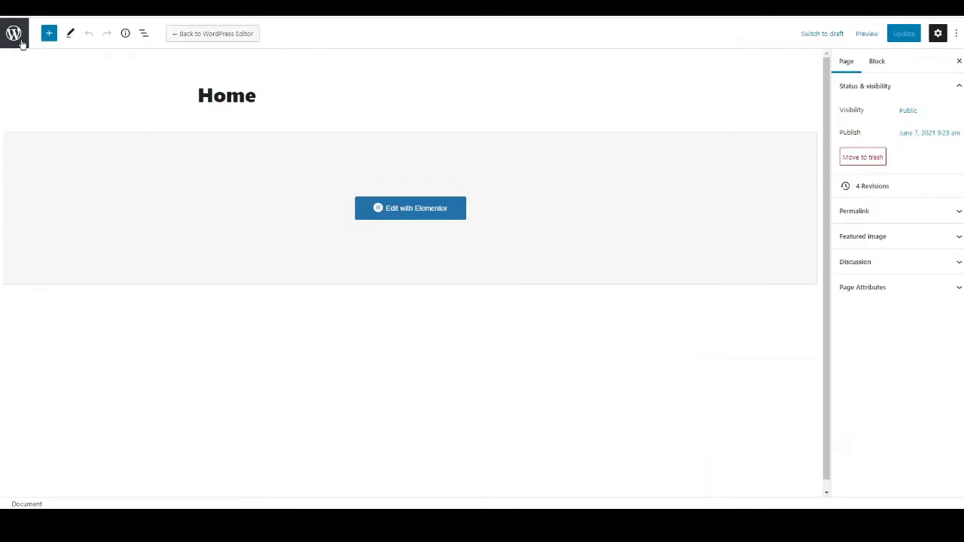
{"action": "left_click", "coordinate": [13, 34]}
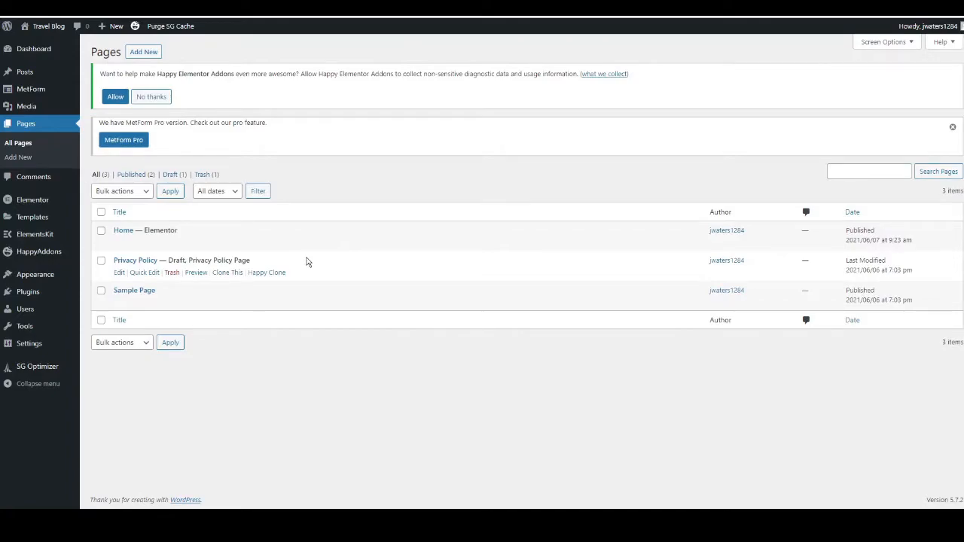
Step: Create a new page titled "Contact" and open it for editing in Elementor
{"action": "left_click", "coordinate": [149, 53]}
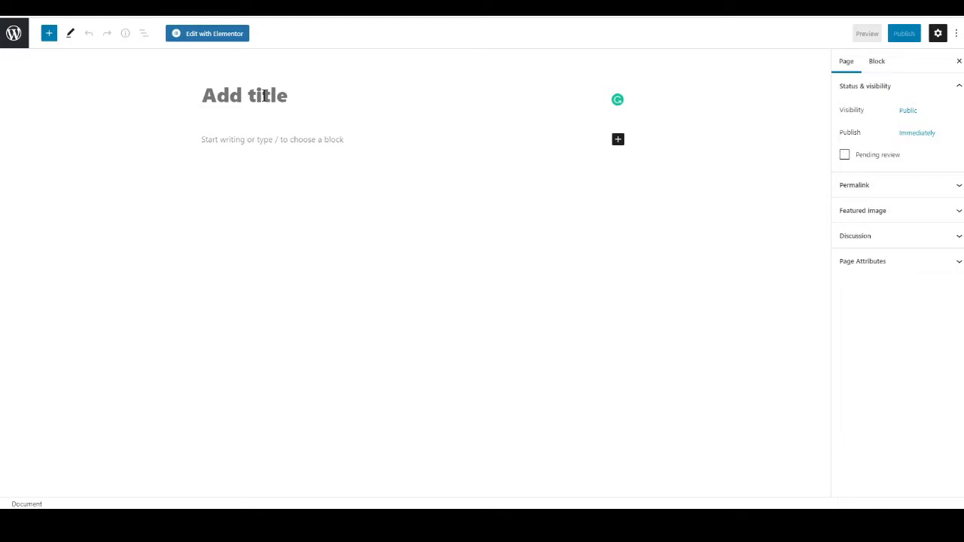
{"action": "type", "text": "Contact"}
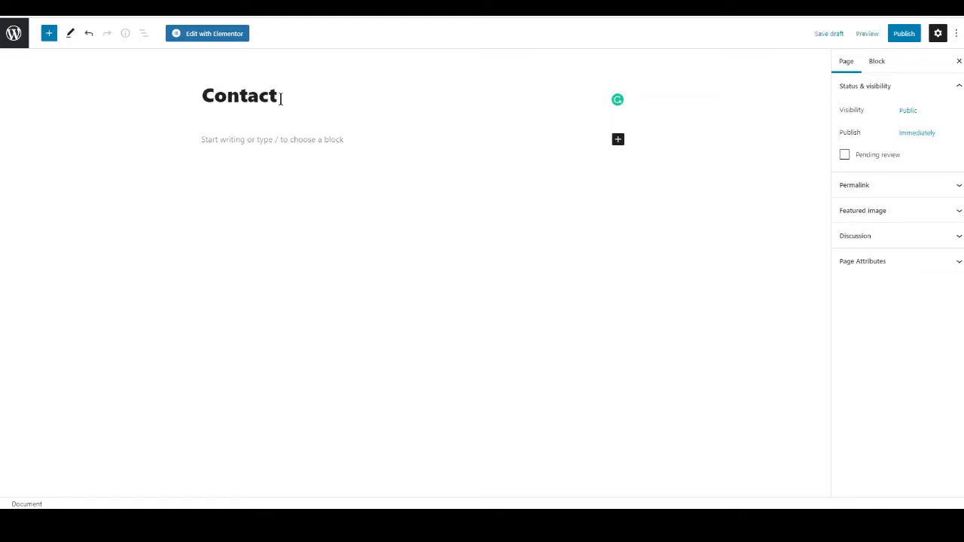
{"action": "left_click", "coordinate": [214, 35]}
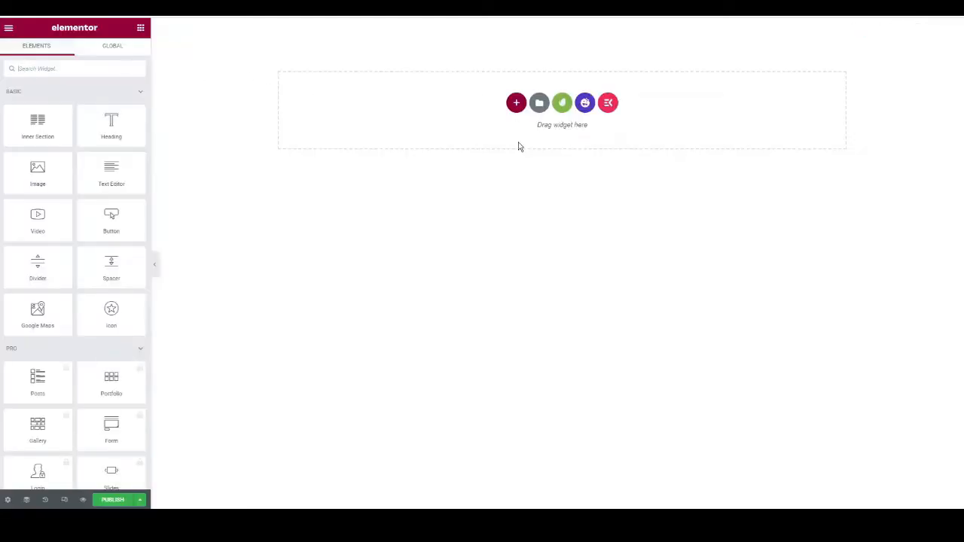
Step: Insert the saved "Contact" page template into the page, importing its document settings as well
{"action": "left_click", "coordinate": [539, 104]}
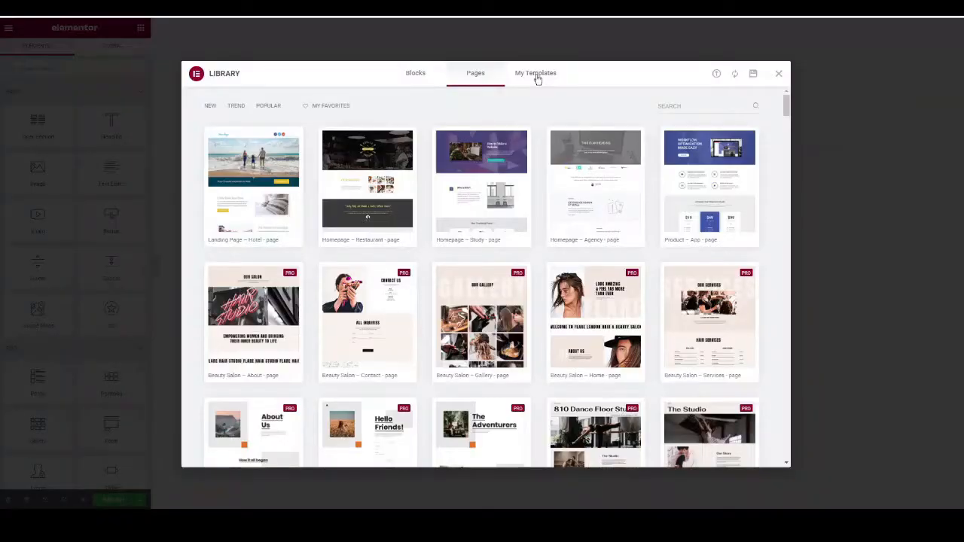
{"action": "left_click", "coordinate": [535, 74]}
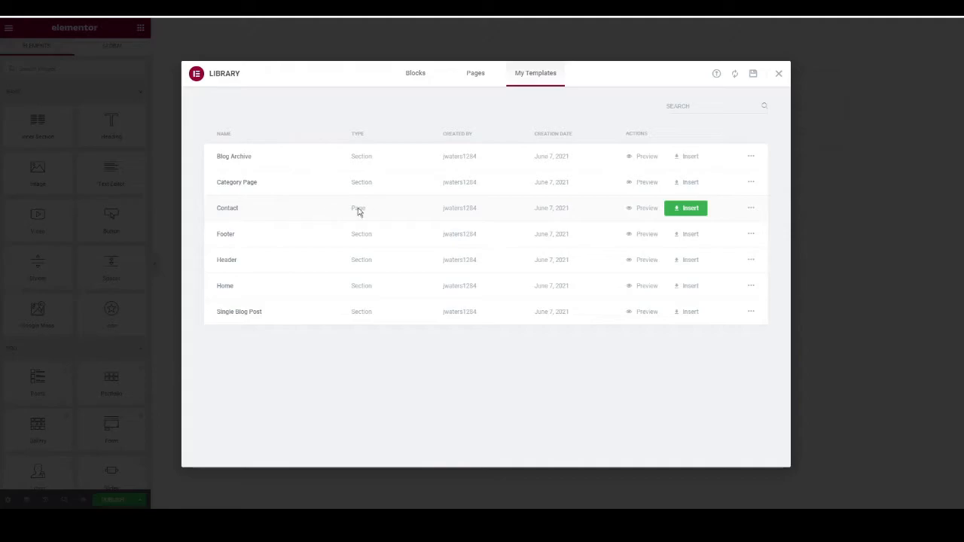
{"action": "left_click", "coordinate": [690, 210]}
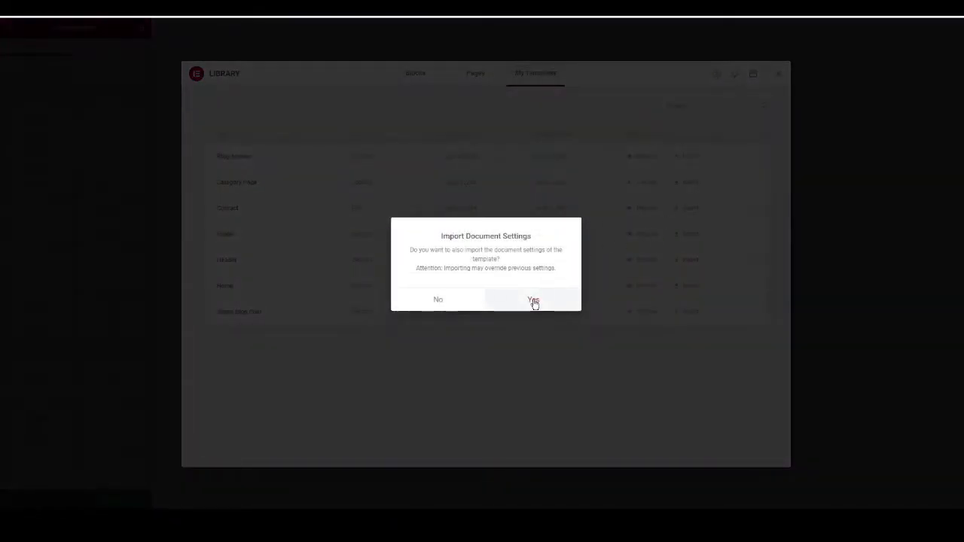
{"action": "left_click", "coordinate": [534, 301]}
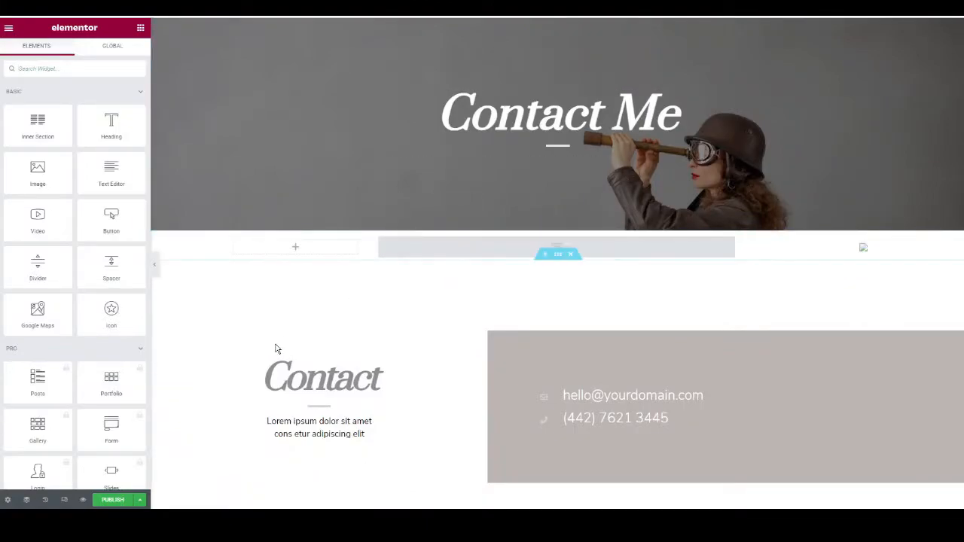
Step: Publish the Contact page and exit Elementor to the WordPress list of all pages
{"action": "left_click", "coordinate": [113, 500]}
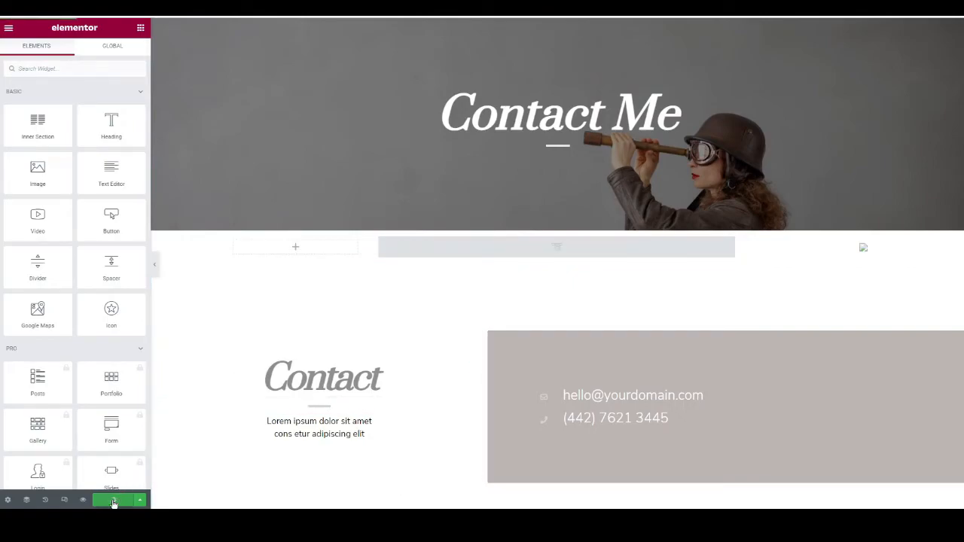
{"action": "left_click", "coordinate": [10, 30]}
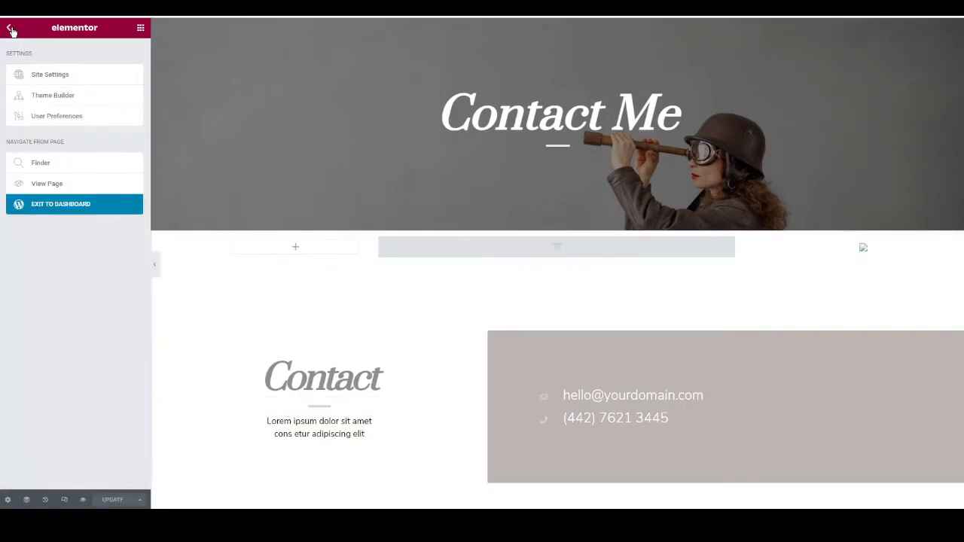
{"action": "left_click", "coordinate": [78, 209]}
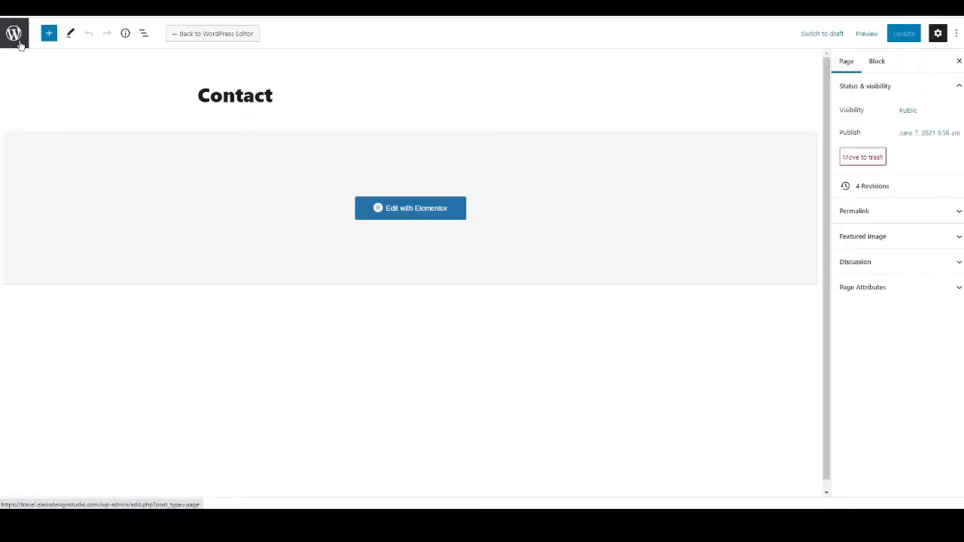
{"action": "left_click", "coordinate": [13, 34]}
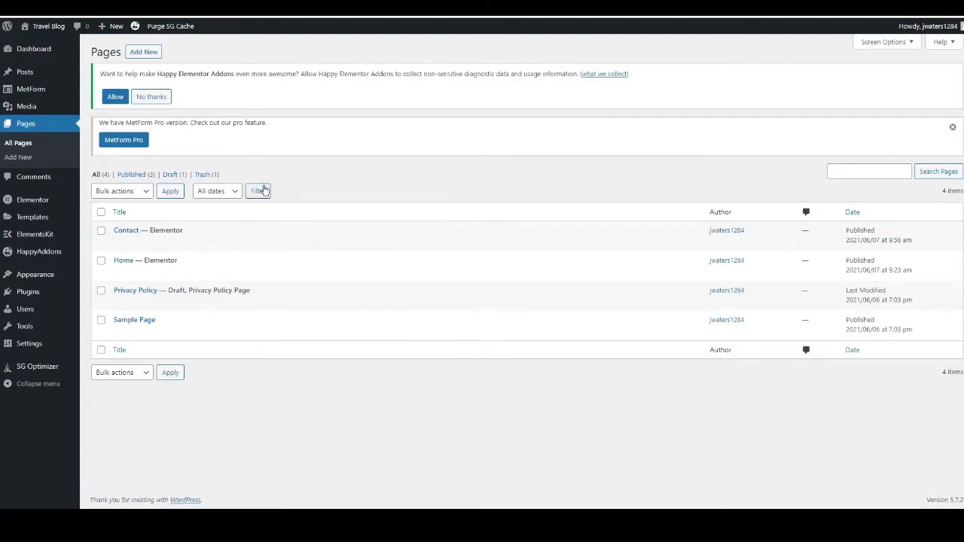
Step: Move the default "Hello world!" blog post to the trash
{"action": "left_click", "coordinate": [26, 73]}
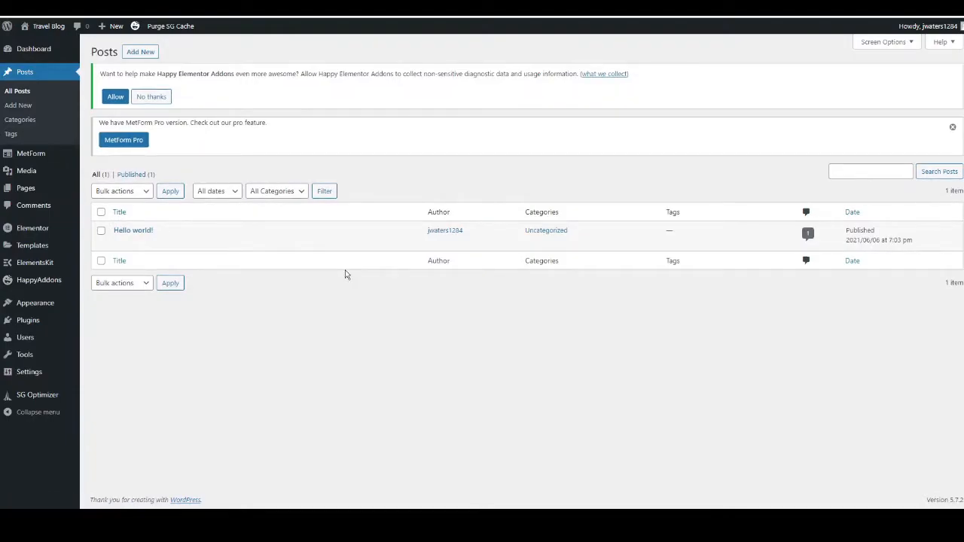
{"action": "mouse_move", "coordinate": [235, 238]}
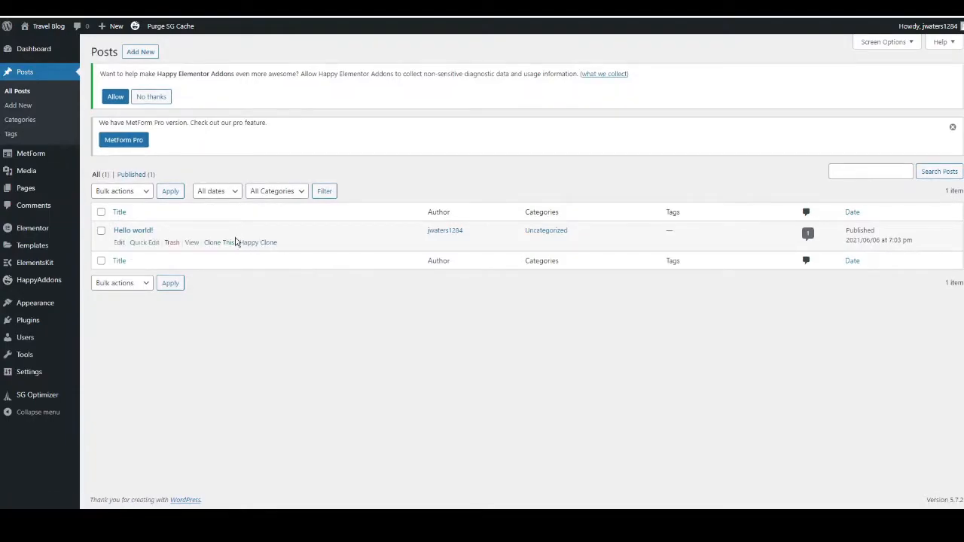
{"action": "left_click", "coordinate": [171, 242]}
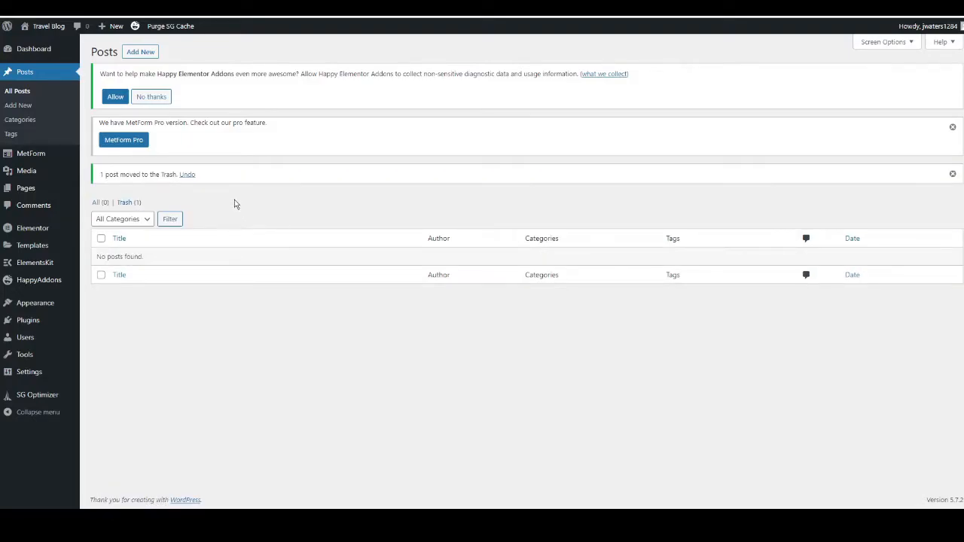
Step: Create a new post titled "My Trip To Paris" and open it for editing in Elementor
{"action": "left_click", "coordinate": [141, 53]}
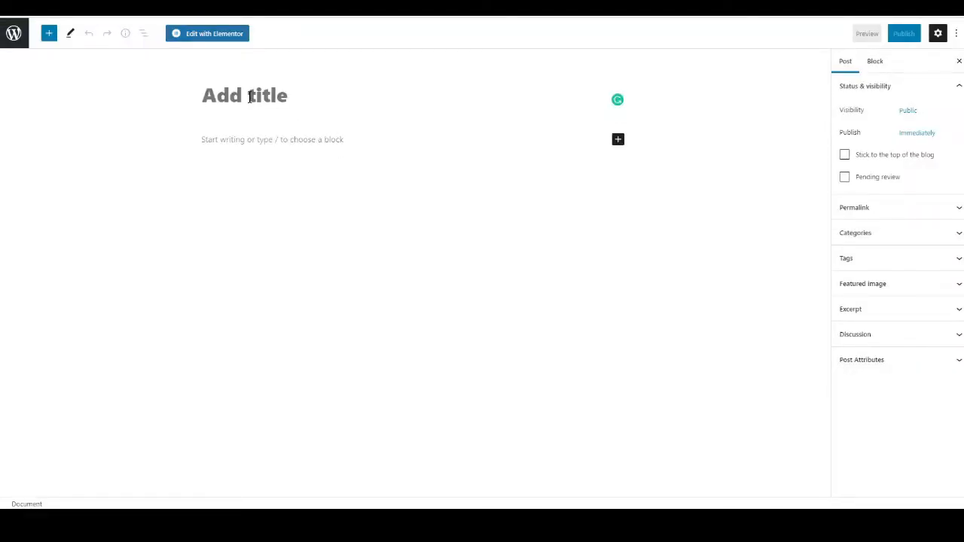
{"action": "type", "text": "My Trip To Paris"}
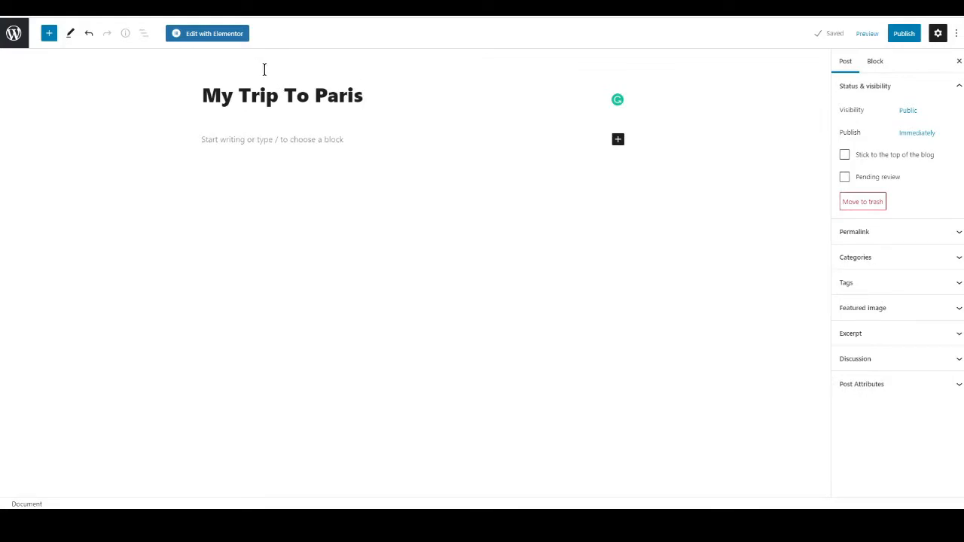
{"action": "left_click", "coordinate": [217, 35]}
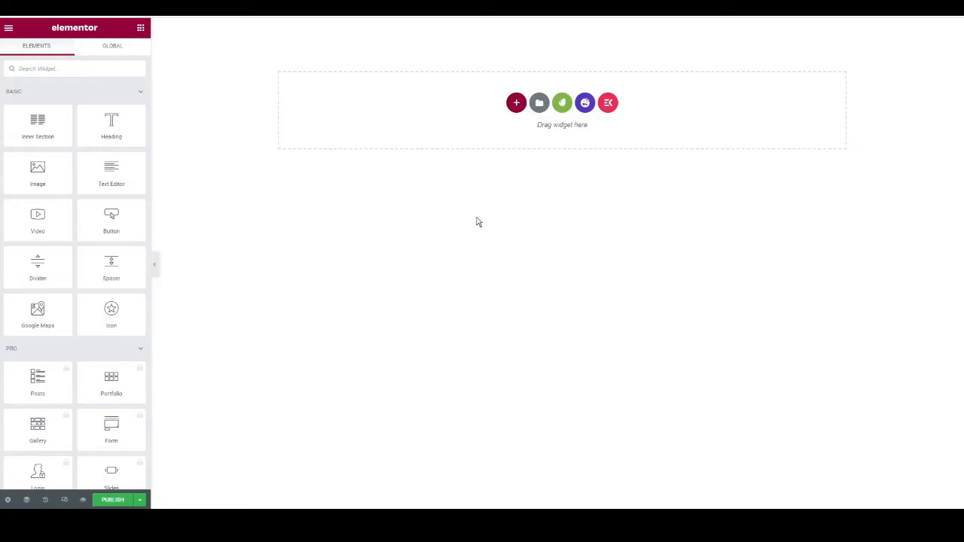
Step: Insert the saved "Single Blog Post" template into the post, importing its document settings as well
{"action": "left_click", "coordinate": [541, 105]}
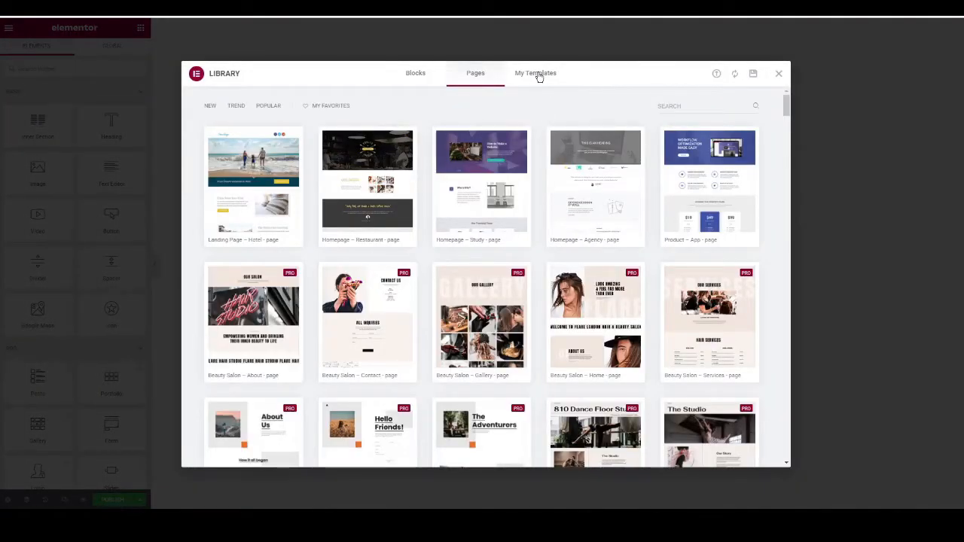
{"action": "left_click", "coordinate": [540, 75]}
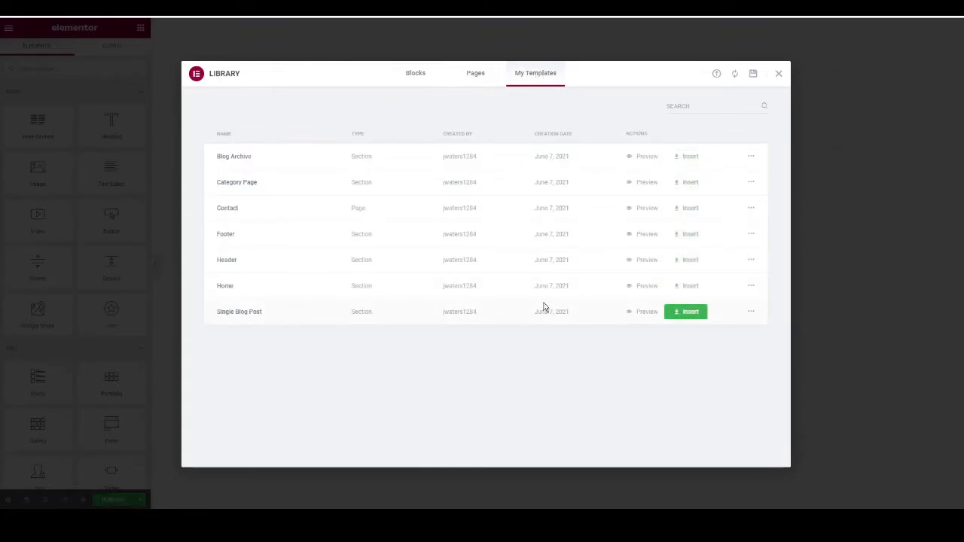
{"action": "left_click", "coordinate": [689, 314]}
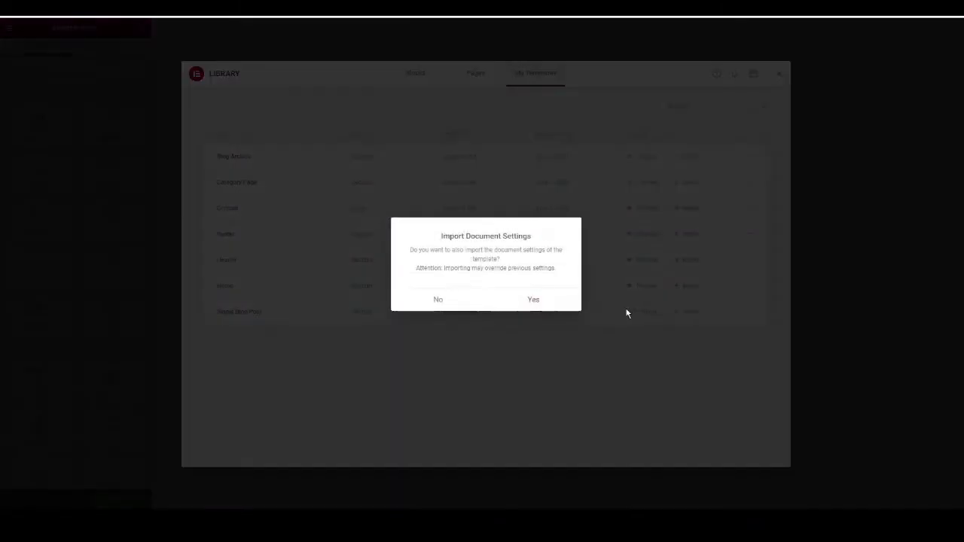
{"action": "left_click", "coordinate": [534, 300]}
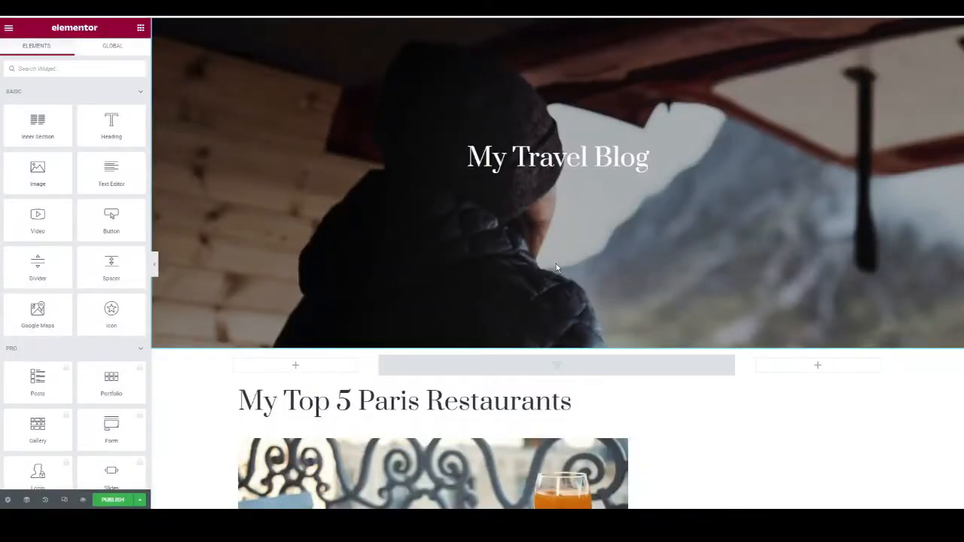
Step: Inspect the settings of the "My Top 5 Paris Restaurants" heading, its image and the body text, and look over the sections down to Related Posts
{"action": "scroll", "coordinate": [557, 267], "scroll_direction": "down", "scroll_amount": 2}
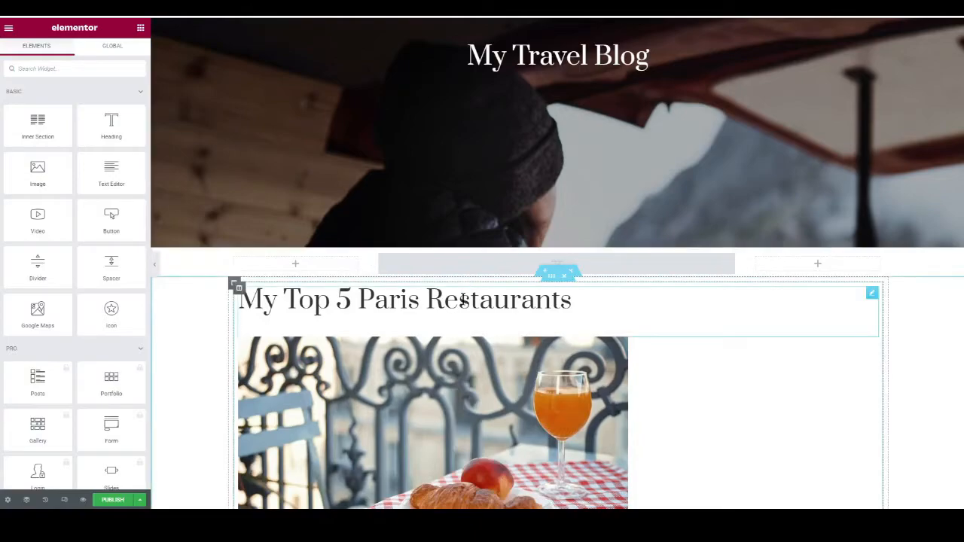
{"action": "left_click", "coordinate": [473, 301]}
{"action": "scroll", "coordinate": [473, 301], "scroll_direction": "down", "scroll_amount": 2}
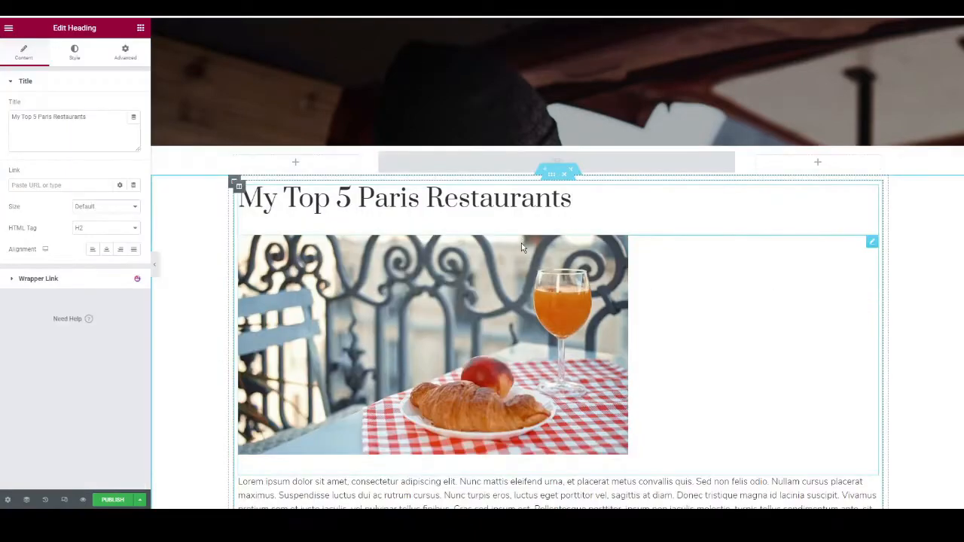
{"action": "left_click", "coordinate": [468, 302]}
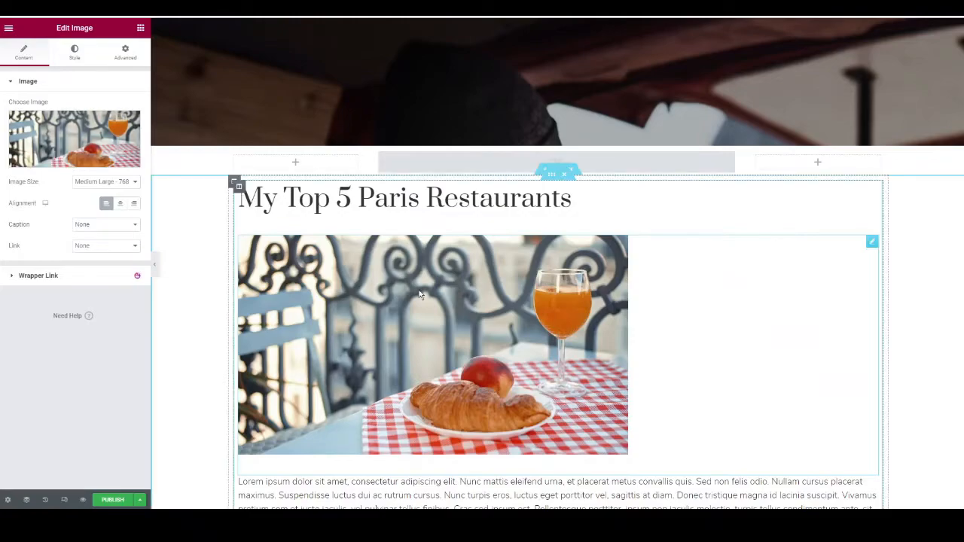
{"action": "scroll", "coordinate": [420, 294], "scroll_direction": "down", "scroll_amount": 5}
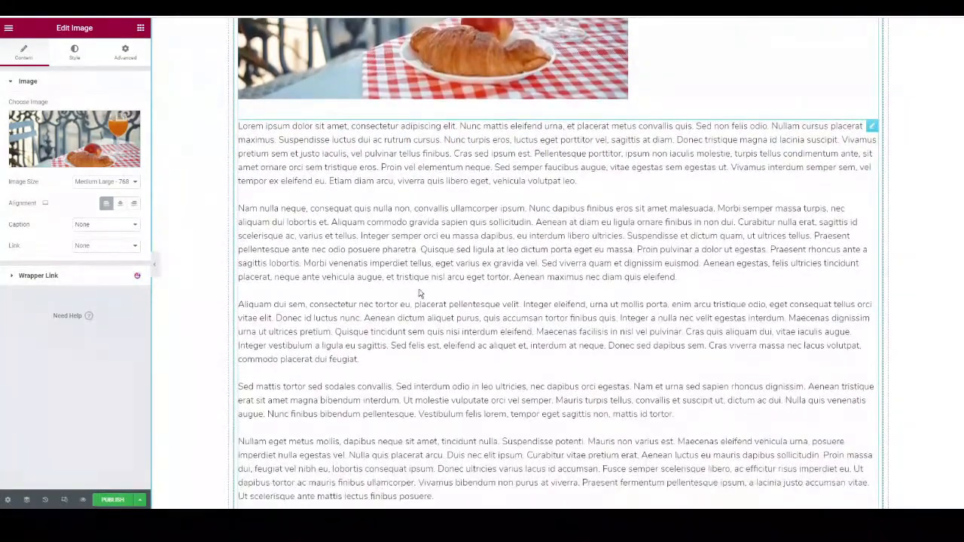
{"action": "left_click", "coordinate": [484, 208]}
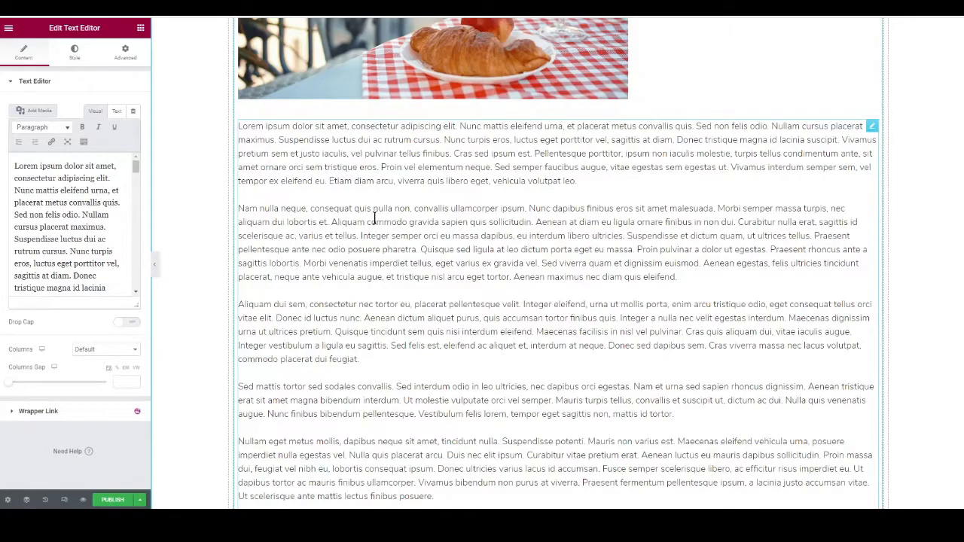
{"action": "scroll", "coordinate": [432, 156], "scroll_direction": "down", "scroll_amount": 1}
{"action": "scroll", "coordinate": [432, 157], "scroll_direction": "down", "scroll_amount": 6}
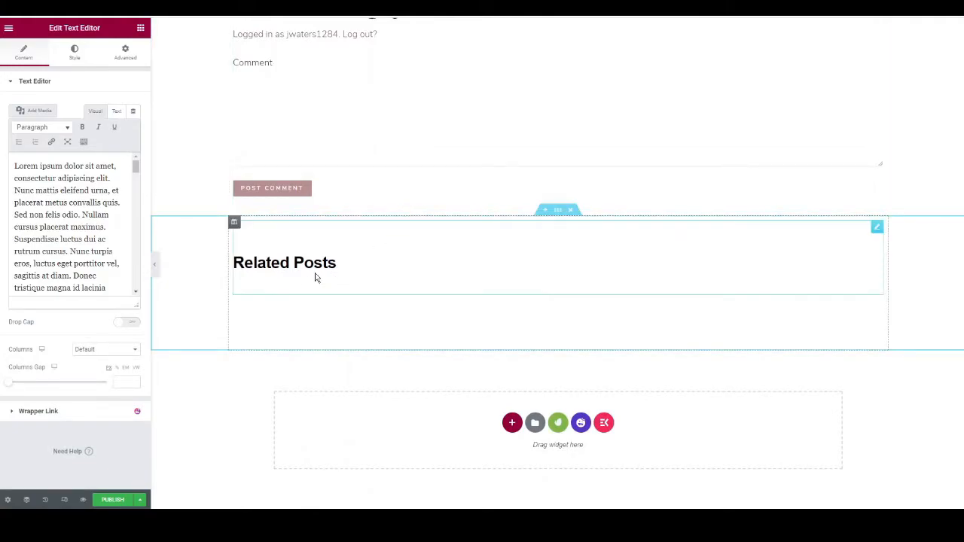
Step: Add a Post Grid widget beneath the "Related Posts" heading and set it to 3 columns
{"action": "left_click", "coordinate": [141, 32]}
{"action": "left_click", "coordinate": [58, 67]}
{"action": "type", "text": "po"}
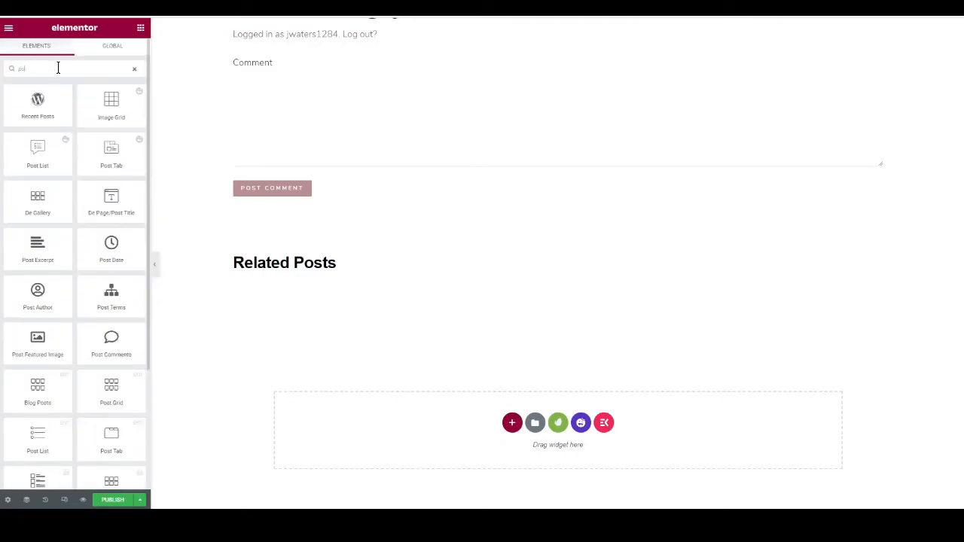
{"action": "type", "text": "st"}
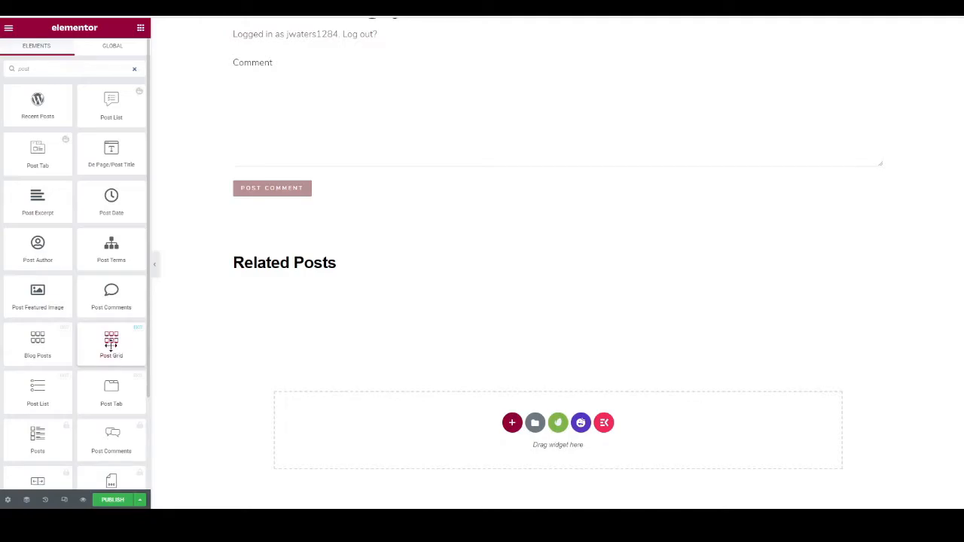
{"action": "left_click_drag", "start_coordinate": [111, 343], "coordinate": [279, 281]}
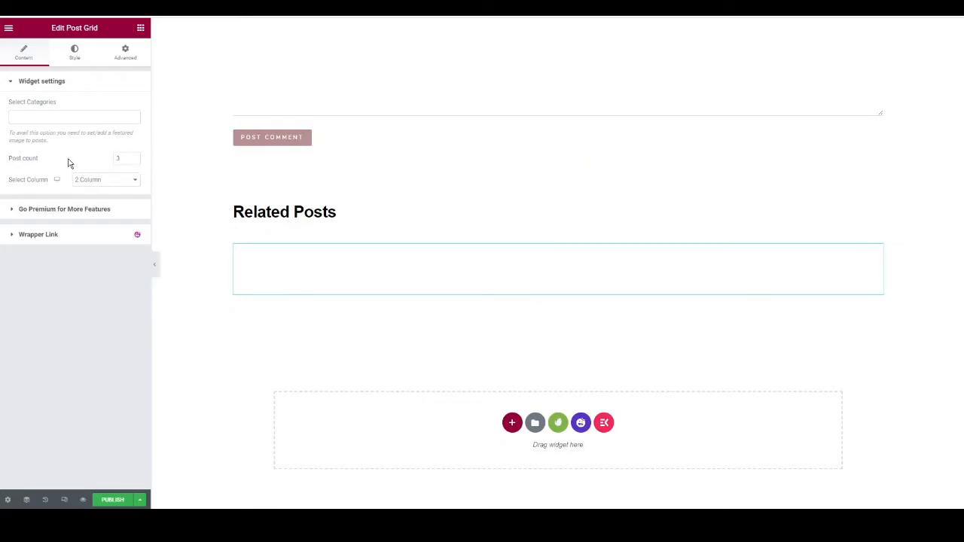
{"action": "left_click", "coordinate": [114, 182]}
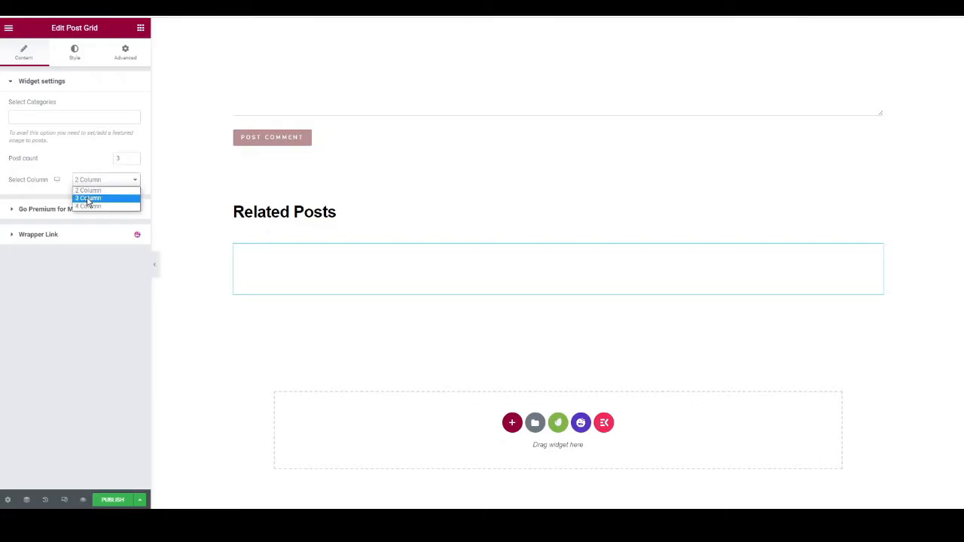
{"action": "left_click", "coordinate": [88, 199]}
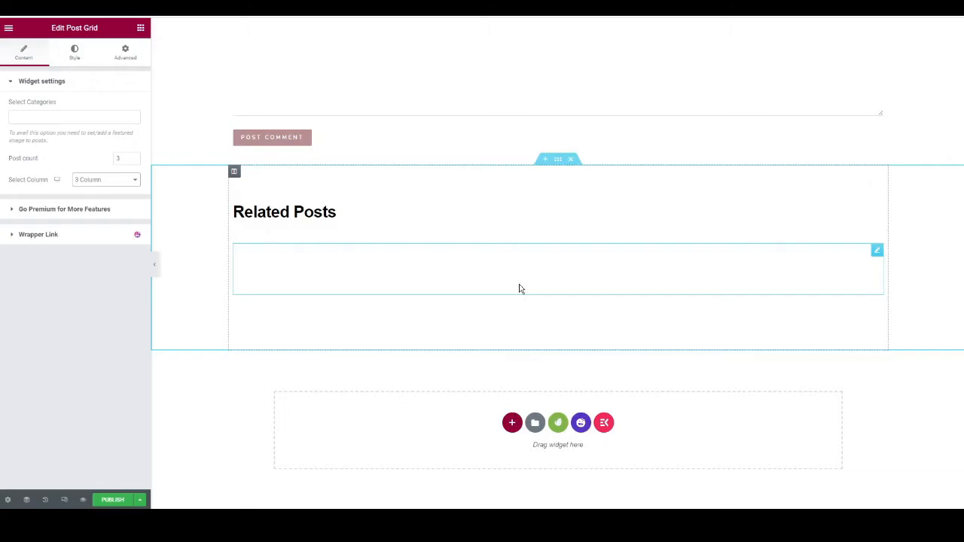
Step: Publish the "My Trip To Paris" post and exit Elementor to the WordPress list of all posts
{"action": "left_click", "coordinate": [113, 502]}
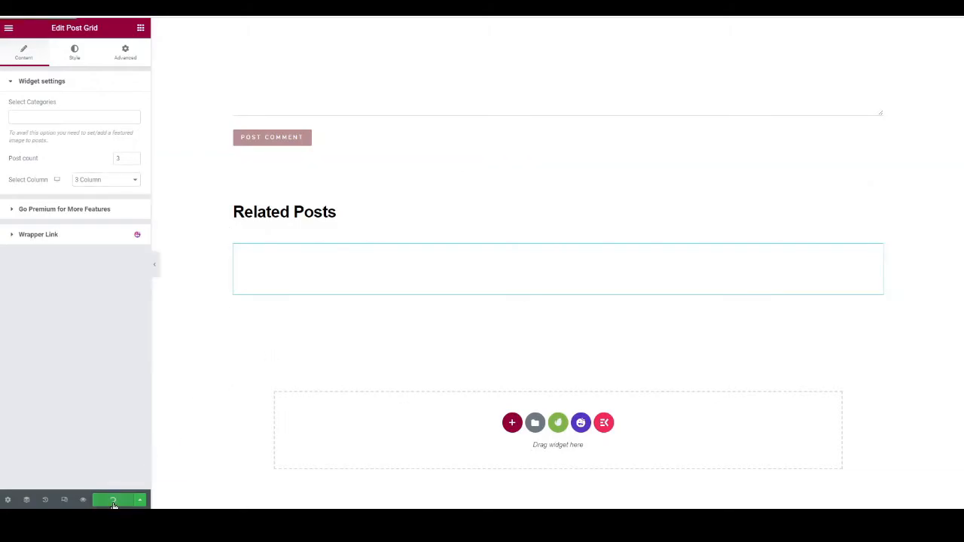
{"action": "left_click", "coordinate": [9, 28]}
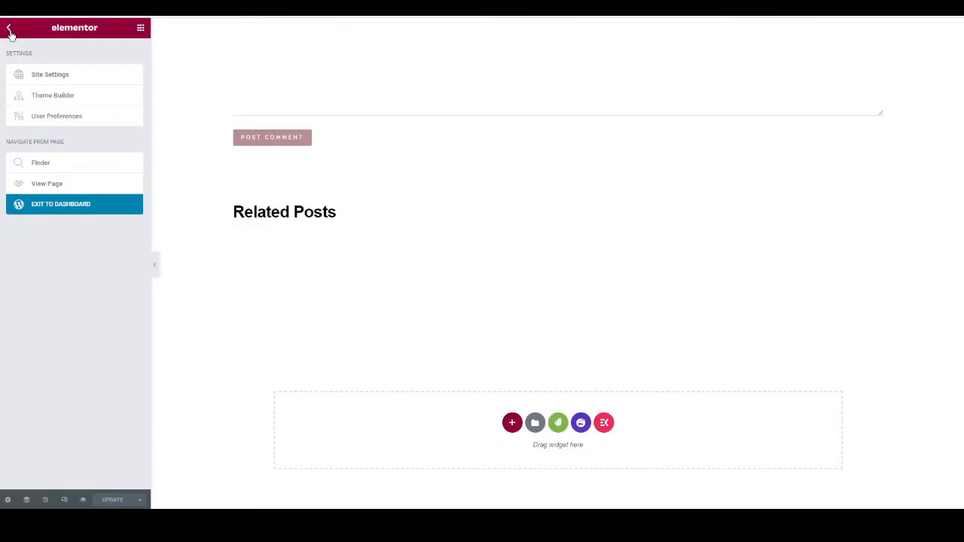
{"action": "left_click", "coordinate": [71, 202]}
{"action": "left_click", "coordinate": [14, 35]}
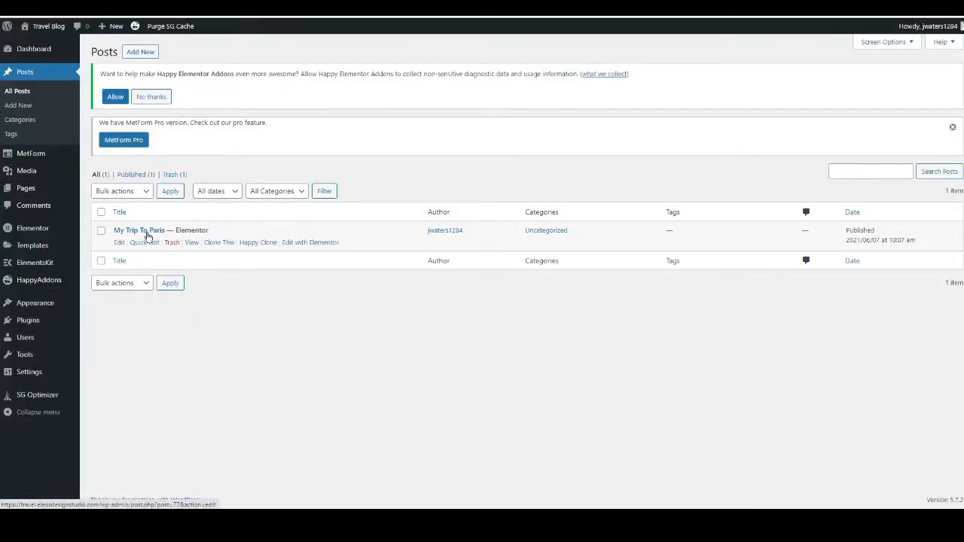
Step: Open the "My Trip To Paris" post for editing and add a new category named France
{"action": "left_click", "coordinate": [120, 244]}
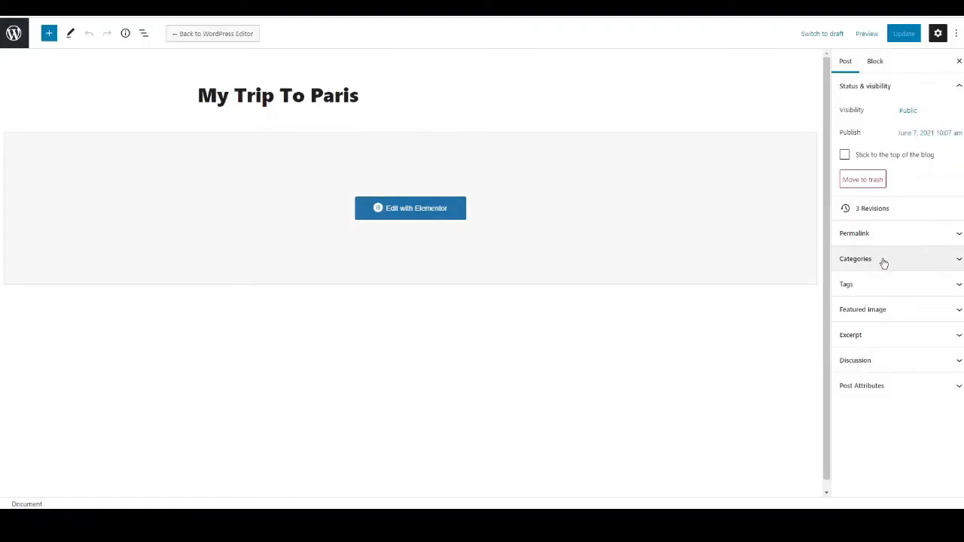
{"action": "left_click", "coordinate": [885, 261]}
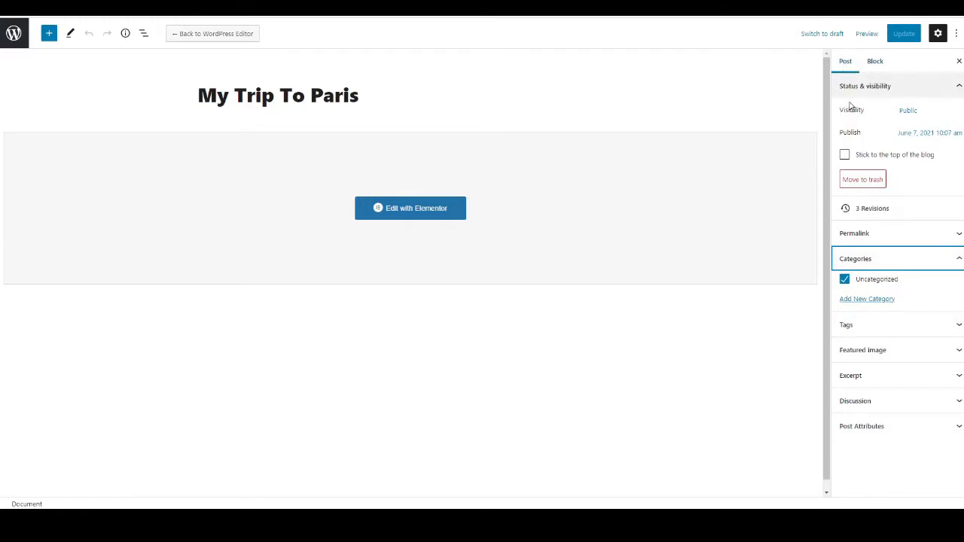
{"action": "left_click", "coordinate": [875, 256]}
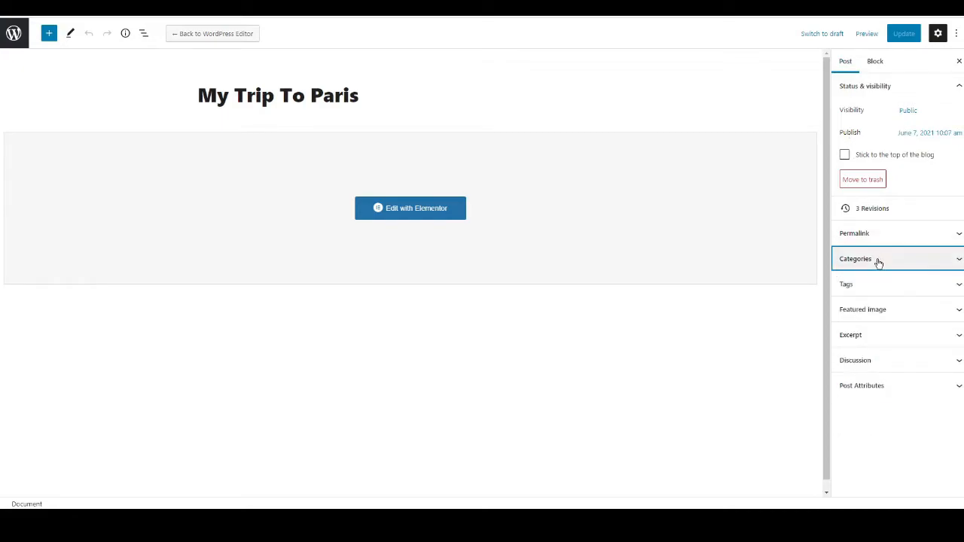
{"action": "left_click", "coordinate": [878, 261]}
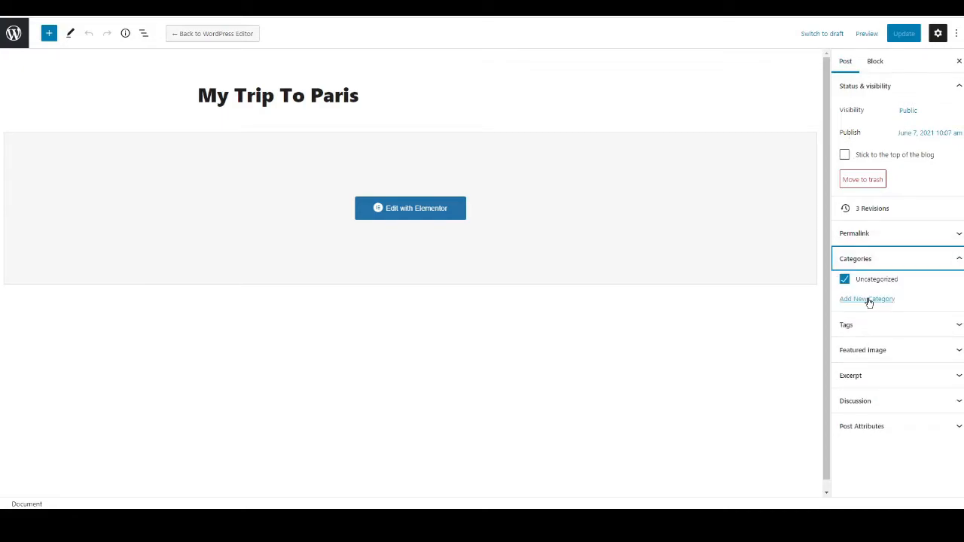
{"action": "left_click", "coordinate": [866, 300]}
{"action": "left_click", "coordinate": [871, 330]}
{"action": "type", "text": "France"}
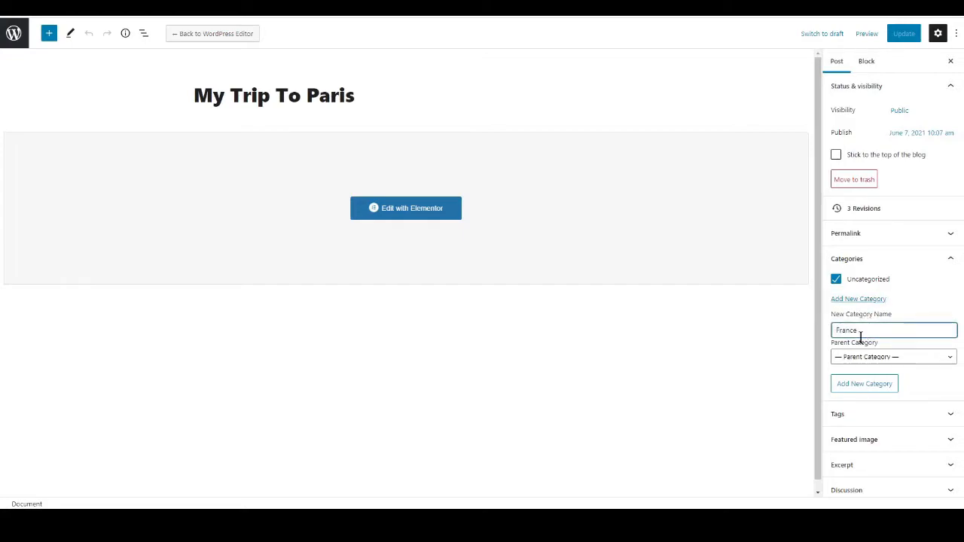
{"action": "left_click", "coordinate": [864, 384]}
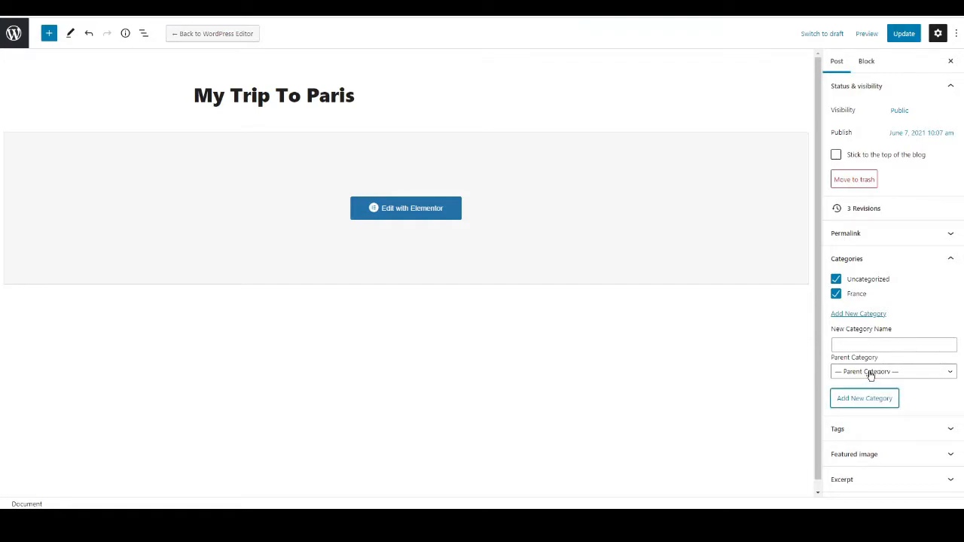
Step: Add the further new categories Featured, Australia and Food to the post
{"action": "left_click", "coordinate": [880, 344]}
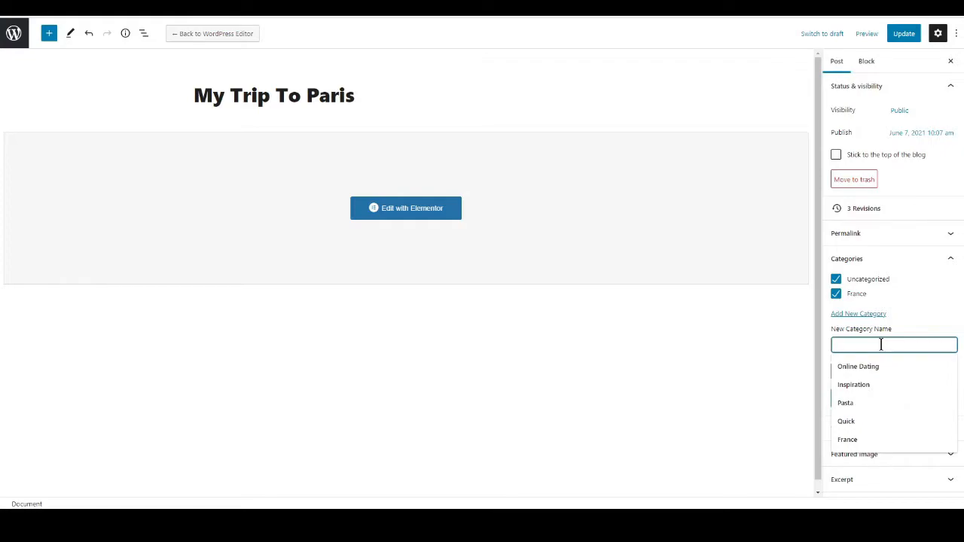
{"action": "type", "text": "fet"}
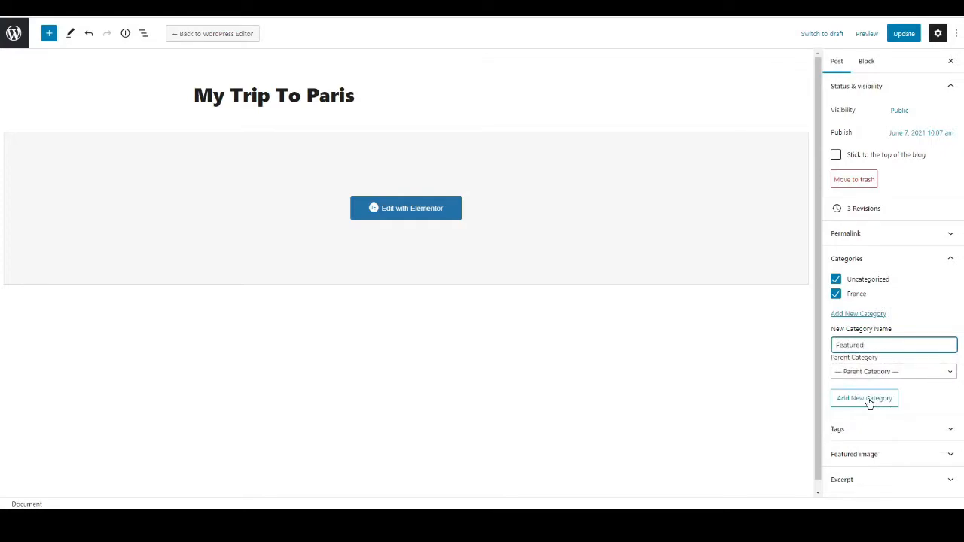
{"action": "left_click", "coordinate": [870, 402]}
{"action": "left_click", "coordinate": [864, 359]}
{"action": "type", "text": "Australia"}
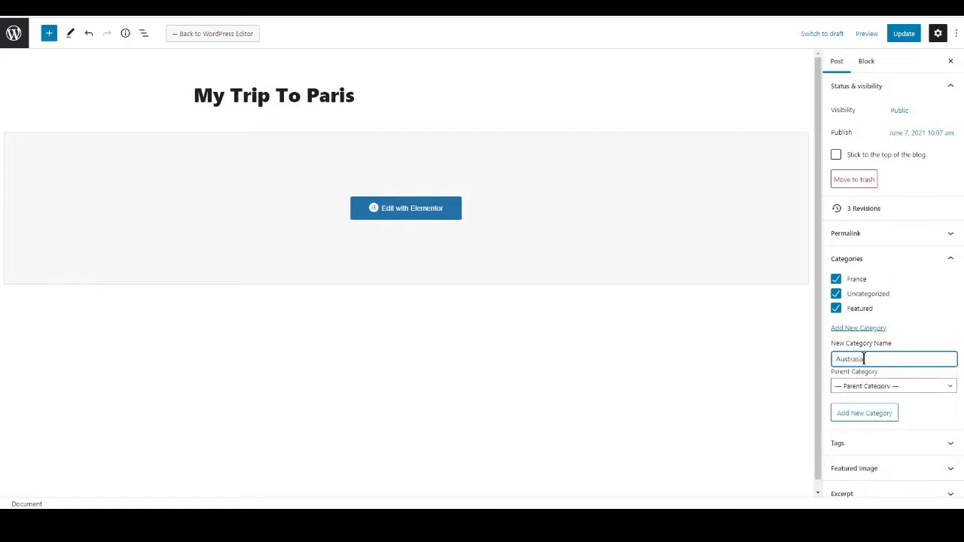
{"action": "left_click", "coordinate": [871, 419]}
{"action": "left_click", "coordinate": [855, 373]}
{"action": "type", "text": "Food"}
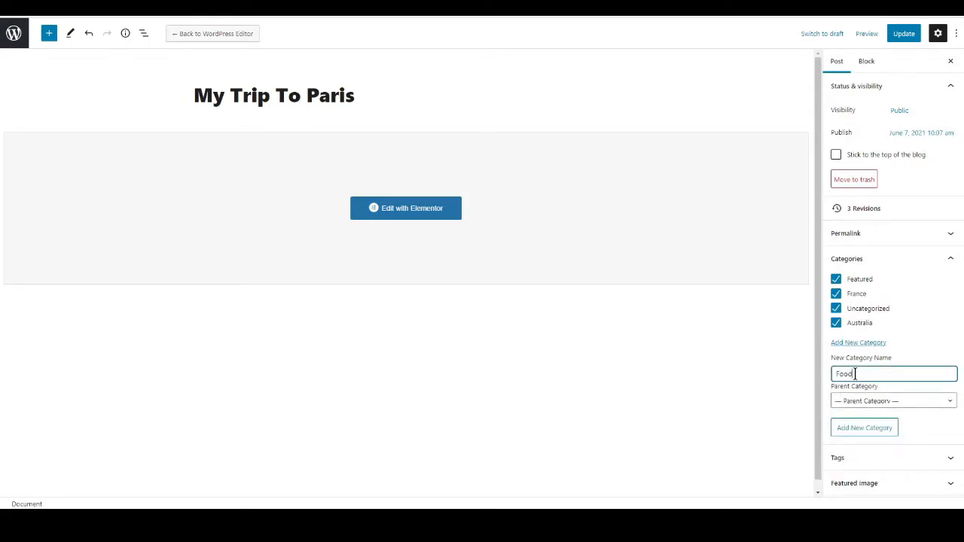
{"action": "left_click", "coordinate": [865, 429]}
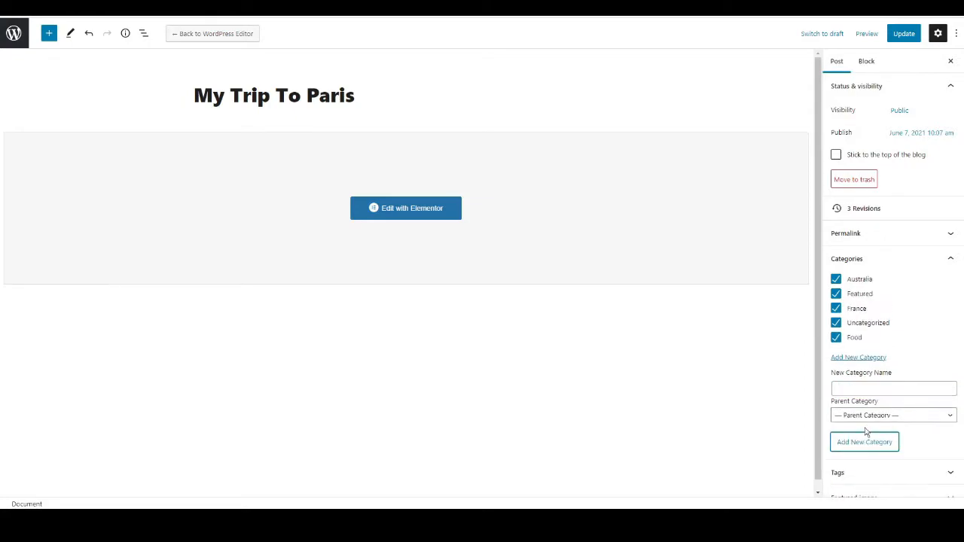
Step: Set the photo of the woman facing the Eiffel Tower as featured image, then save the update and return to the posts list
{"action": "scroll", "coordinate": [893, 280], "scroll_direction": "down", "scroll_amount": 1}
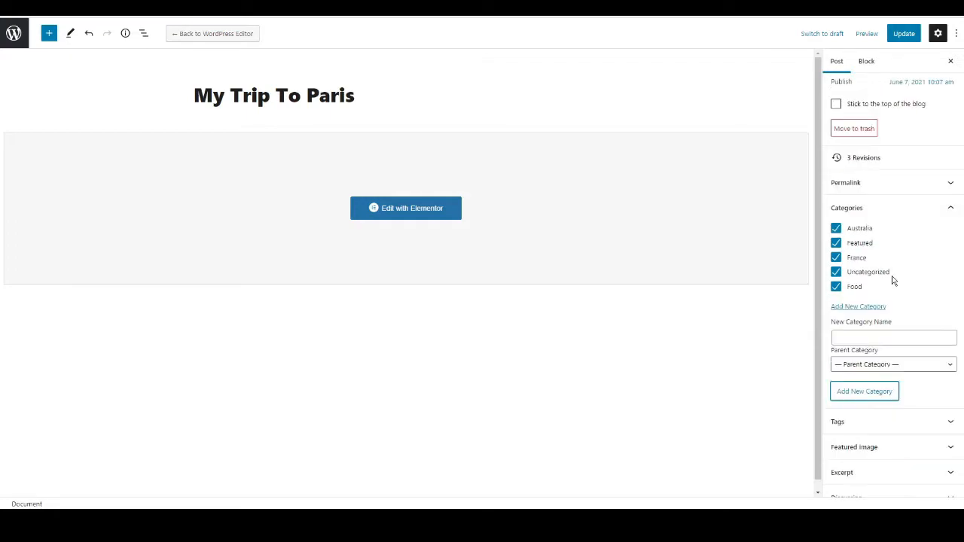
{"action": "scroll", "coordinate": [894, 280], "scroll_direction": "down", "scroll_amount": 1}
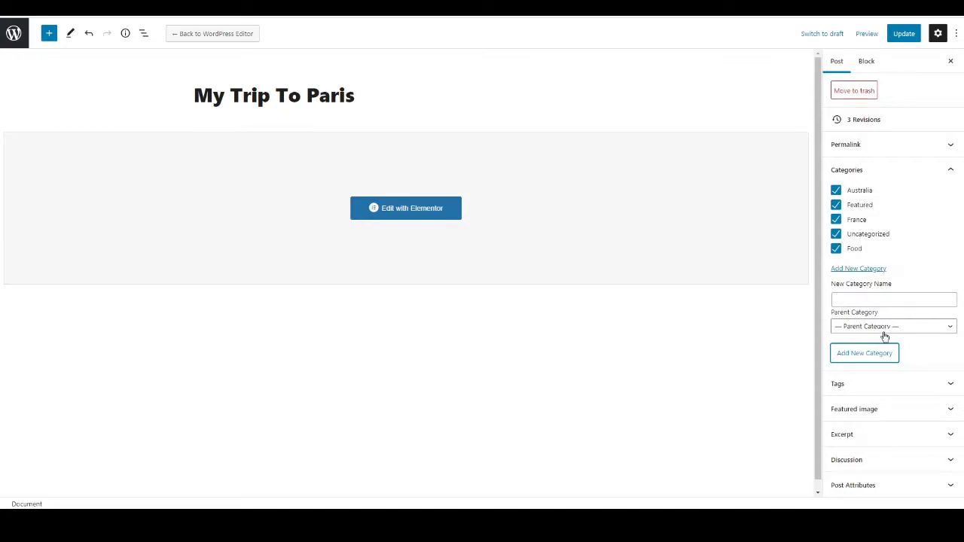
{"action": "left_click", "coordinate": [869, 413]}
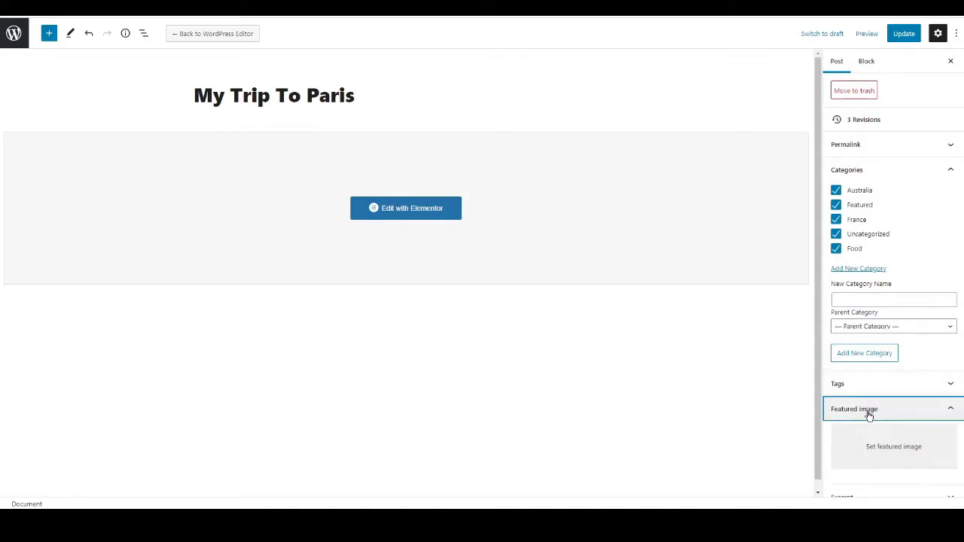
{"action": "scroll", "coordinate": [873, 407], "scroll_direction": "down", "scroll_amount": 2}
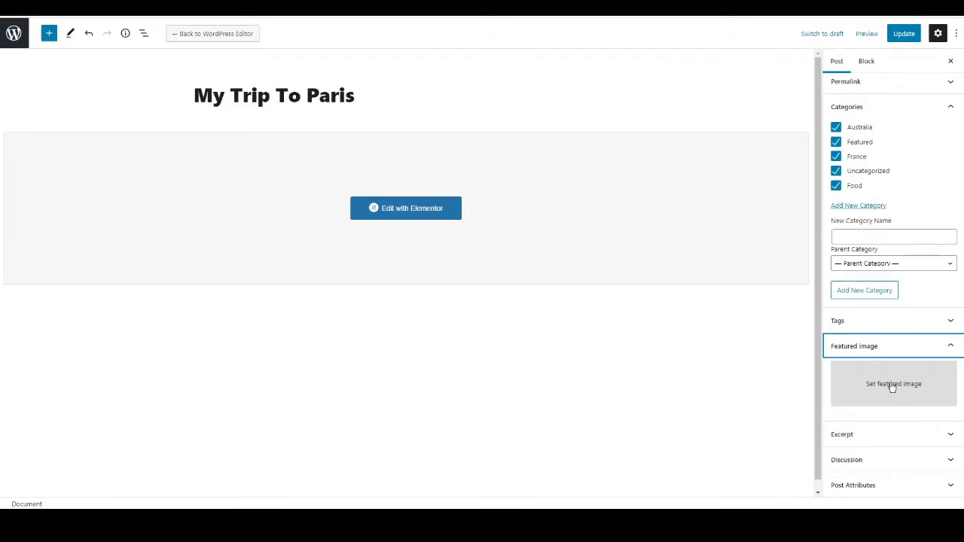
{"action": "left_click", "coordinate": [891, 385]}
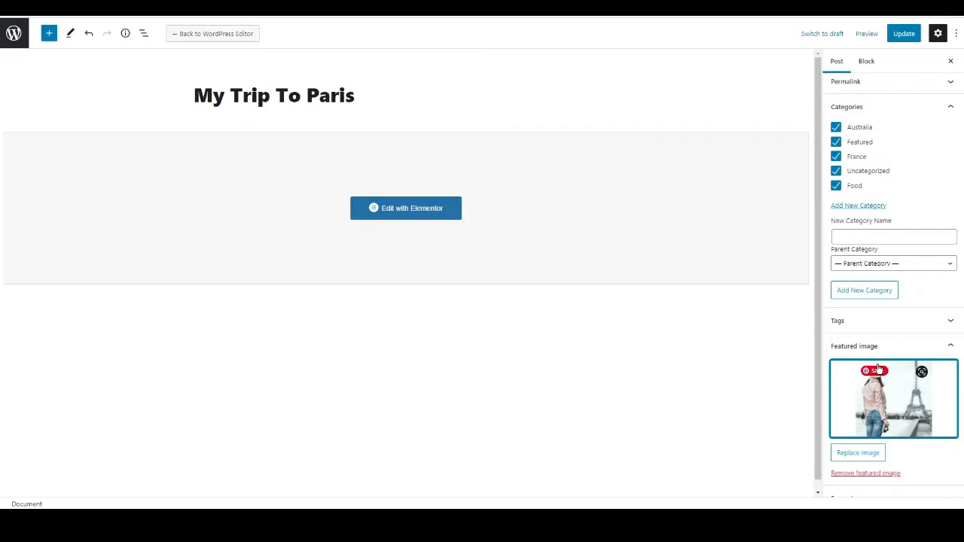
{"action": "left_click", "coordinate": [904, 34]}
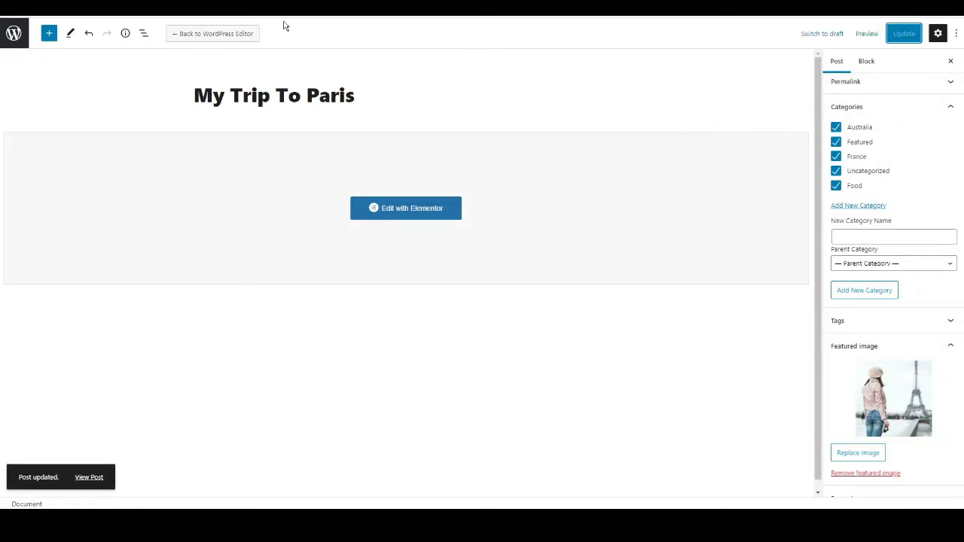
{"action": "left_click", "coordinate": [11, 39]}
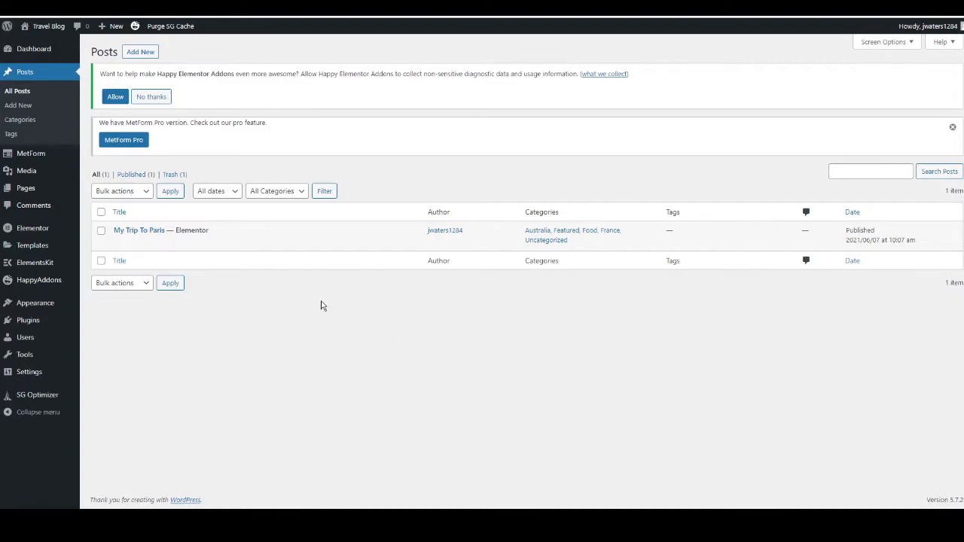
Step: Clone the "My Trip To Paris" post and retitle the duplicate "Top 5 Paris Restaurants" using Quick Edit
{"action": "mouse_move", "coordinate": [209, 242]}
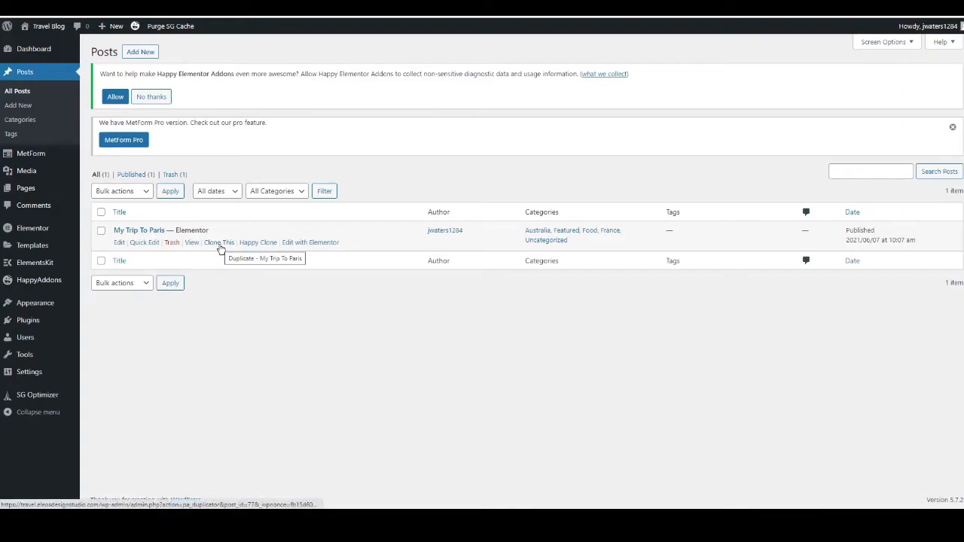
{"action": "left_click", "coordinate": [219, 244]}
{"action": "mouse_move", "coordinate": [154, 238]}
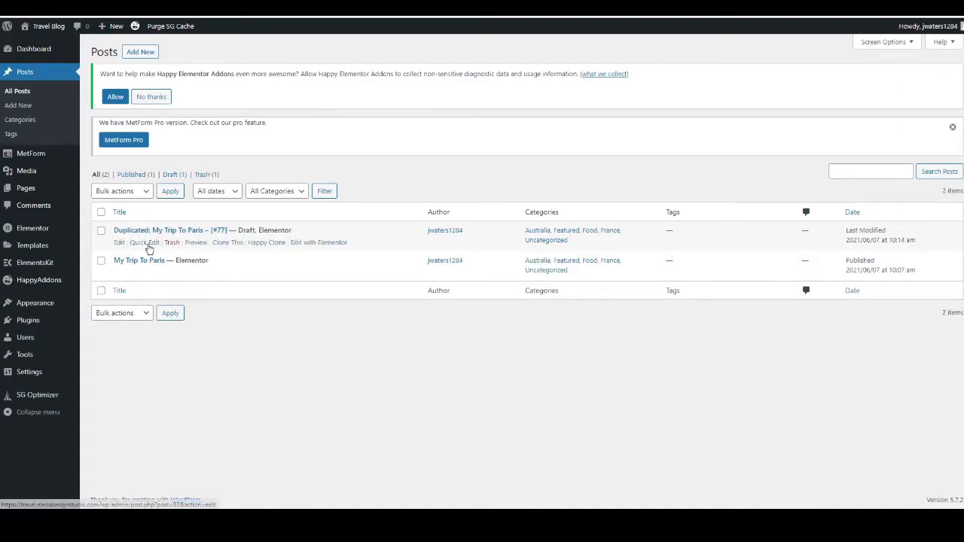
{"action": "left_click", "coordinate": [148, 245]}
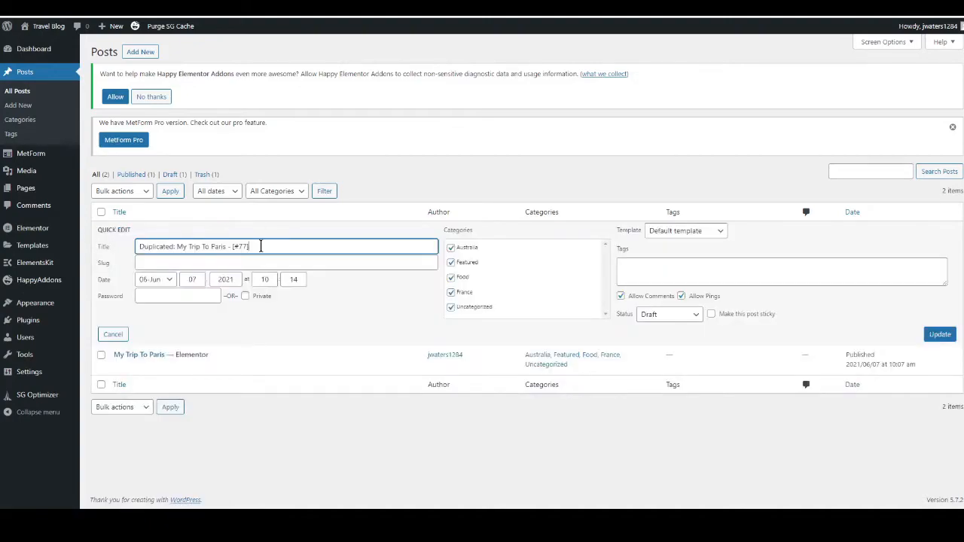
{"action": "left_click_drag", "start_coordinate": [260, 246], "coordinate": [128, 248]}
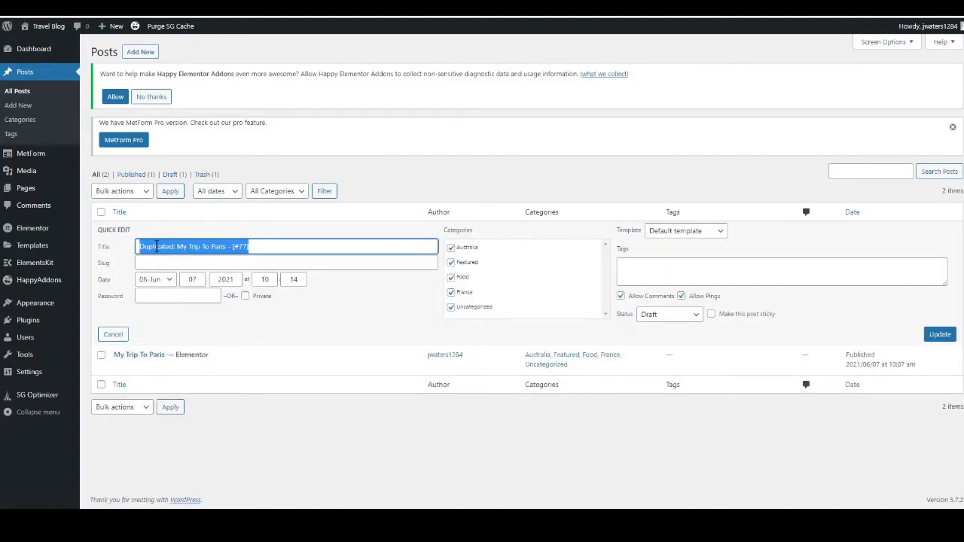
{"action": "type", "text": "Top 5 Paris Restaurants"}
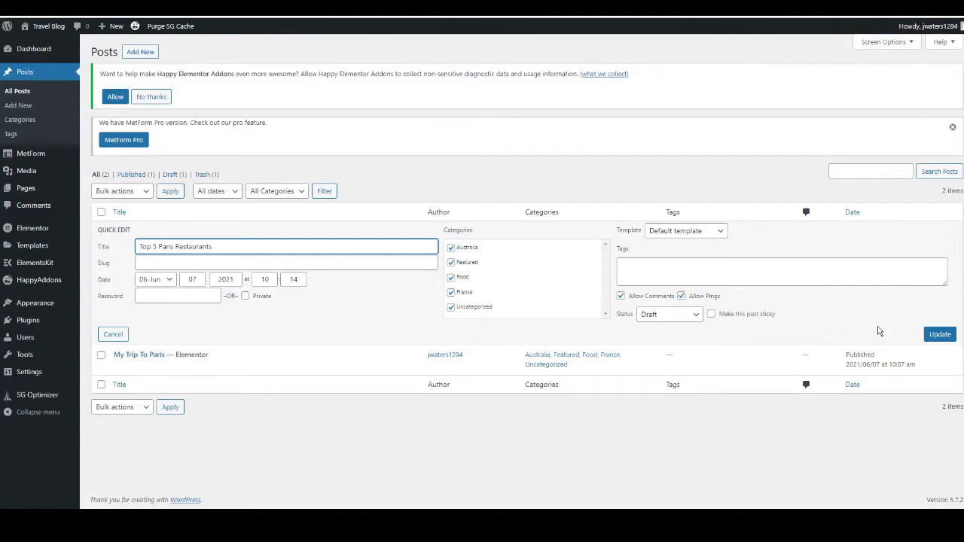
Step: Remove the duplicate from the Australia and Uncategorized categories, keeping Featured, Food and France, and save the Quick Edit changes
{"action": "left_click", "coordinate": [451, 249]}
{"action": "left_click", "coordinate": [451, 291]}
{"action": "left_click", "coordinate": [451, 308]}
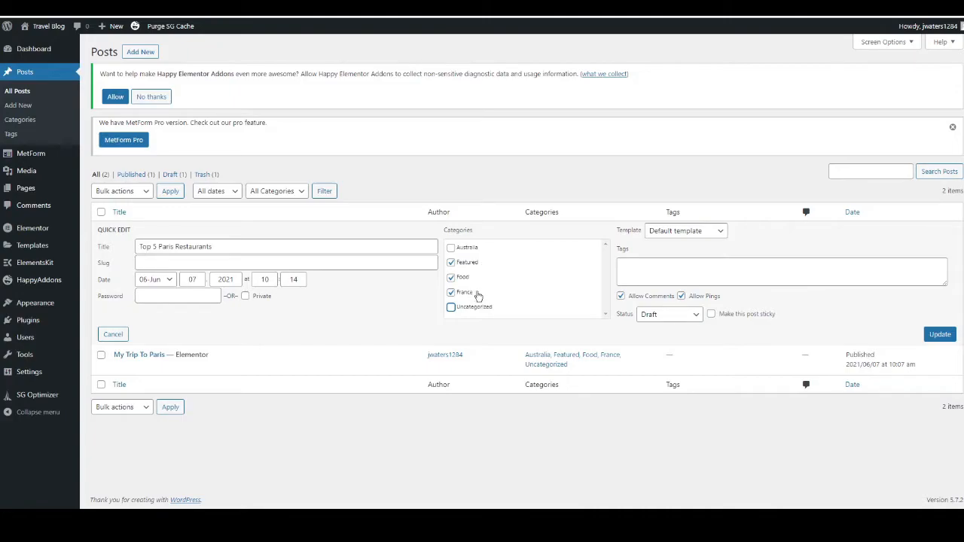
{"action": "left_click", "coordinate": [940, 335]}
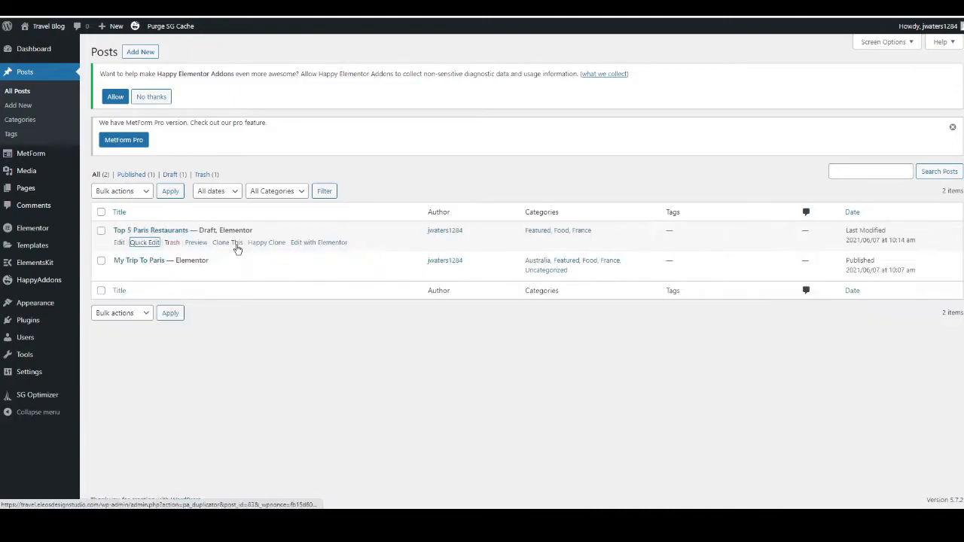
Step: Replace the featured image of the "Top 5 Paris Restaurants" post with the croissant table photo and publish the post
{"action": "left_click", "coordinate": [119, 243]}
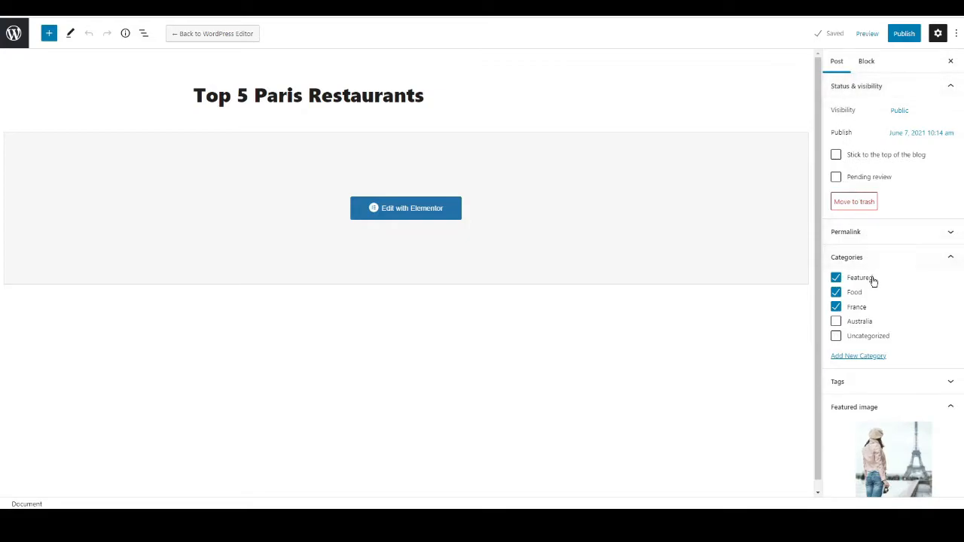
{"action": "scroll", "coordinate": [872, 282], "scroll_direction": "down", "scroll_amount": 1}
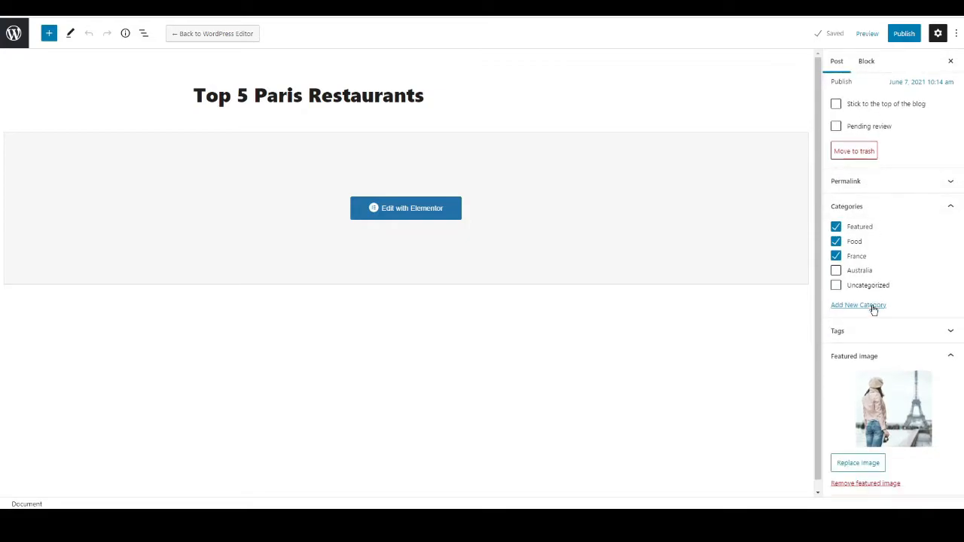
{"action": "left_click", "coordinate": [864, 464]}
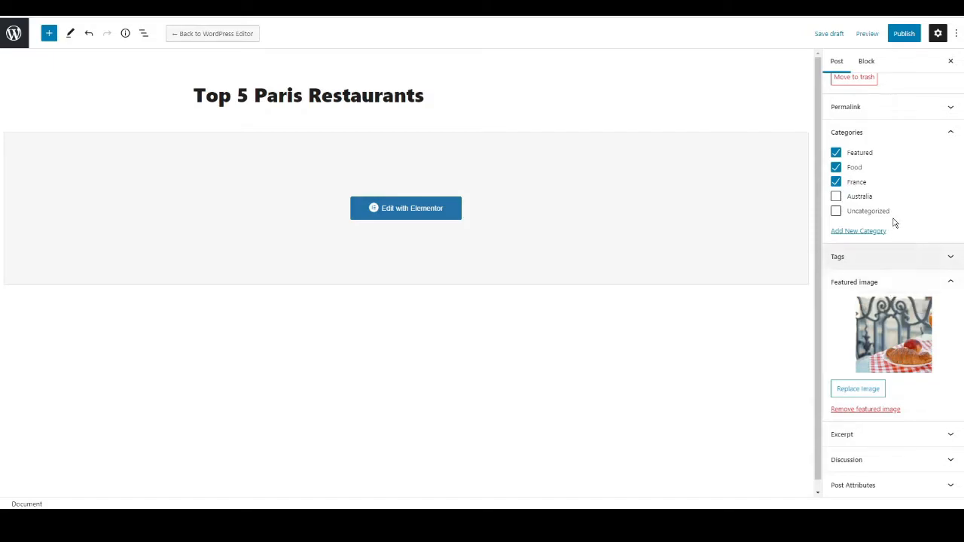
{"action": "left_click", "coordinate": [903, 34]}
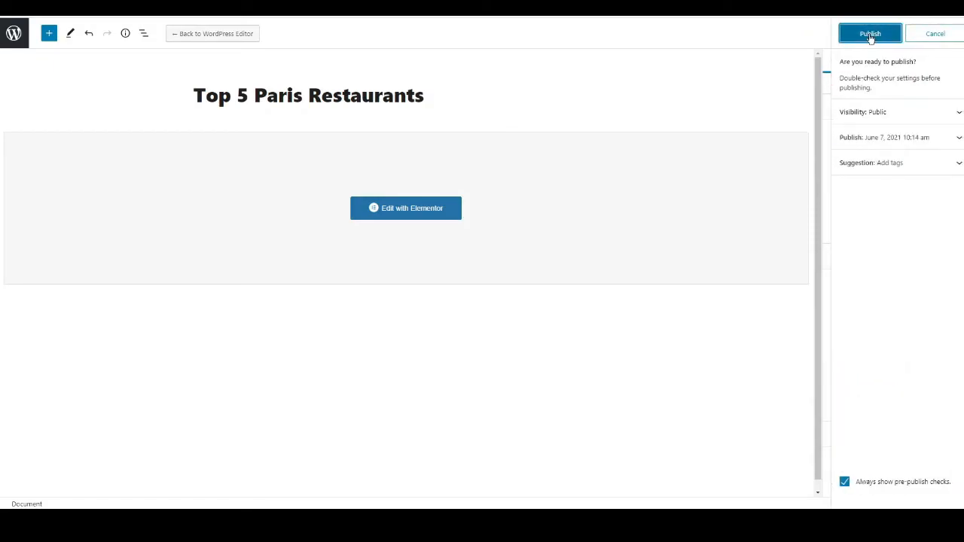
{"action": "left_click", "coordinate": [870, 35]}
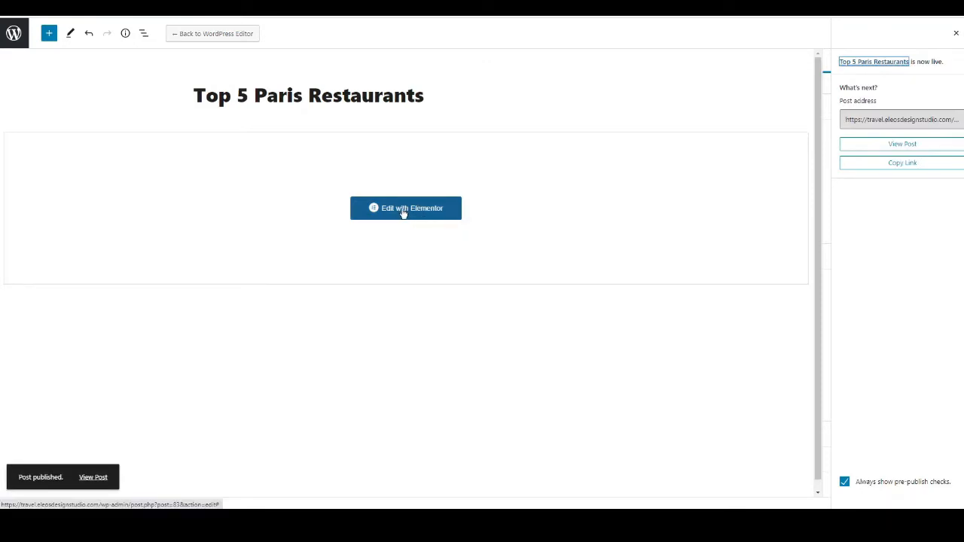
Step: Open the post in Elementor, look over its content down to the body text, and update the post
{"action": "left_click", "coordinate": [404, 213]}
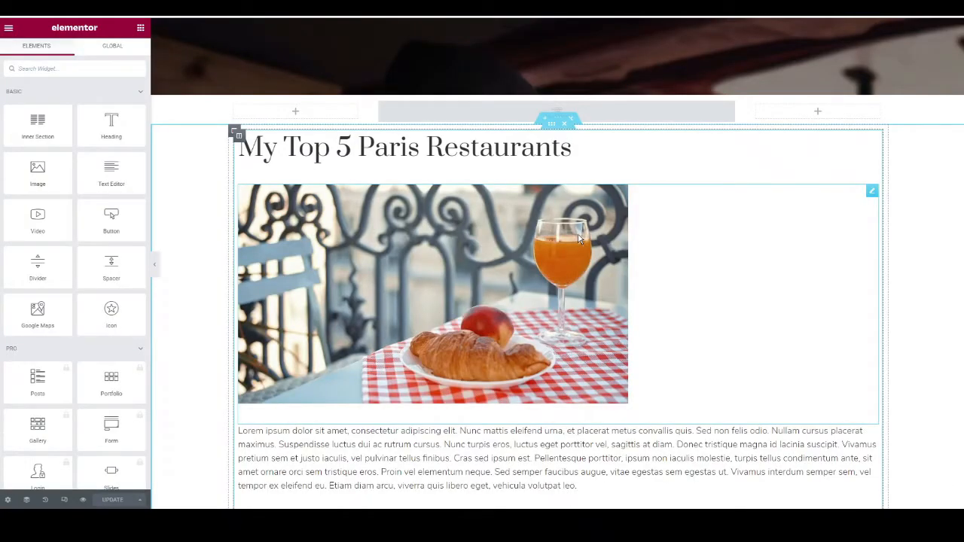
{"action": "scroll", "coordinate": [579, 239], "scroll_direction": "up", "scroll_amount": 1}
{"action": "scroll", "coordinate": [459, 139], "scroll_direction": "down", "scroll_amount": 2}
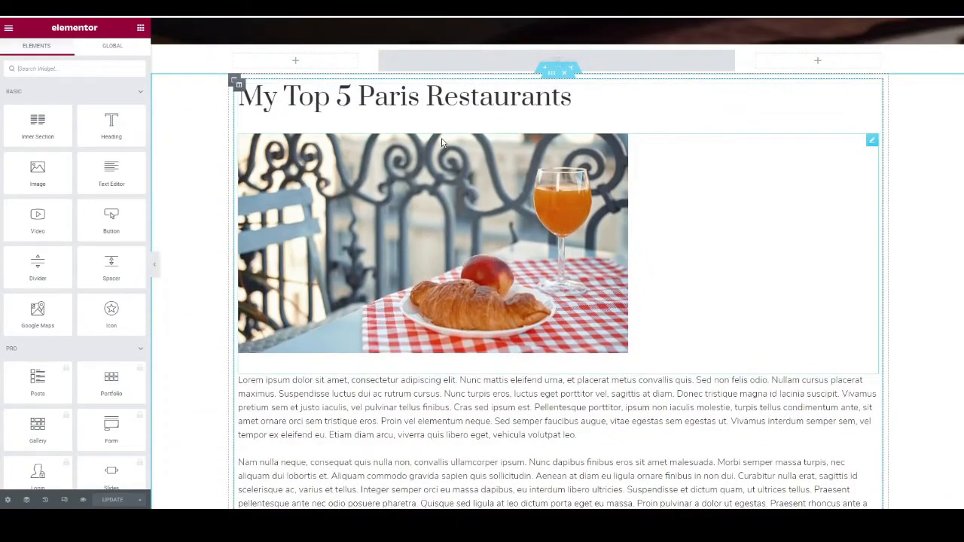
{"action": "scroll", "coordinate": [441, 140], "scroll_direction": "down", "scroll_amount": 7}
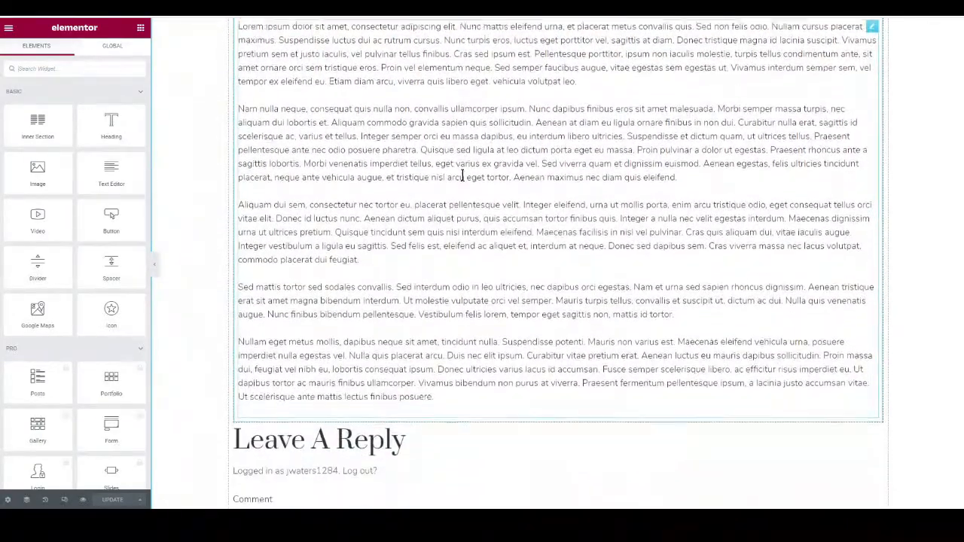
{"action": "left_click", "coordinate": [462, 175]}
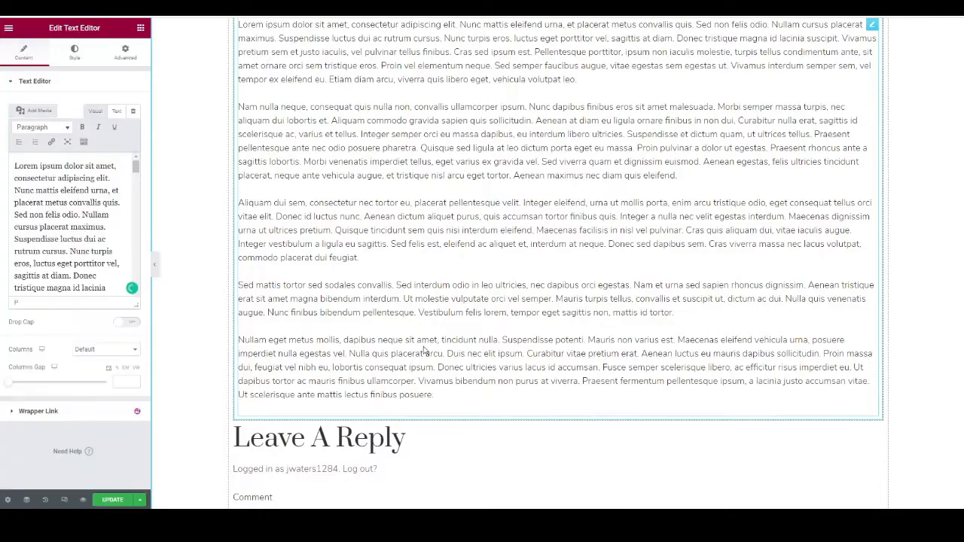
{"action": "left_click", "coordinate": [113, 502]}
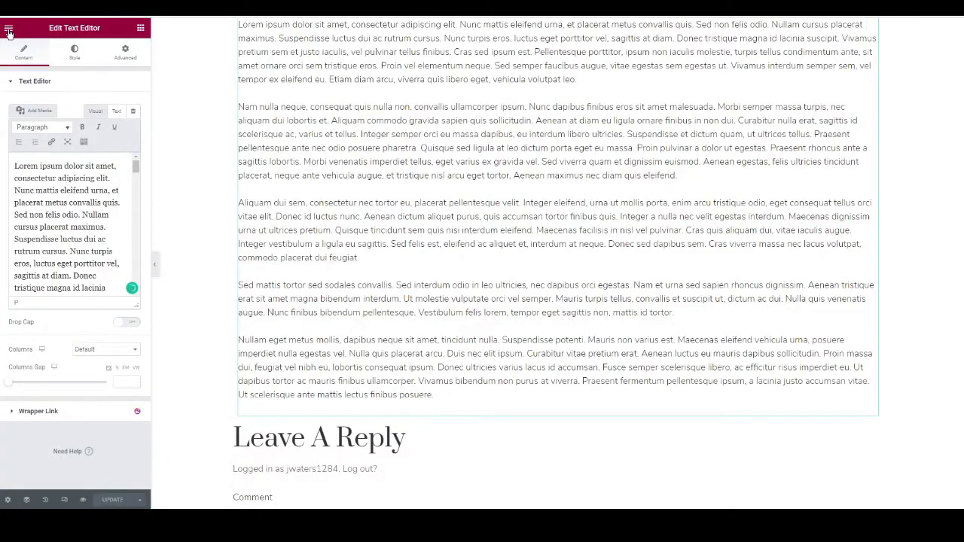
Step: Exit the Elementor editor of the "Top 5 Paris Restaurants" post and return to the list of all posts
{"action": "left_click", "coordinate": [8, 31]}
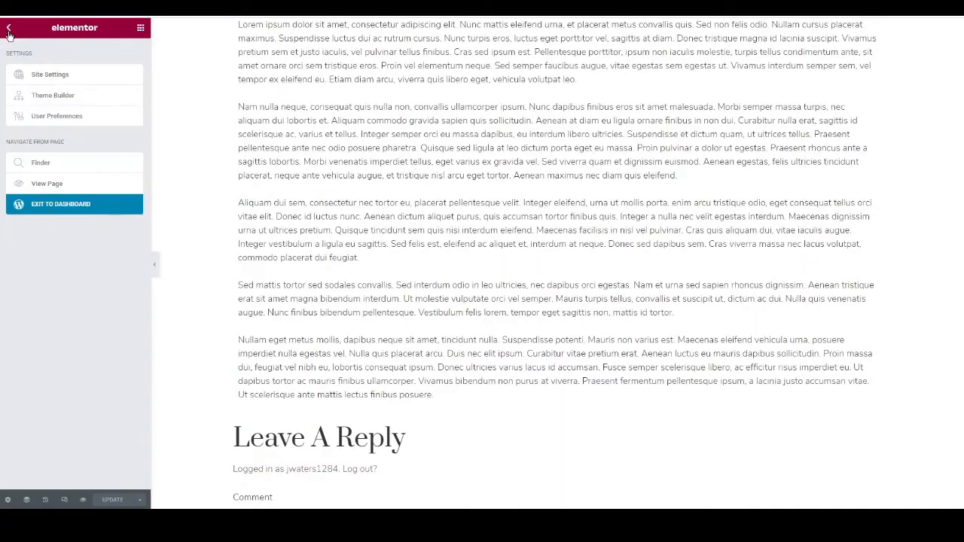
{"action": "left_click", "coordinate": [66, 209]}
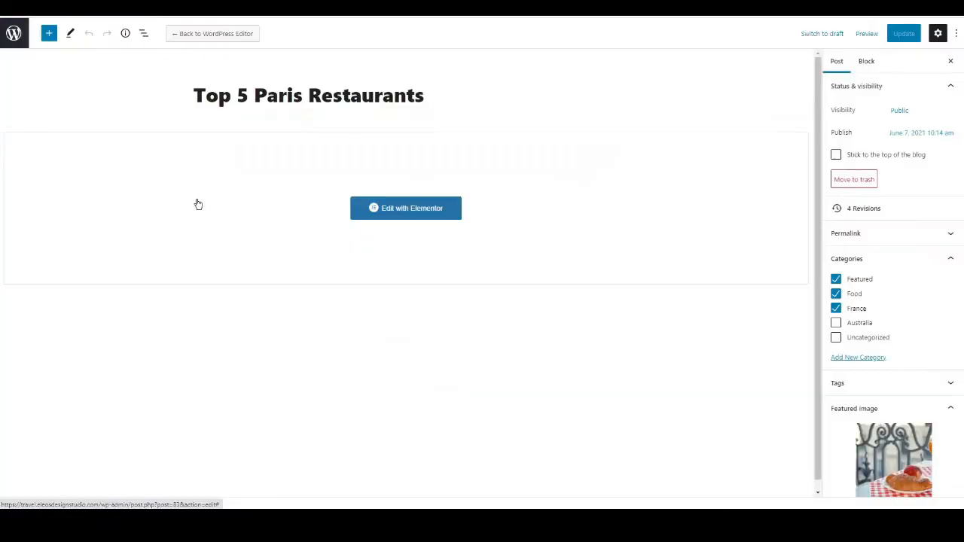
{"action": "left_click", "coordinate": [14, 36]}
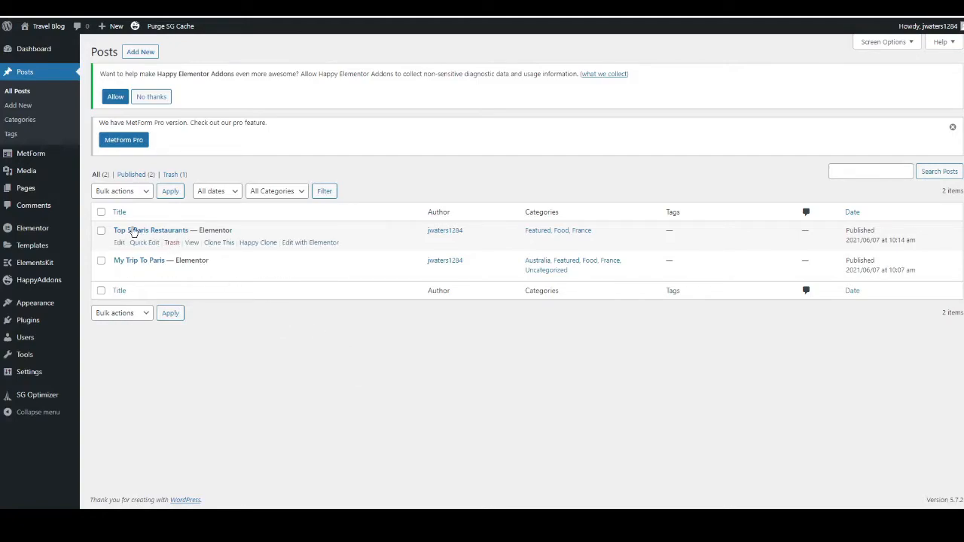
Step: Add a new page and title it "France"
{"action": "mouse_move", "coordinate": [37, 192]}
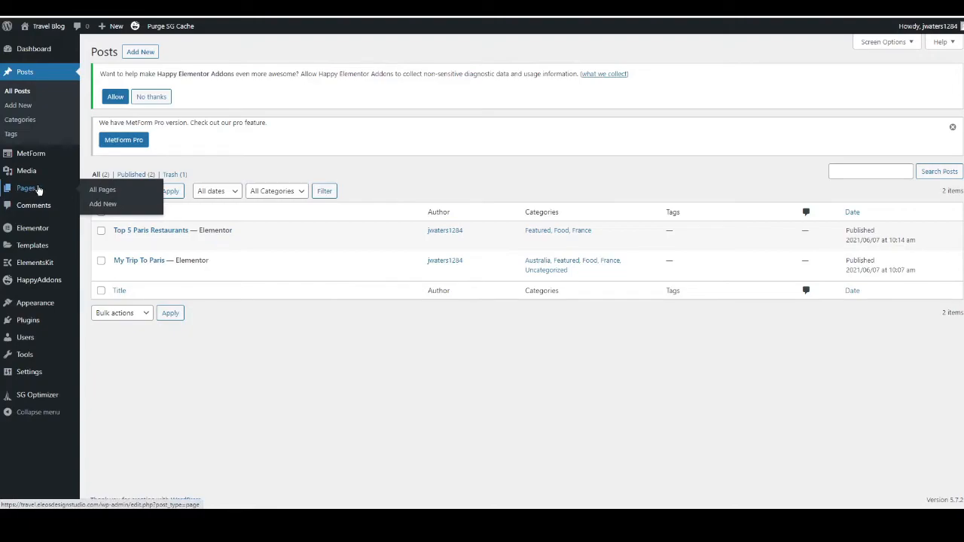
{"action": "left_click", "coordinate": [103, 204]}
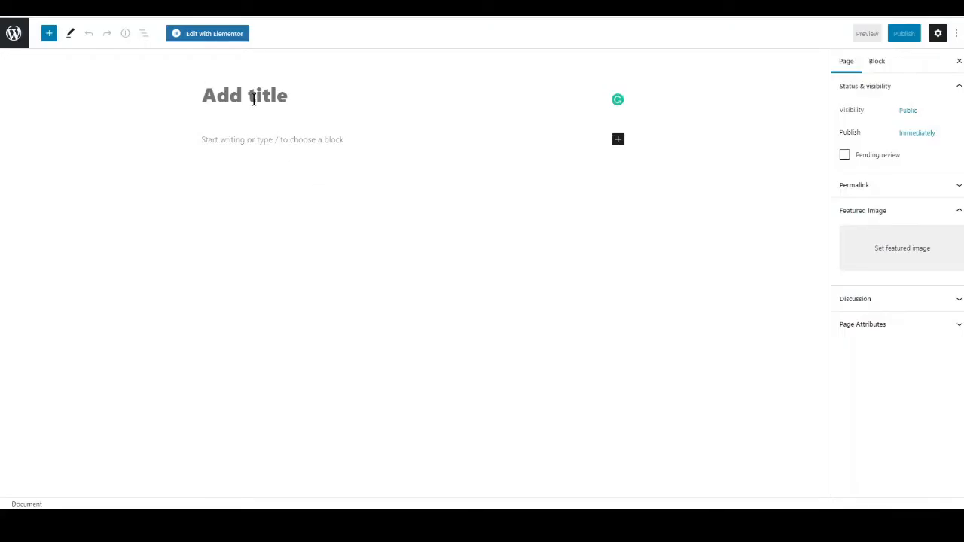
{"action": "type", "text": "France"}
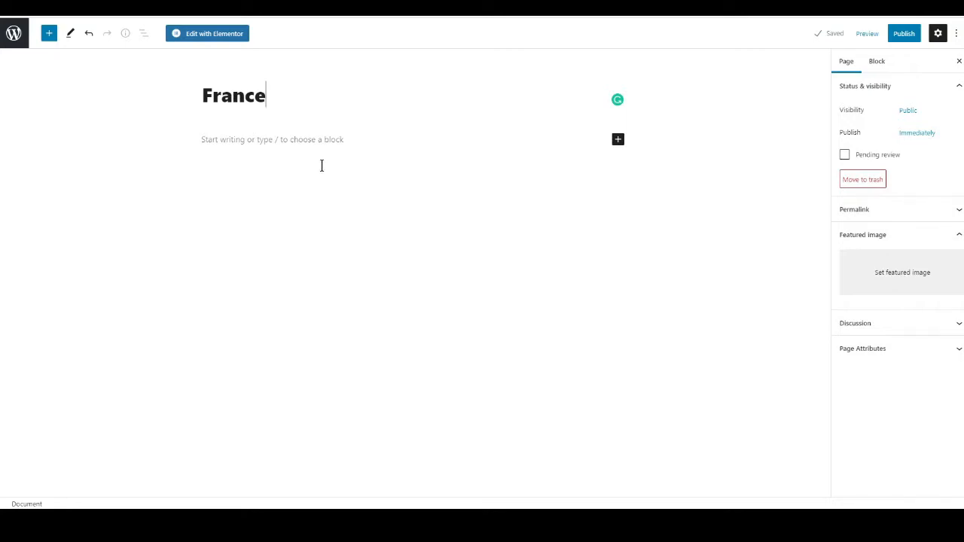
Step: Open the France page in Elementor and insert the saved "Category Page" template, including its document settings
{"action": "left_click", "coordinate": [214, 36]}
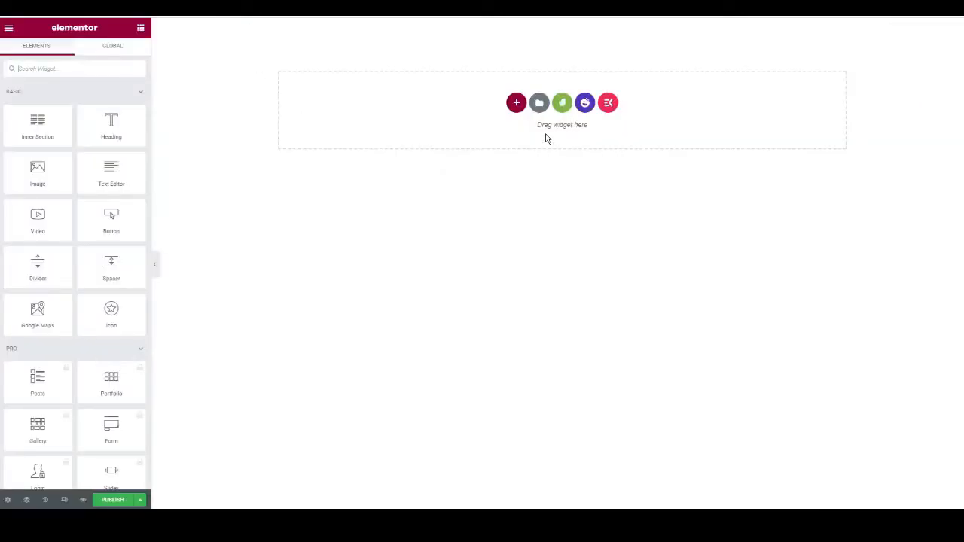
{"action": "left_click", "coordinate": [539, 104]}
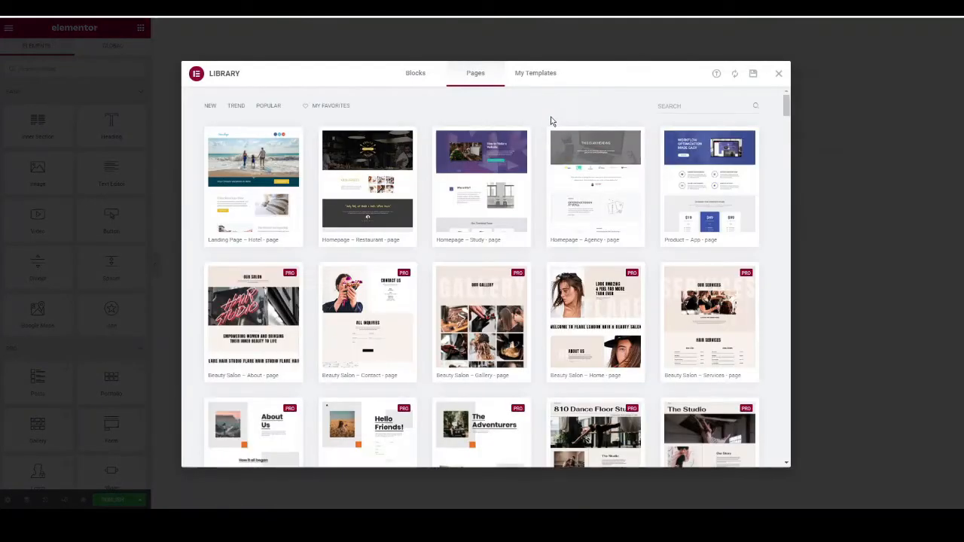
{"action": "left_click", "coordinate": [541, 73]}
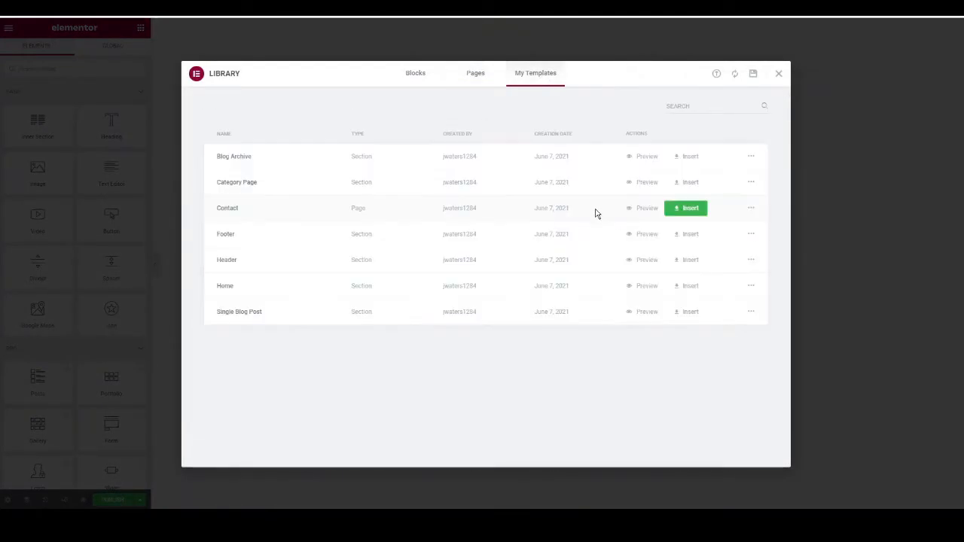
{"action": "left_click", "coordinate": [692, 187]}
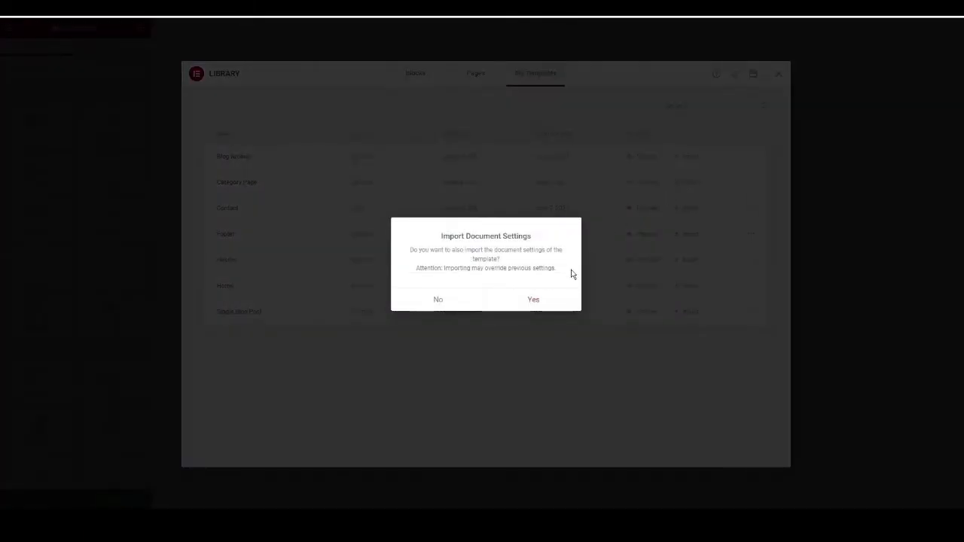
{"action": "left_click", "coordinate": [536, 299]}
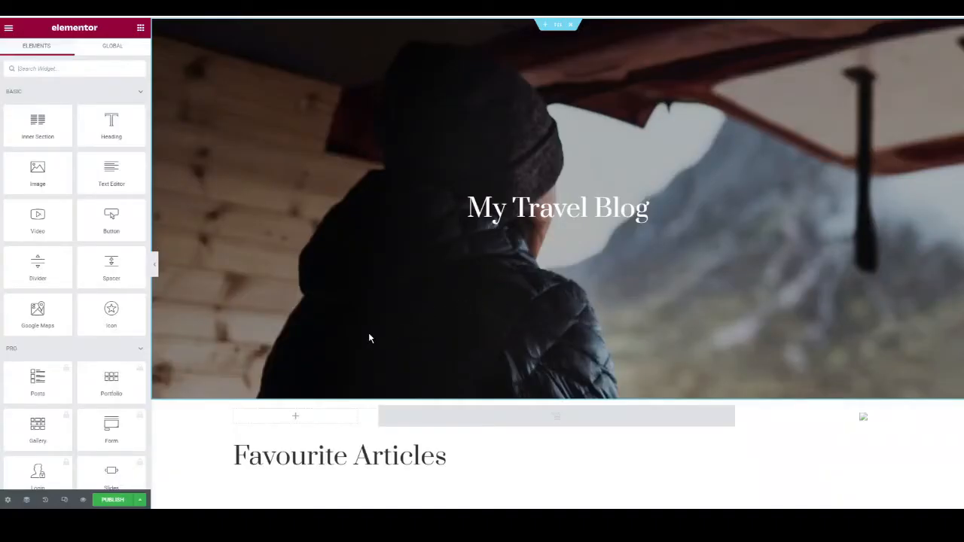
Step: Change the "Favourite Articles" heading text to "France Articles"
{"action": "scroll", "coordinate": [371, 338], "scroll_direction": "down", "scroll_amount": 2}
{"action": "left_click", "coordinate": [328, 311]}
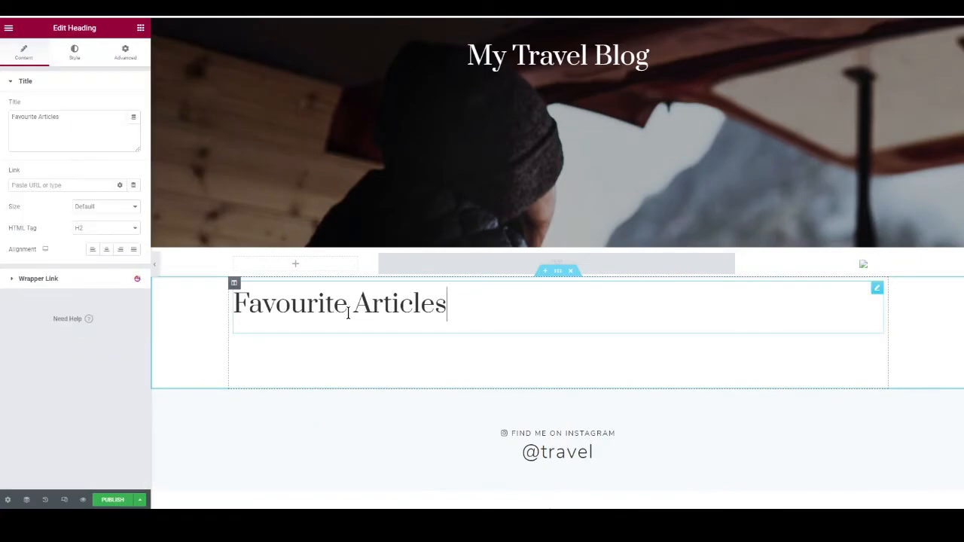
{"action": "type", "text": "France"}
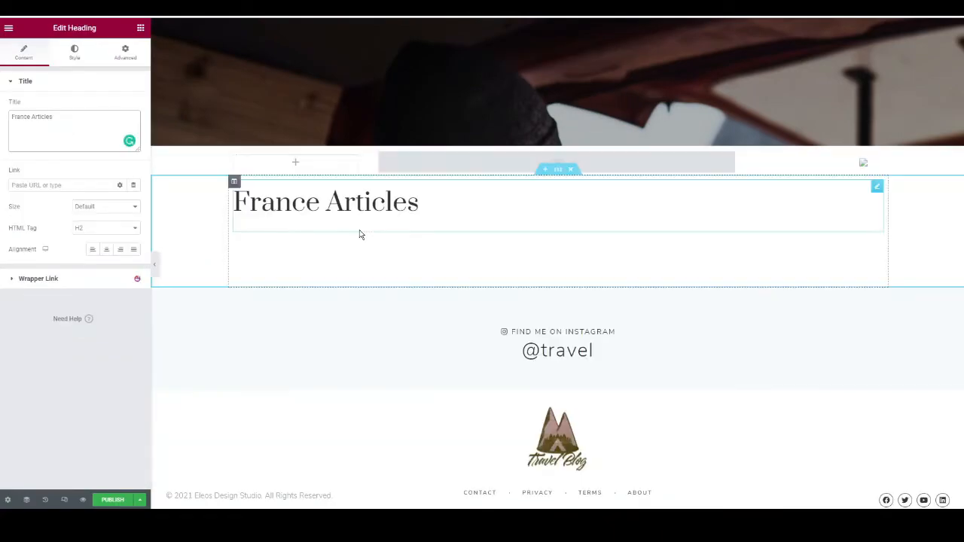
Step: Search the widgets for "post" and place a Post Grid directly below the "France Articles" heading
{"action": "left_click", "coordinate": [140, 28]}
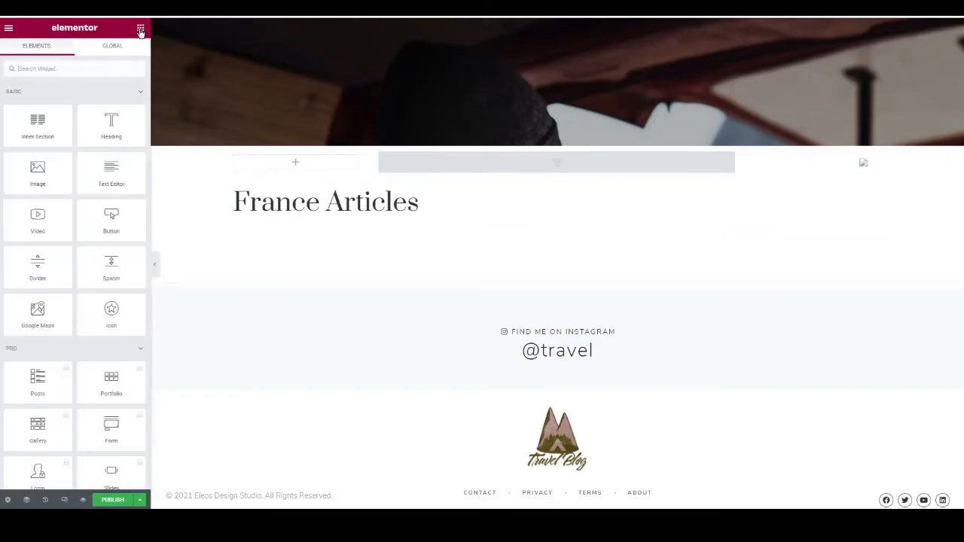
{"action": "left_click", "coordinate": [74, 70]}
{"action": "type", "text": "post"}
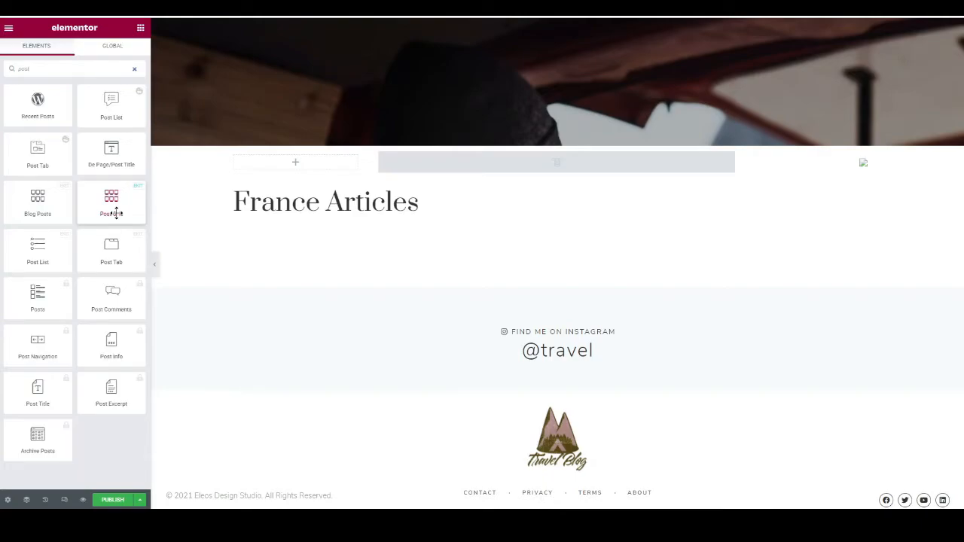
{"action": "left_click_drag", "start_coordinate": [109, 200], "coordinate": [274, 221]}
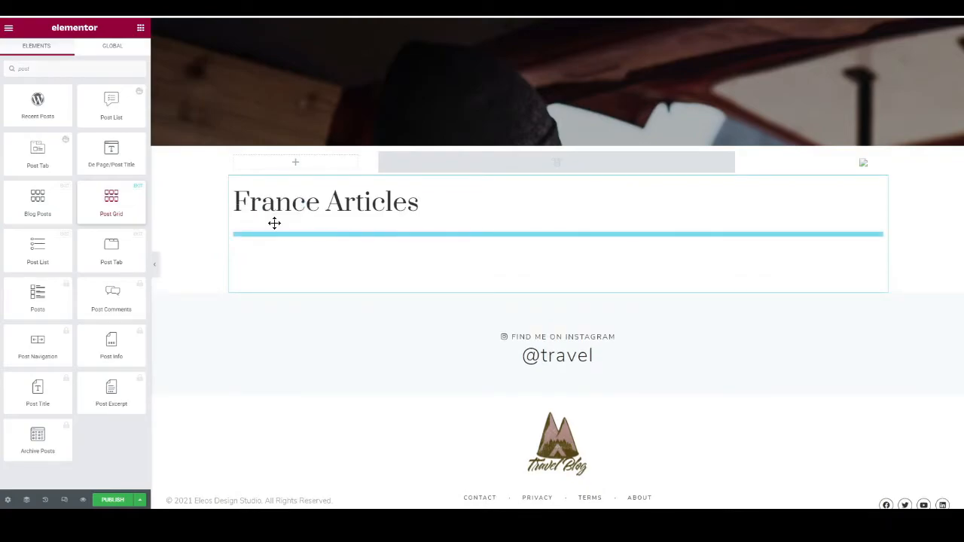
Step: Remove Uncategorized, Food, Featured and Australia from the Post Grid's categories, leaving only France
{"action": "scroll", "coordinate": [447, 224], "scroll_direction": "down", "scroll_amount": 1}
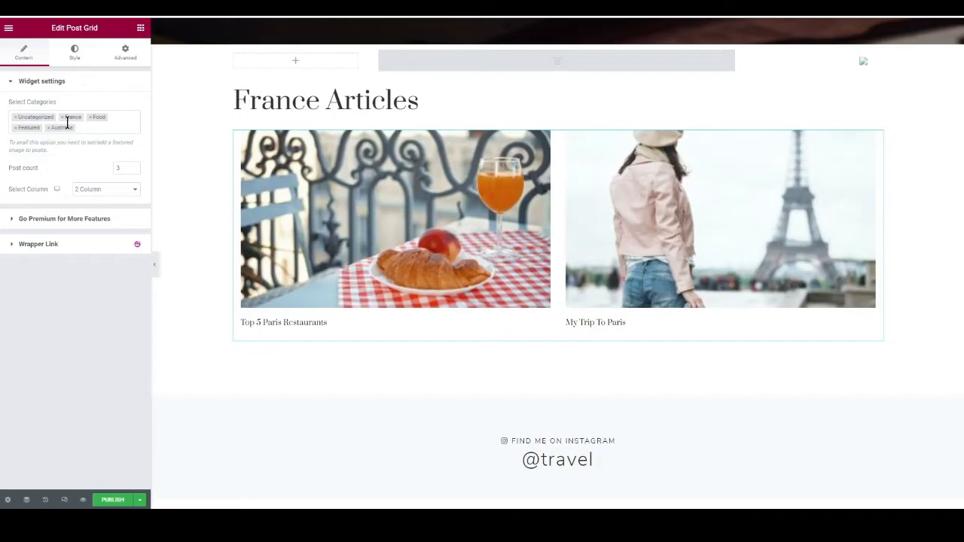
{"action": "left_click", "coordinate": [16, 117]}
{"action": "left_click", "coordinate": [44, 119]}
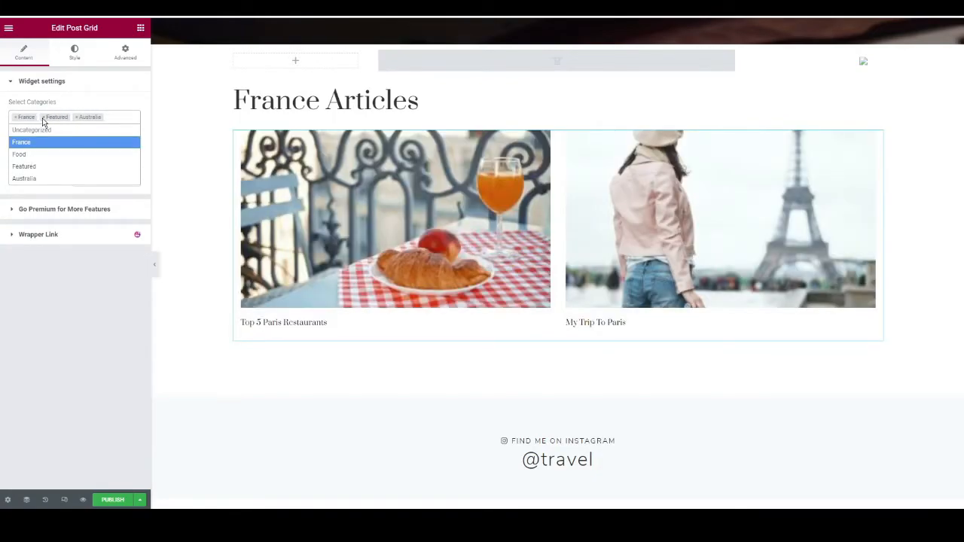
{"action": "left_click", "coordinate": [44, 119]}
{"action": "left_click", "coordinate": [43, 118]}
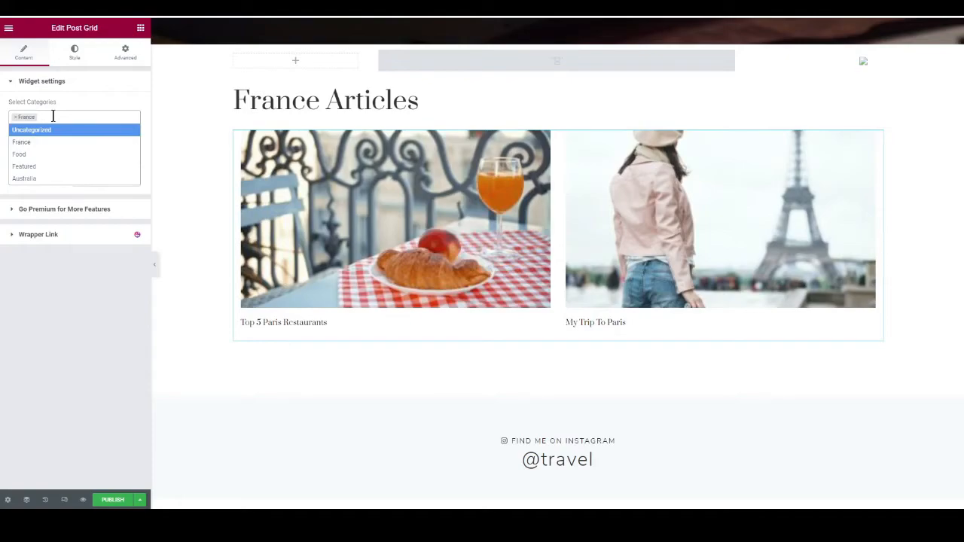
Step: Check the empty navigation menu widget, publish the France page, and exit Elementor to the list of all pages
{"action": "scroll", "coordinate": [517, 266], "scroll_direction": "up", "scroll_amount": 2}
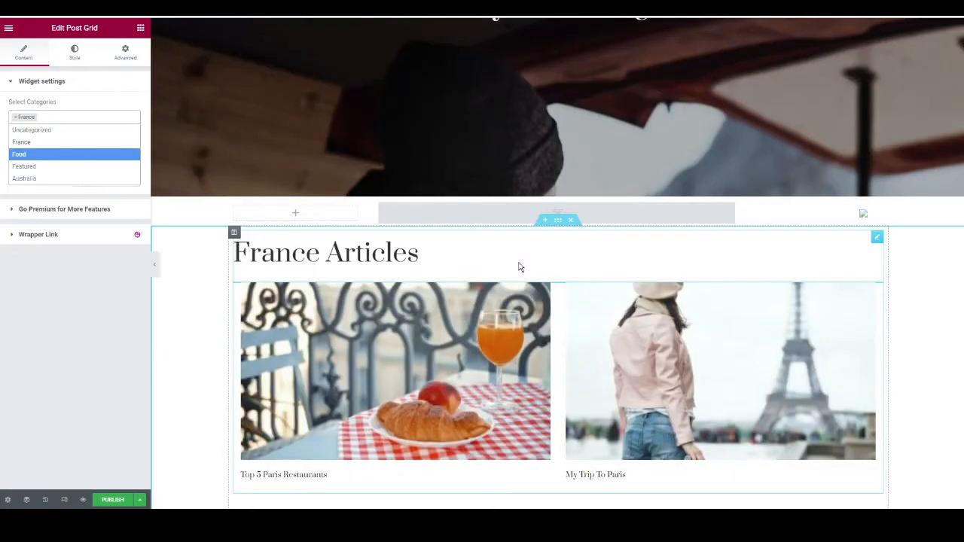
{"action": "left_click", "coordinate": [517, 214]}
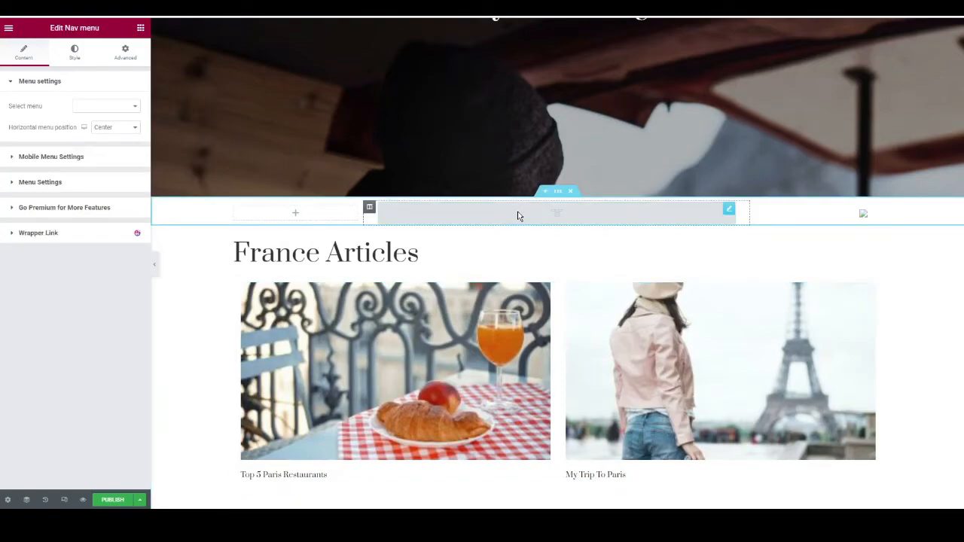
{"action": "scroll", "coordinate": [516, 216], "scroll_direction": "down", "scroll_amount": 2}
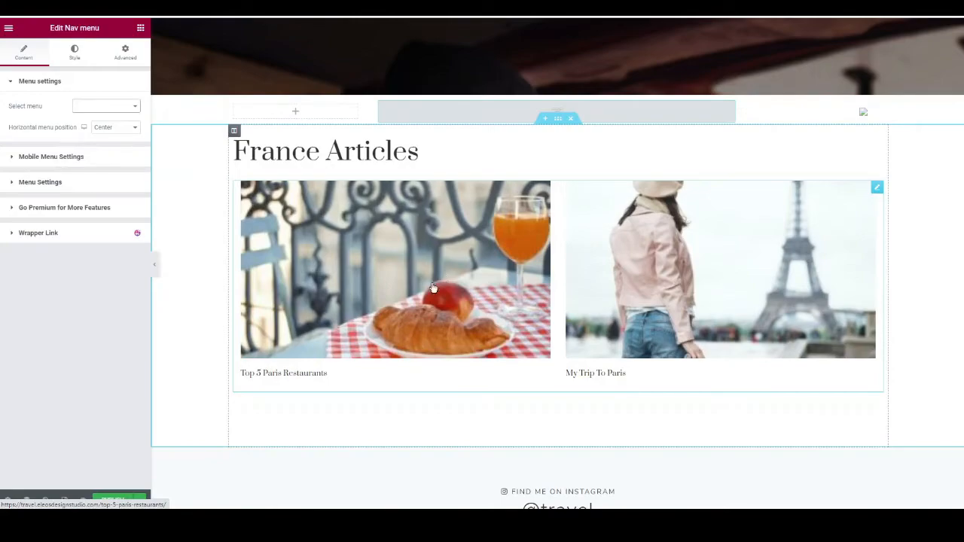
{"action": "left_click", "coordinate": [105, 503]}
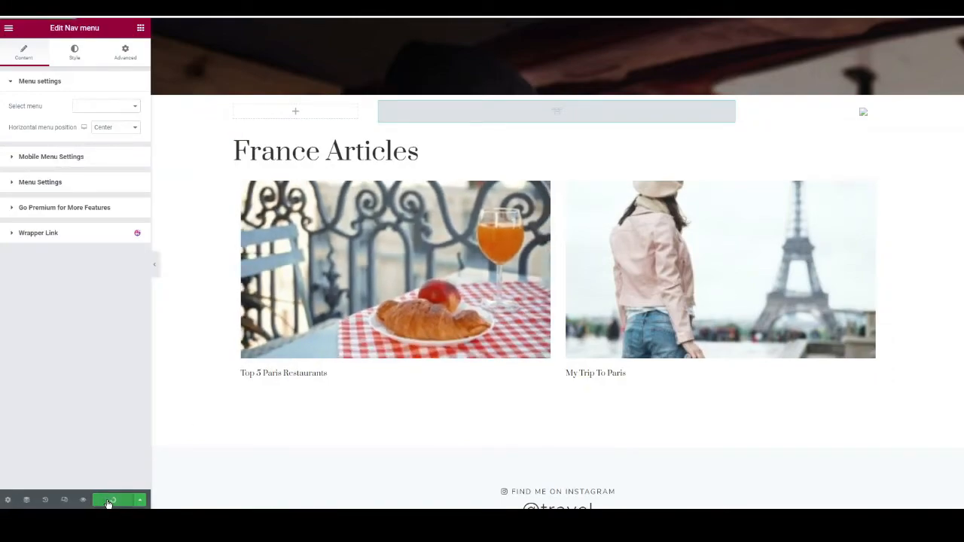
{"action": "left_click", "coordinate": [9, 30]}
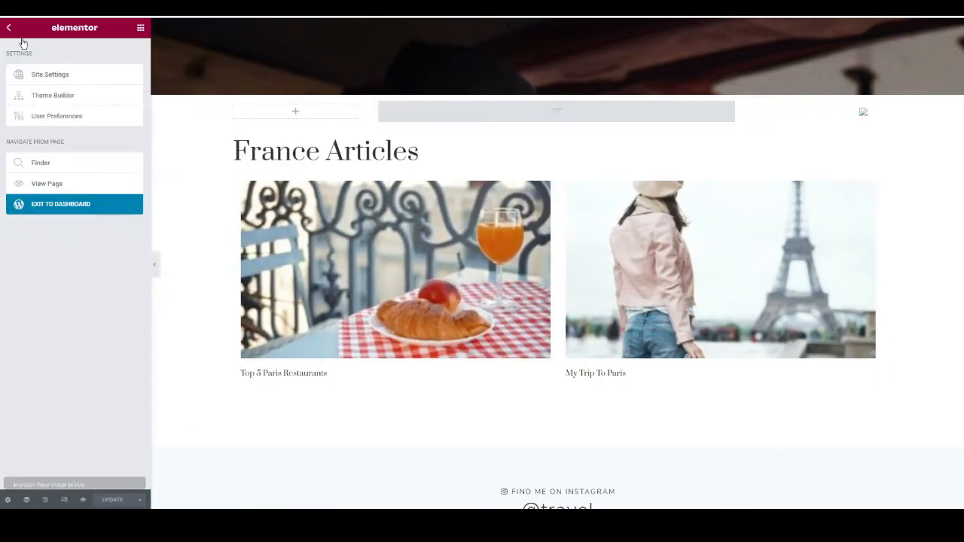
{"action": "left_click", "coordinate": [61, 210]}
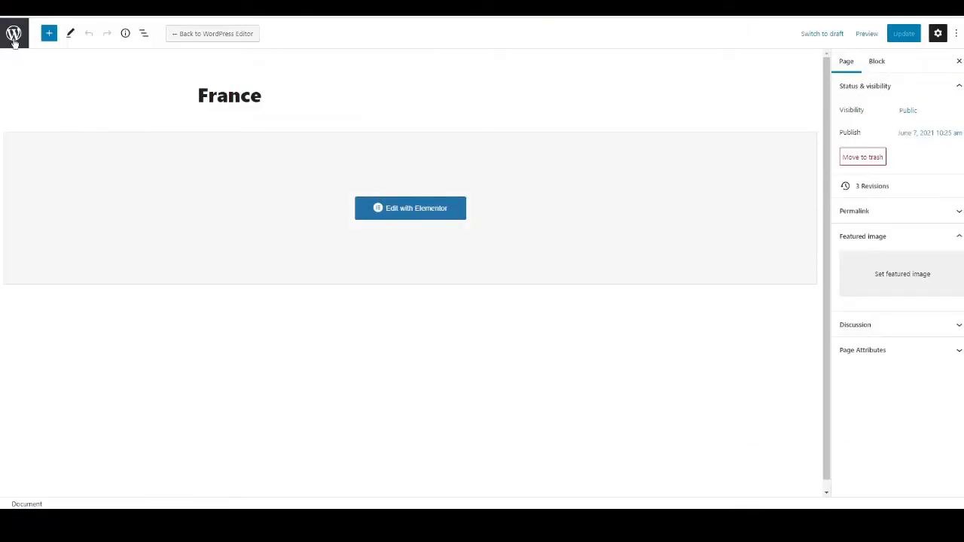
{"action": "left_click", "coordinate": [14, 37]}
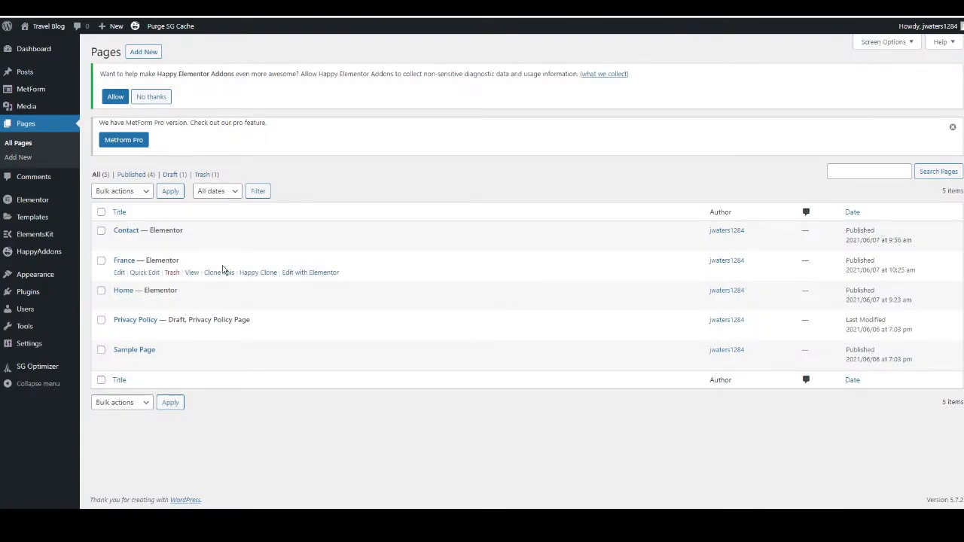
Step: Clone the France page and retitle the duplicate "Australia" using Quick Edit
{"action": "left_click", "coordinate": [217, 274]}
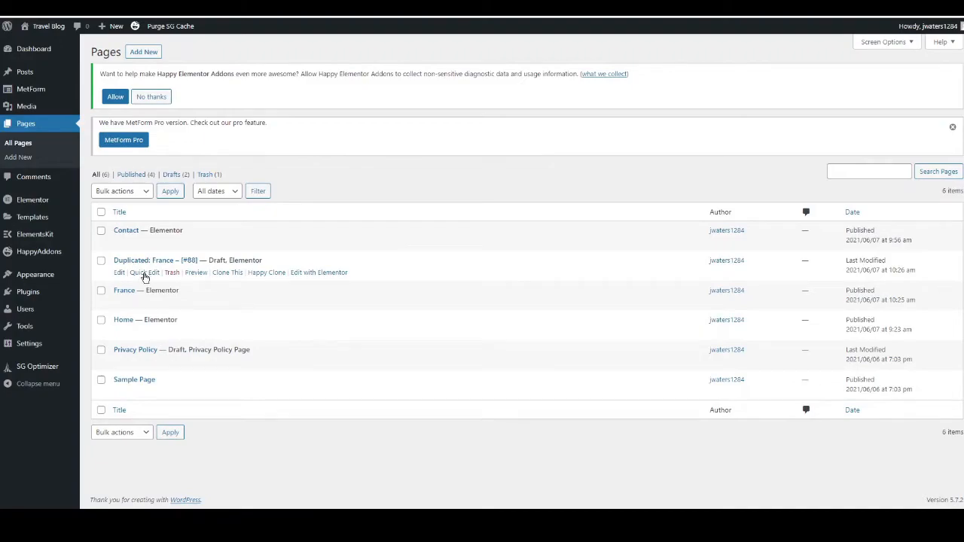
{"action": "left_click", "coordinate": [145, 274]}
{"action": "left_click_drag", "start_coordinate": [143, 274], "coordinate": [228, 286]}
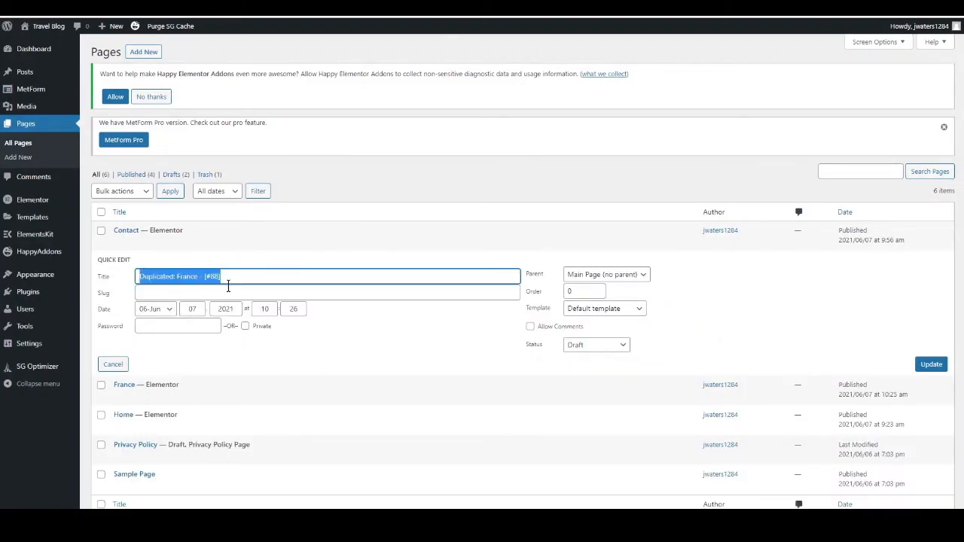
{"action": "type", "text": "Australia"}
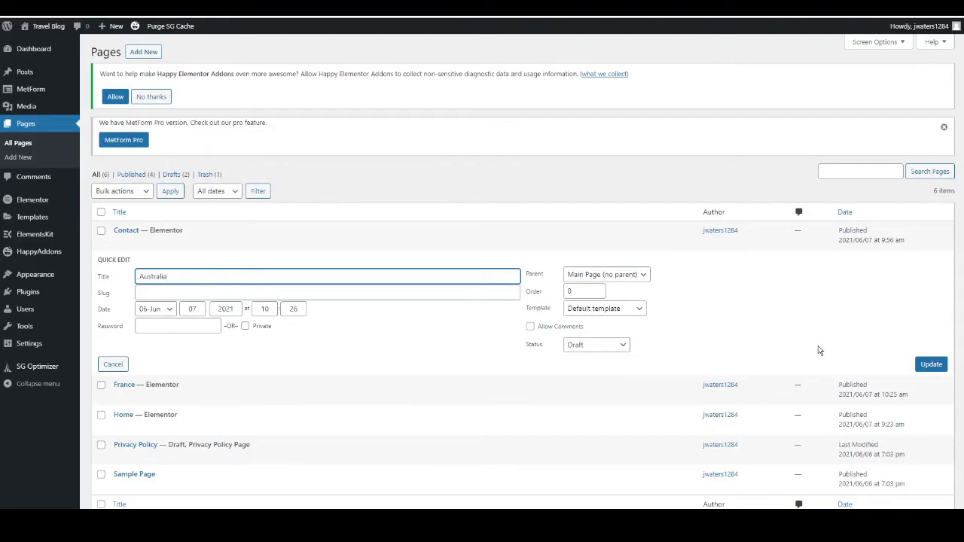
{"action": "left_click", "coordinate": [931, 368]}
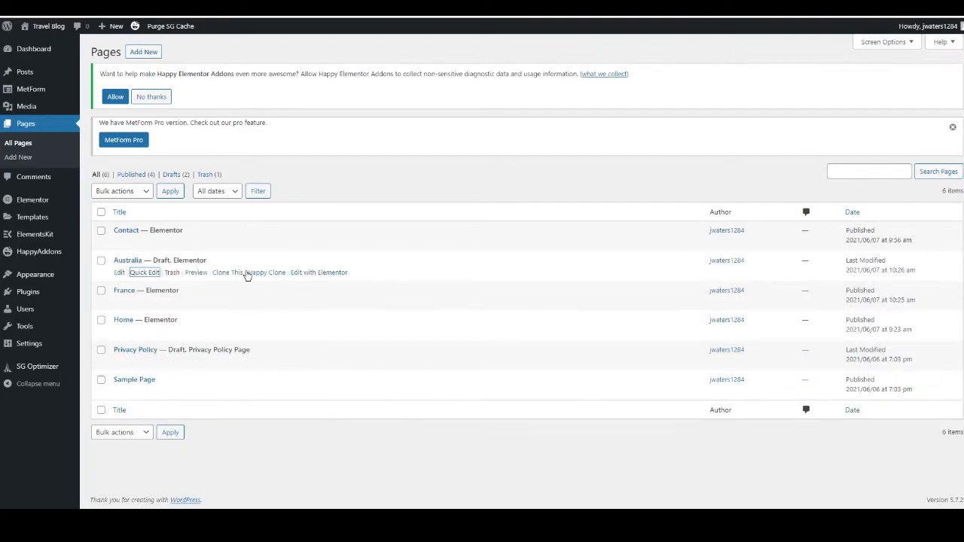
Step: Open the Australia page in Elementor and change its "France Articles" heading to "Australia Articles"
{"action": "left_click", "coordinate": [119, 274]}
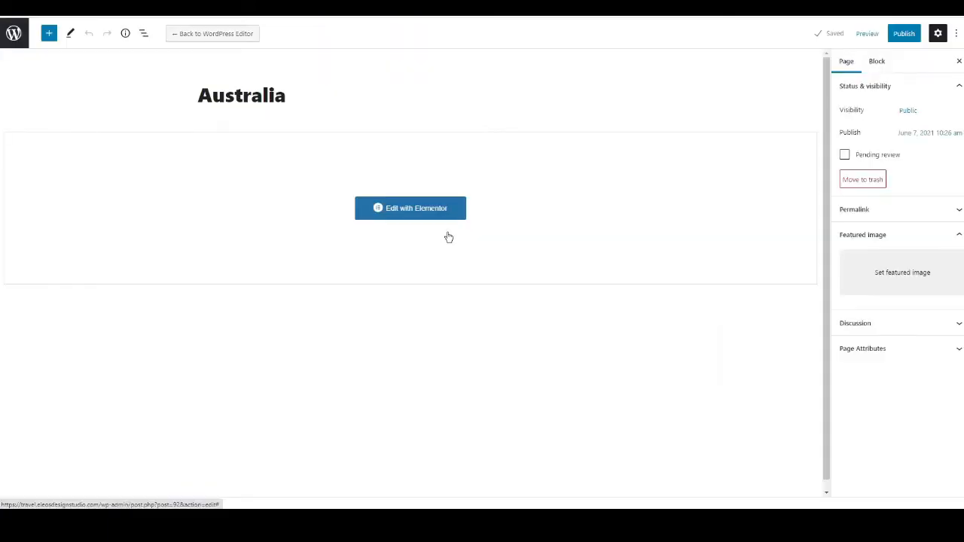
{"action": "left_click", "coordinate": [424, 215]}
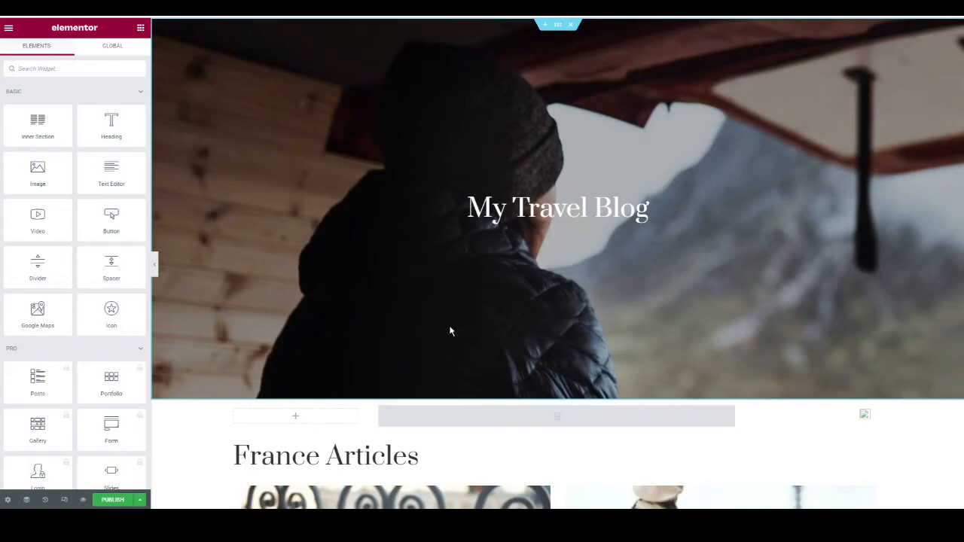
{"action": "scroll", "coordinate": [311, 430], "scroll_direction": "down", "scroll_amount": 3}
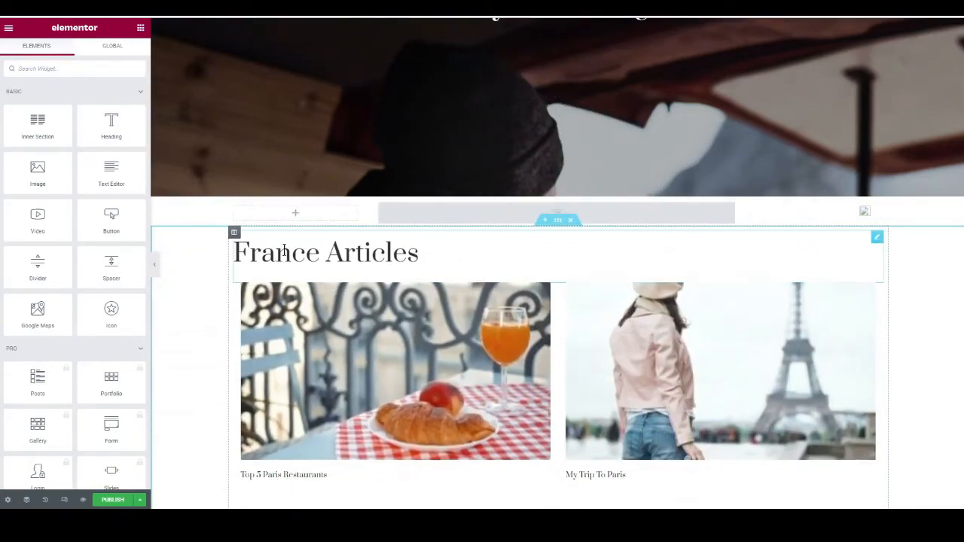
{"action": "left_click", "coordinate": [280, 253]}
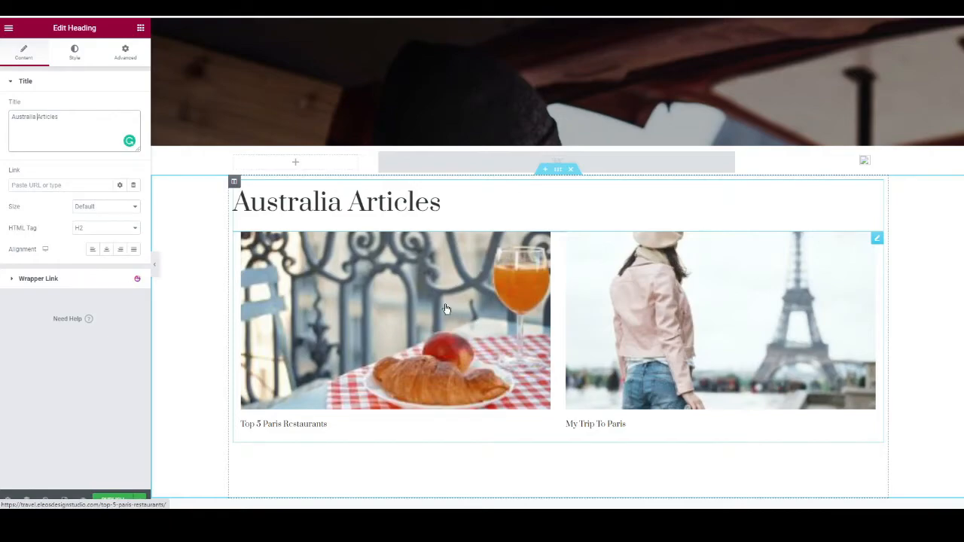
Step: Replace the France category with Australia in the Post Grid under the "Australia Articles" heading
{"action": "left_click", "coordinate": [445, 309]}
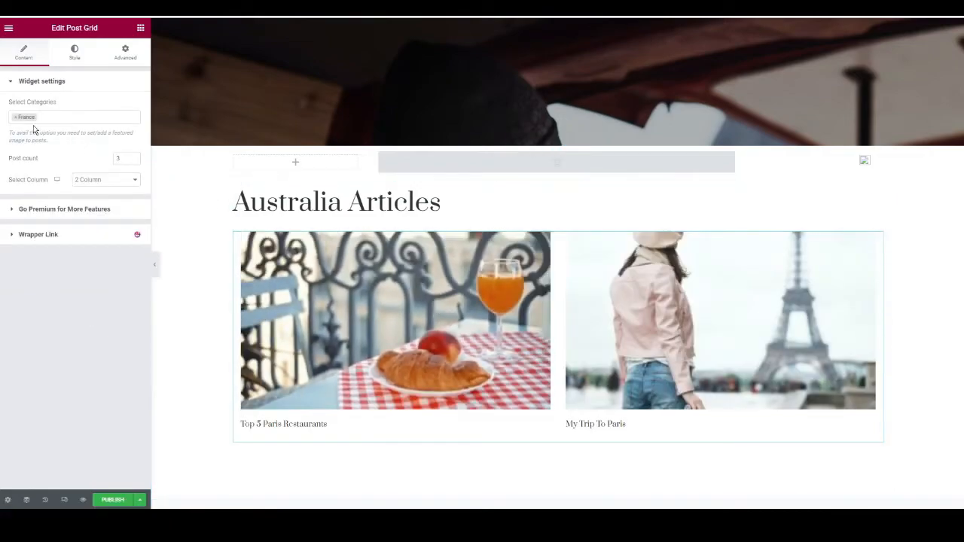
{"action": "left_click", "coordinate": [16, 118]}
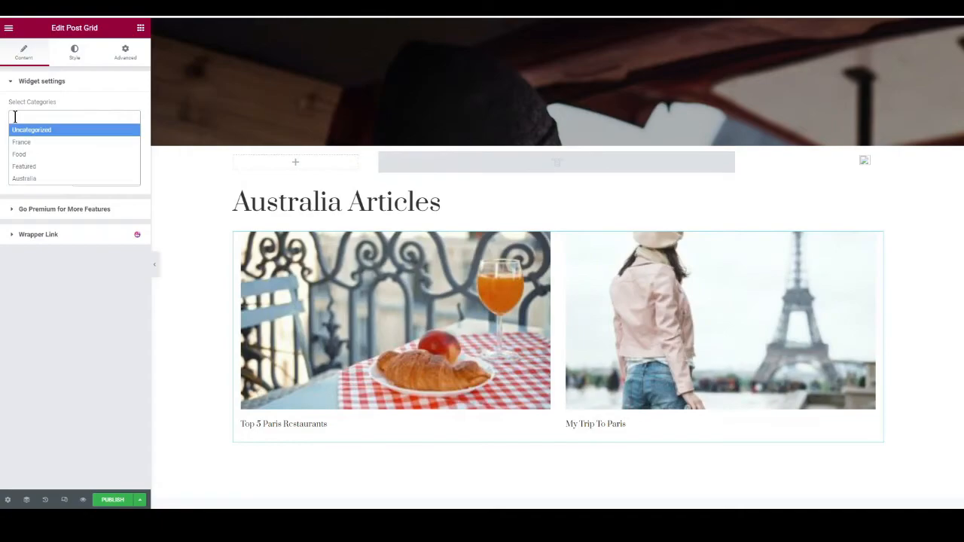
{"action": "left_click", "coordinate": [30, 179]}
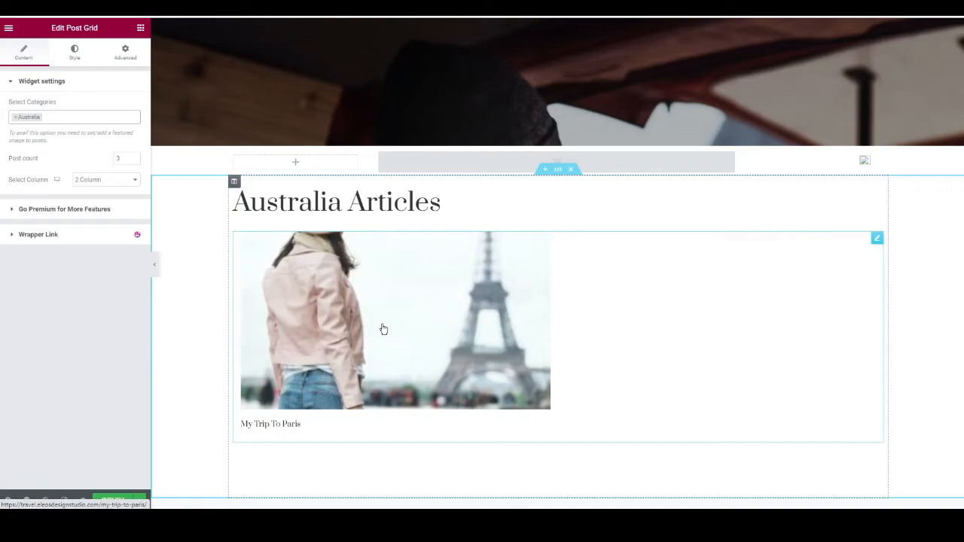
Step: Publish the Australia page and exit Elementor to the list of all pages
{"action": "left_click", "coordinate": [112, 500]}
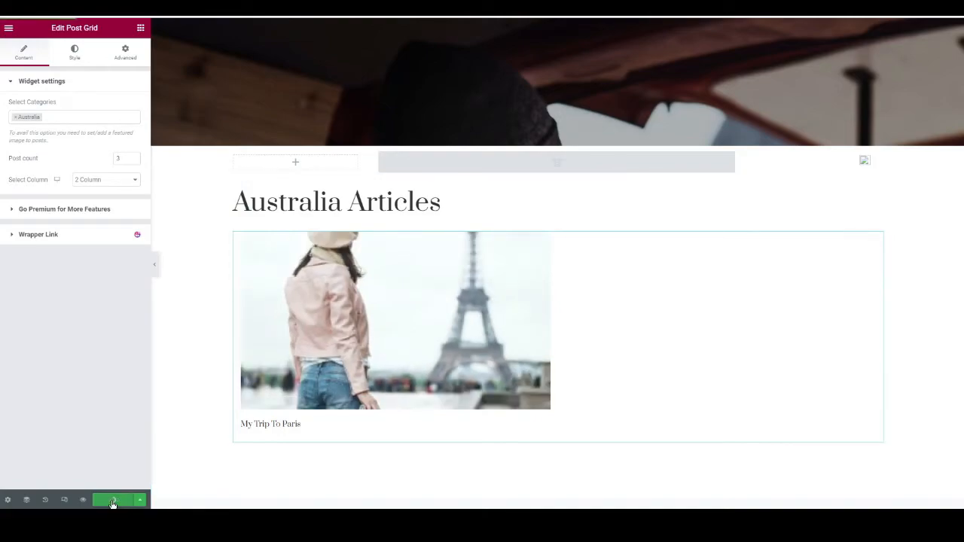
{"action": "left_click", "coordinate": [8, 32]}
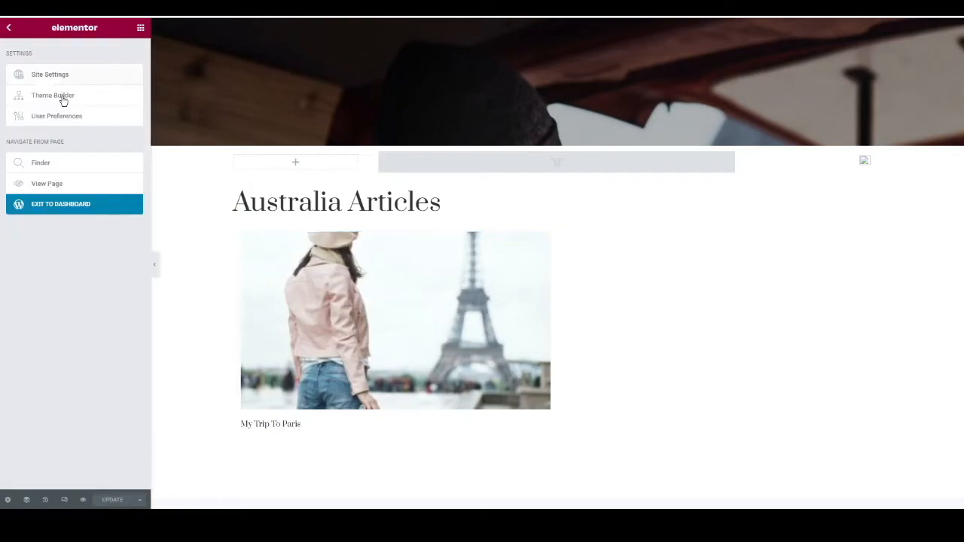
{"action": "left_click", "coordinate": [71, 207]}
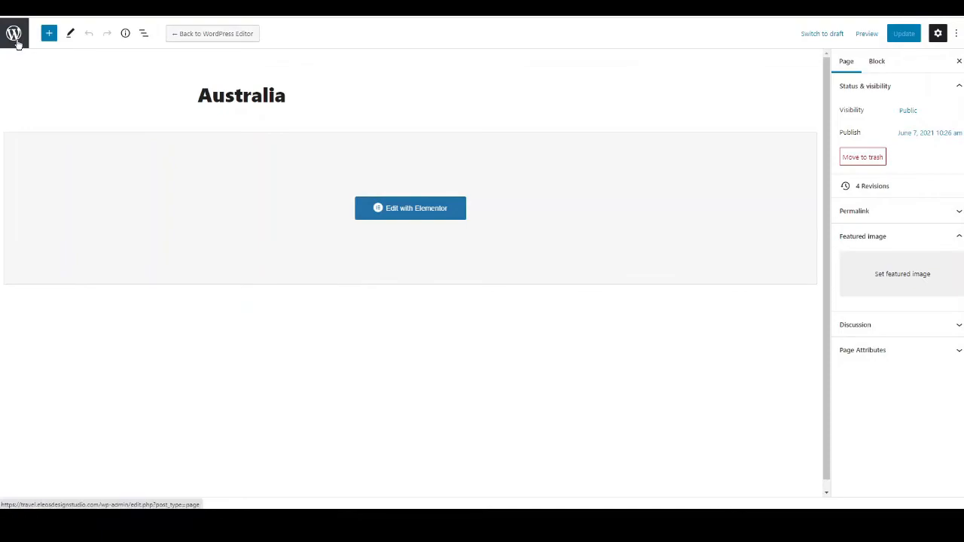
{"action": "left_click", "coordinate": [13, 33]}
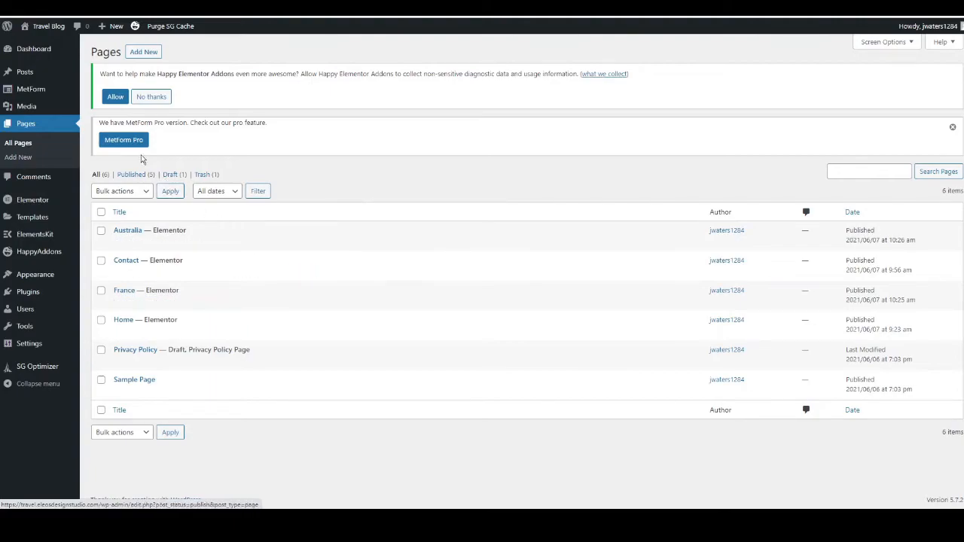
Step: Remove the Australia, Uncategorized and Food categories from the "My Trip To Paris" post using Quick Edit
{"action": "left_click", "coordinate": [31, 74]}
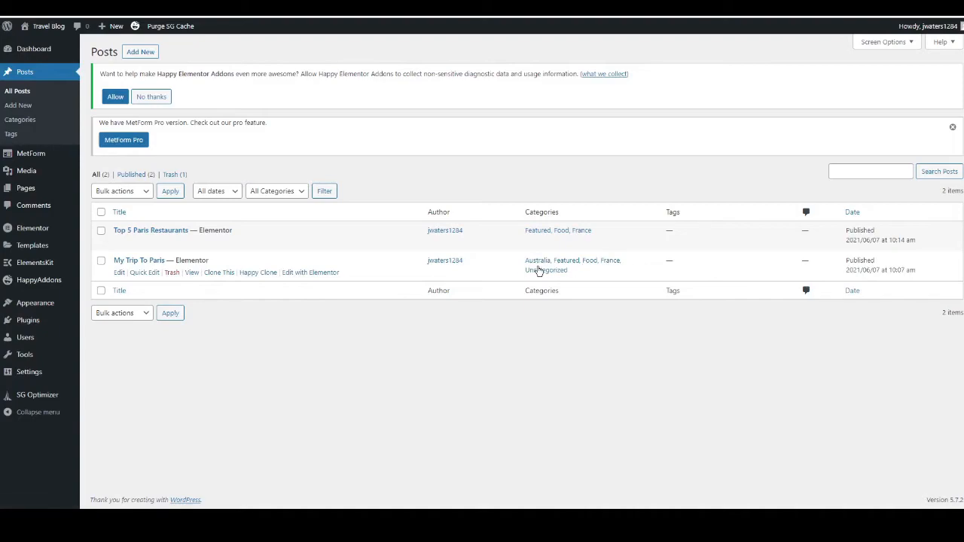
{"action": "left_click", "coordinate": [147, 276]}
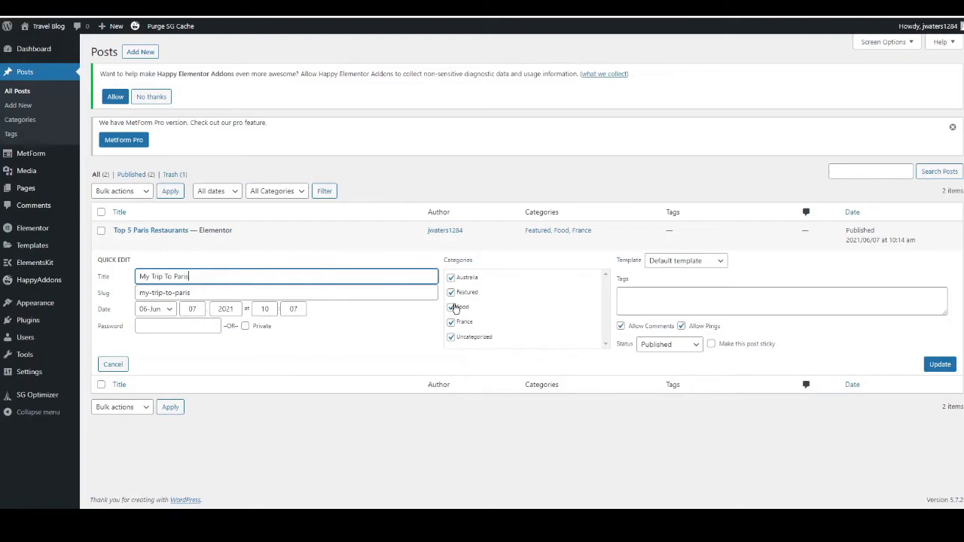
{"action": "left_click", "coordinate": [450, 277]}
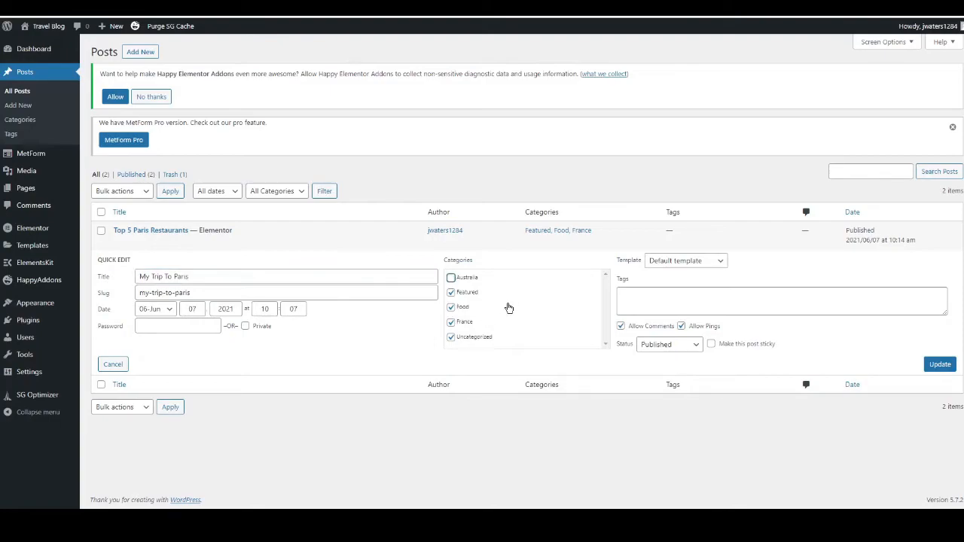
{"action": "left_click", "coordinate": [451, 337]}
{"action": "left_click", "coordinate": [451, 307]}
{"action": "left_click", "coordinate": [940, 366]}
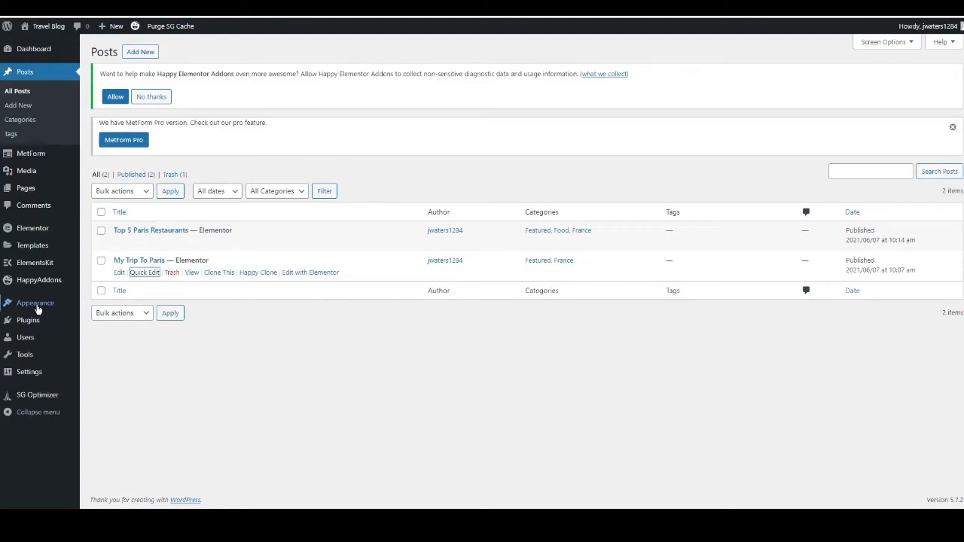
Step: Open the site's menu editor and remove the custom-link Home and Sample Page items from Menu 1
{"action": "mouse_move", "coordinate": [37, 308]}
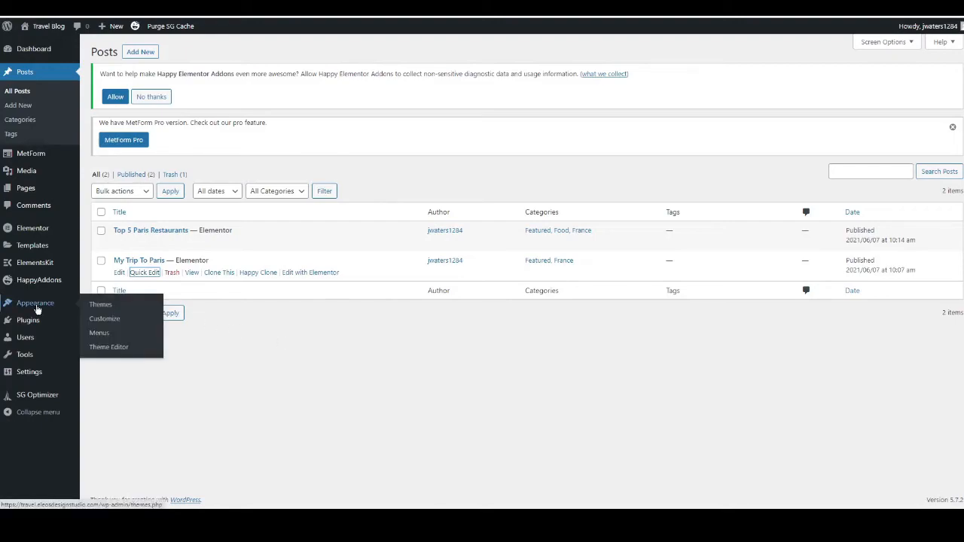
{"action": "left_click", "coordinate": [100, 334]}
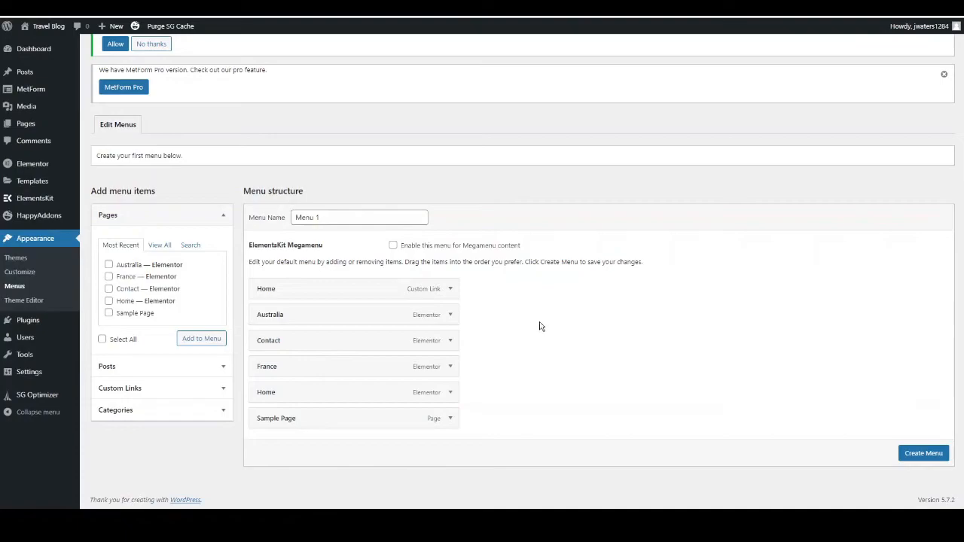
{"action": "left_click", "coordinate": [450, 289]}
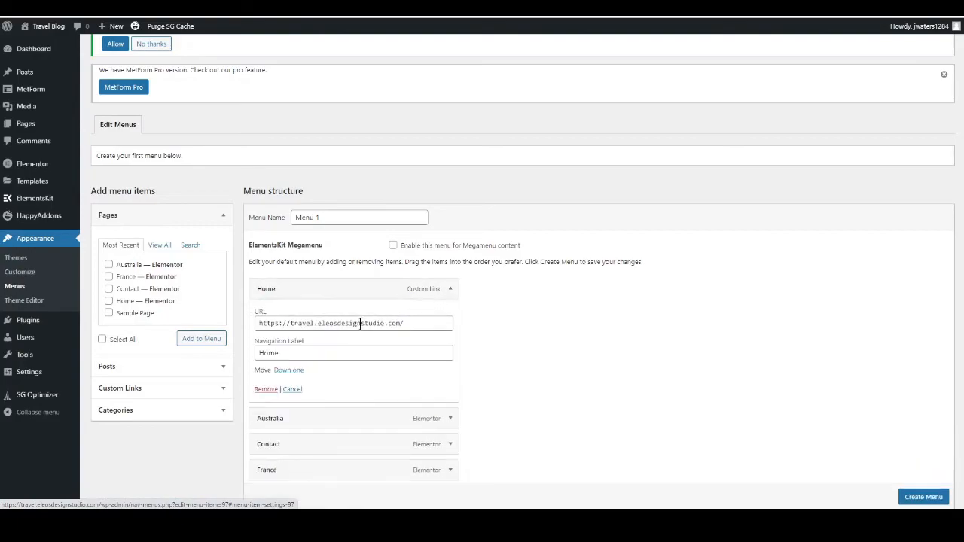
{"action": "left_click", "coordinate": [266, 389]}
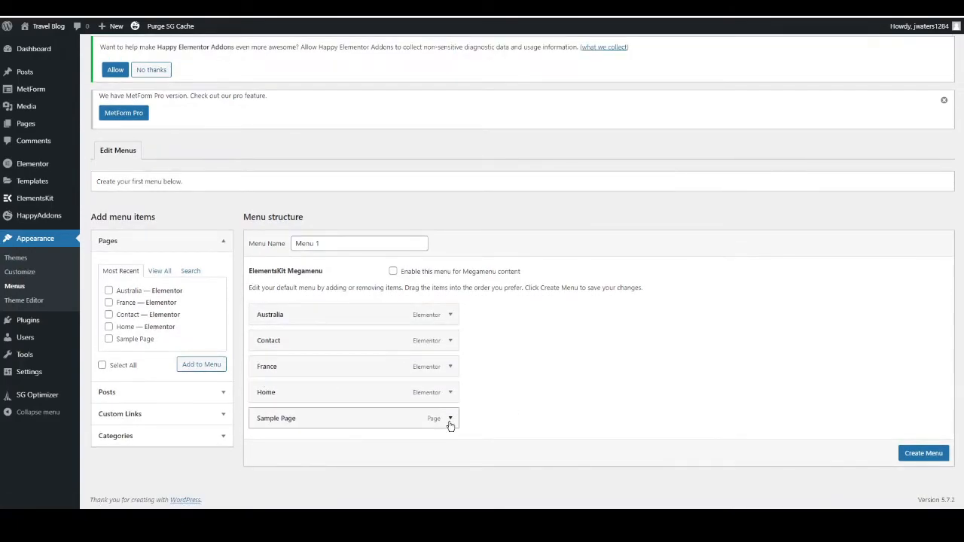
{"action": "left_click", "coordinate": [450, 418]}
{"action": "scroll", "coordinate": [287, 433], "scroll_direction": "down", "scroll_amount": 3}
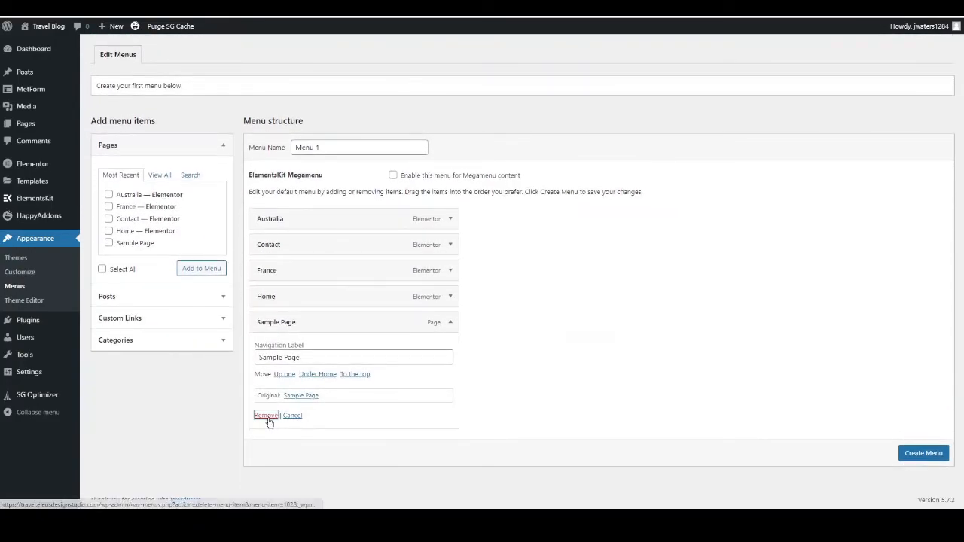
{"action": "left_click", "coordinate": [267, 416]}
Step: Order the menu items as Home, Australia, France, Contact, and create and save Menu 1 with the Primary display location
{"action": "left_click_drag", "start_coordinate": [383, 419], "coordinate": [380, 339]}
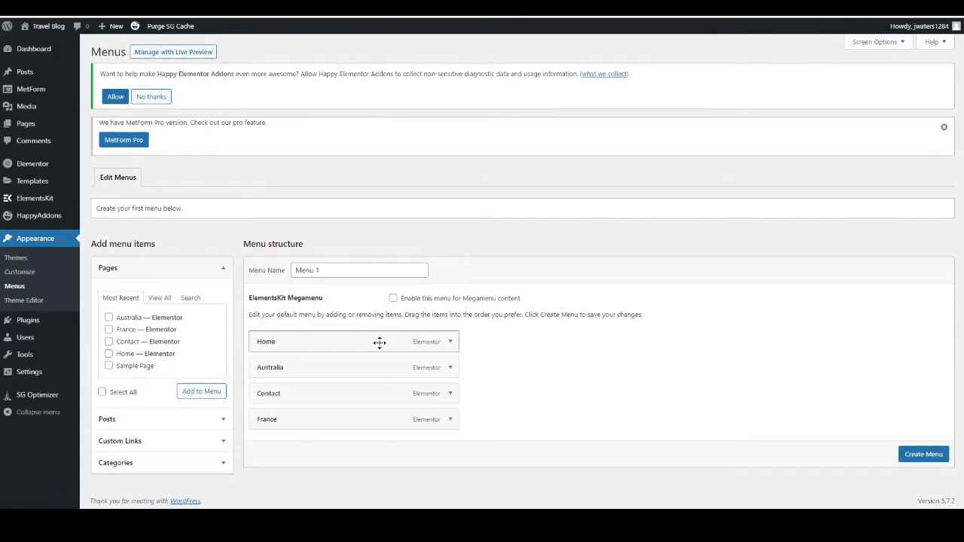
{"action": "left_click_drag", "start_coordinate": [368, 394], "coordinate": [359, 419]}
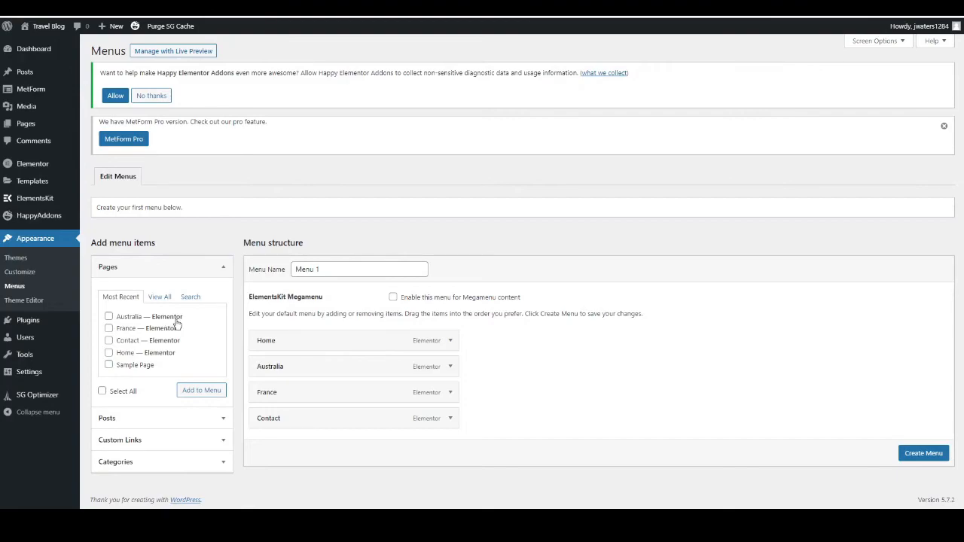
{"action": "left_click", "coordinate": [160, 298]}
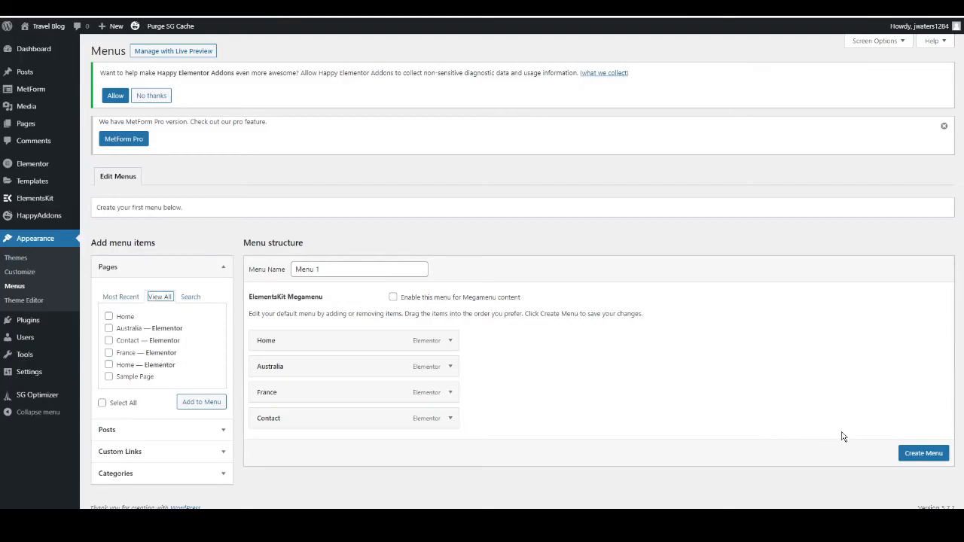
{"action": "left_click", "coordinate": [922, 454]}
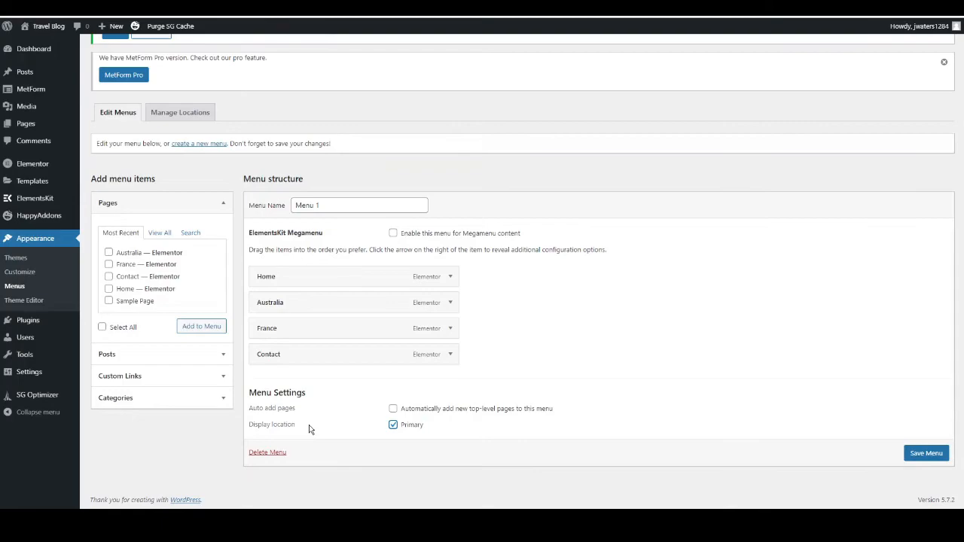
{"action": "left_click", "coordinate": [925, 454]}
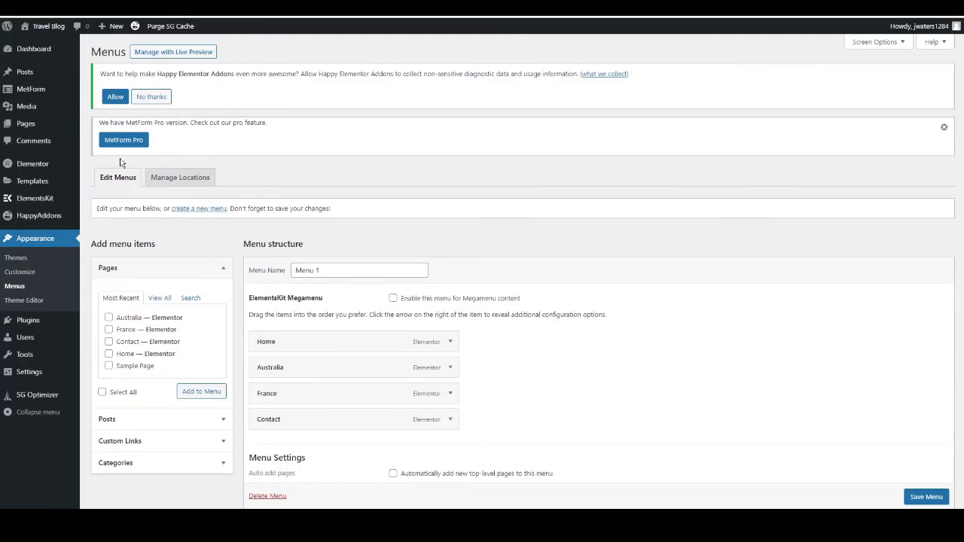
Step: Check in Elementor which menu the Home page's Nav menu widget uses, and exit to the list of all pages
{"action": "left_click", "coordinate": [27, 125]}
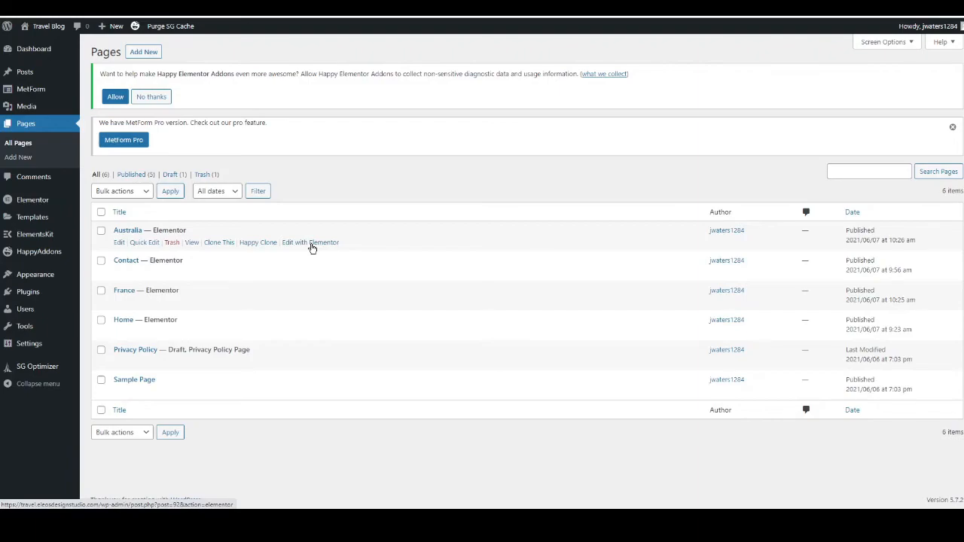
{"action": "left_click", "coordinate": [310, 242]}
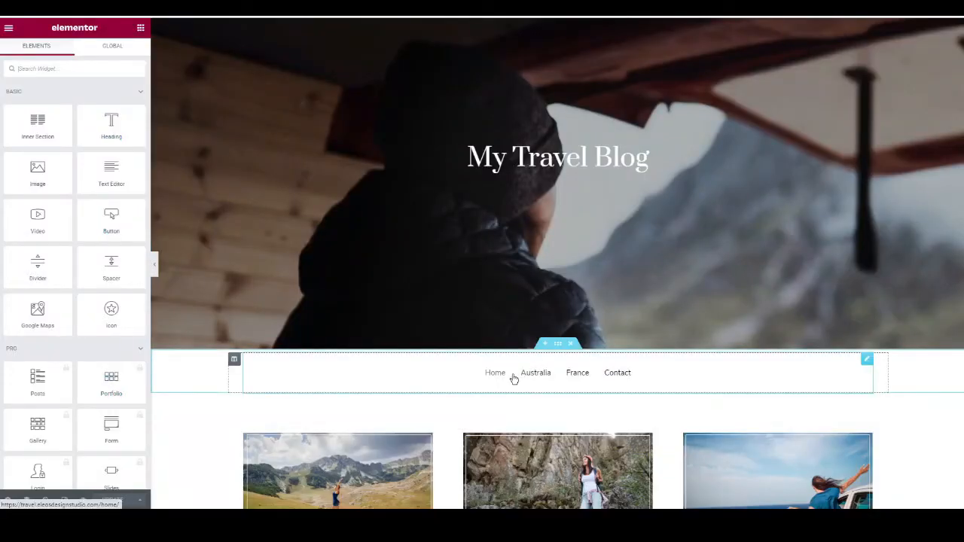
{"action": "left_click", "coordinate": [562, 379]}
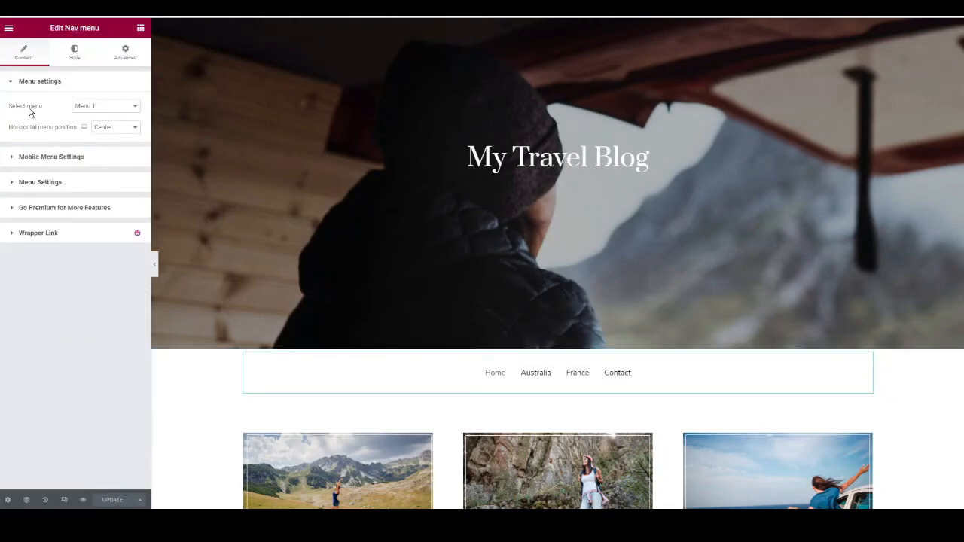
{"action": "left_click", "coordinate": [83, 106]}
{"action": "left_click", "coordinate": [88, 109]}
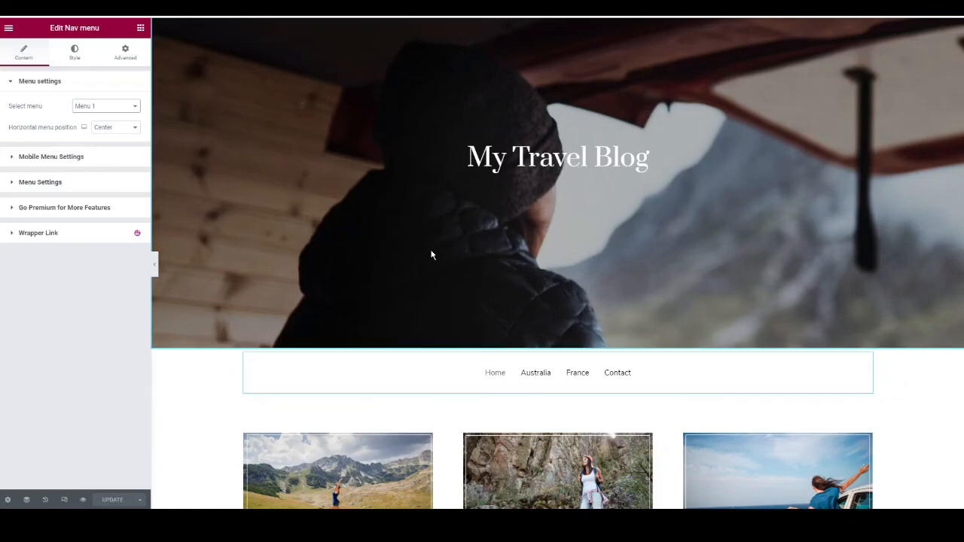
{"action": "left_click", "coordinate": [9, 29]}
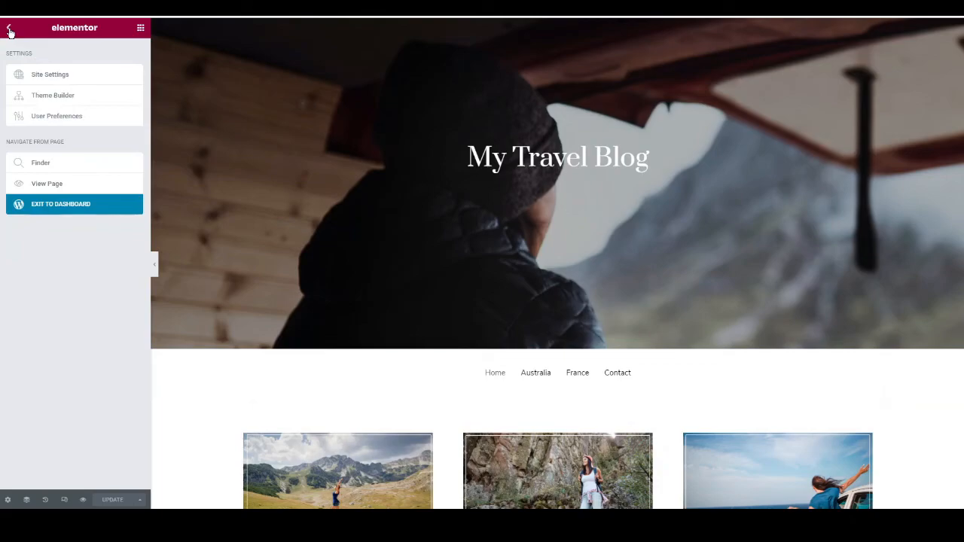
{"action": "left_click", "coordinate": [61, 207]}
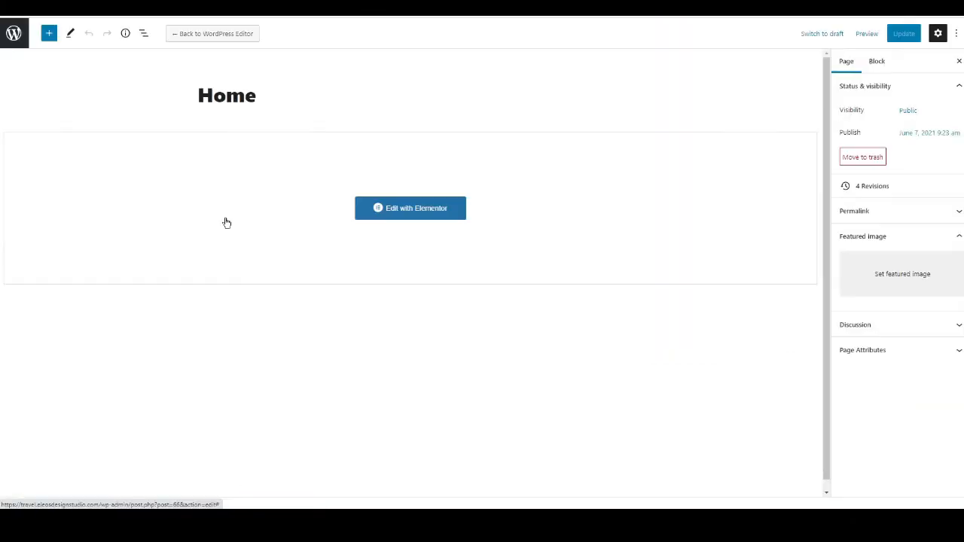
{"action": "left_click", "coordinate": [15, 38]}
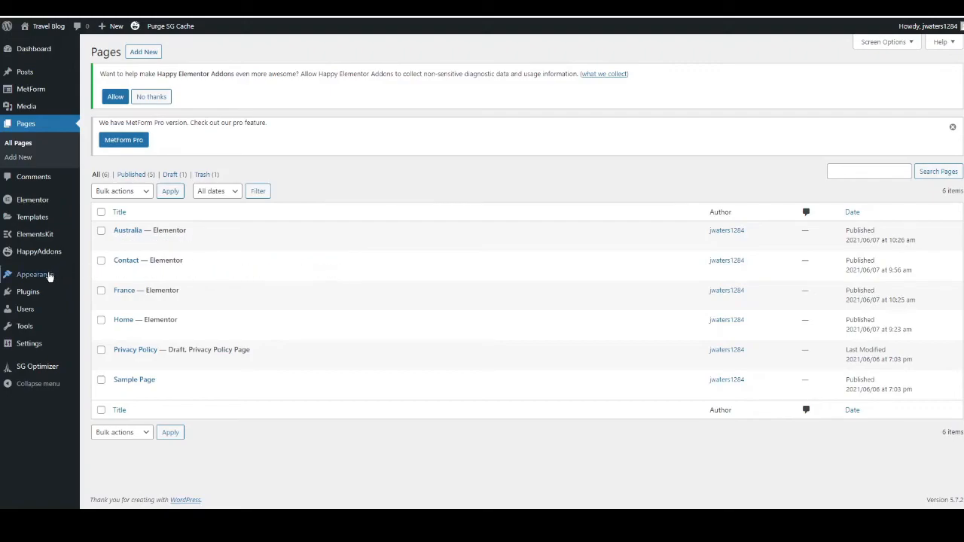
Step: Set the site's homepage to display the static page Home in the theme customizer and publish the change
{"action": "mouse_move", "coordinate": [43, 279]}
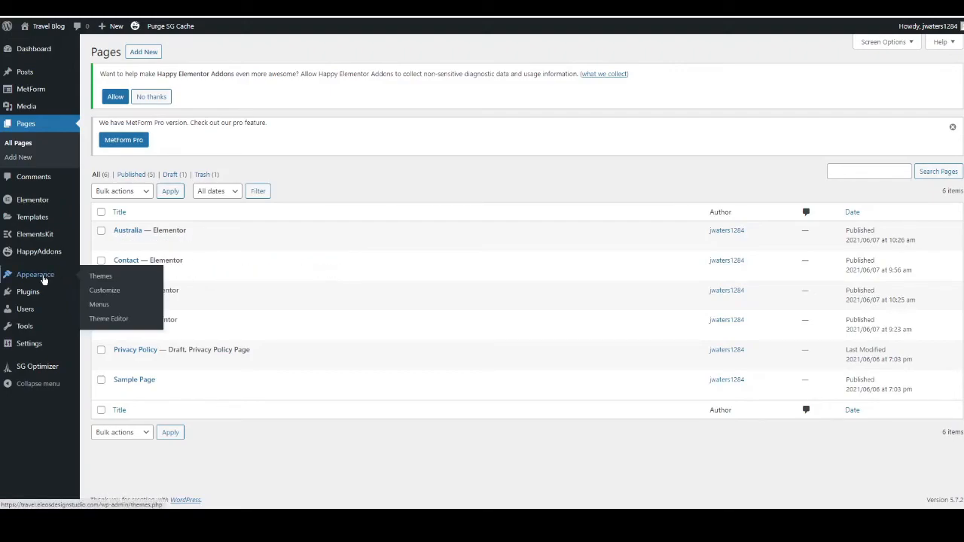
{"action": "left_click", "coordinate": [103, 291]}
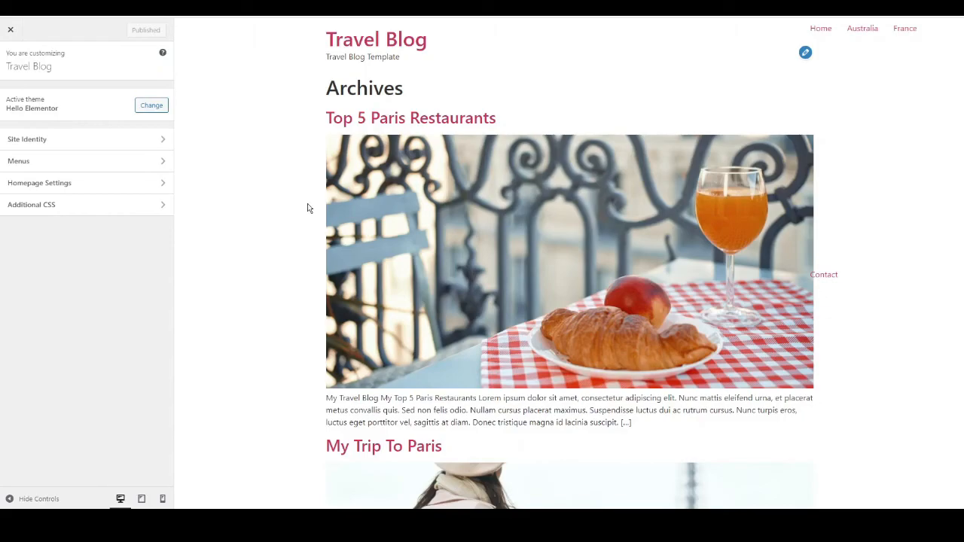
{"action": "left_click", "coordinate": [92, 188]}
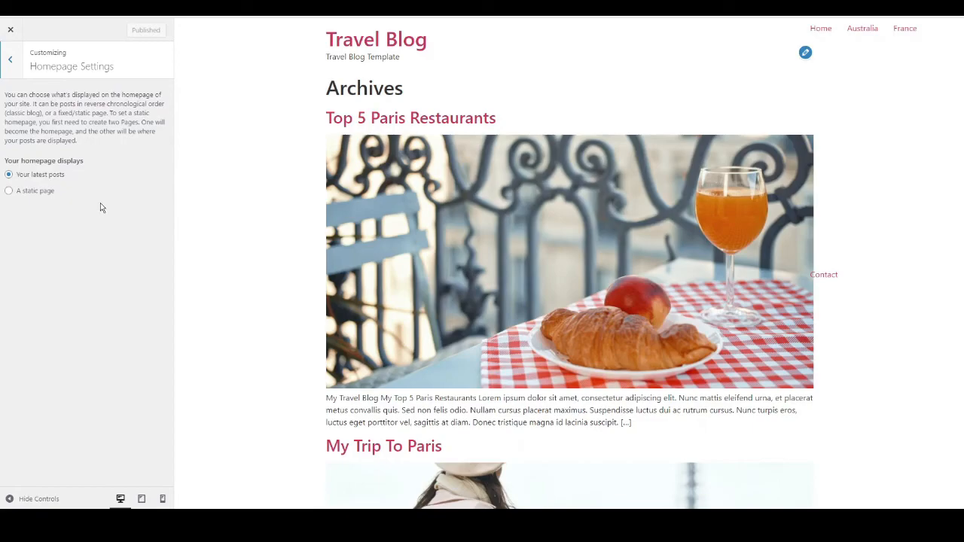
{"action": "left_click", "coordinate": [9, 192]}
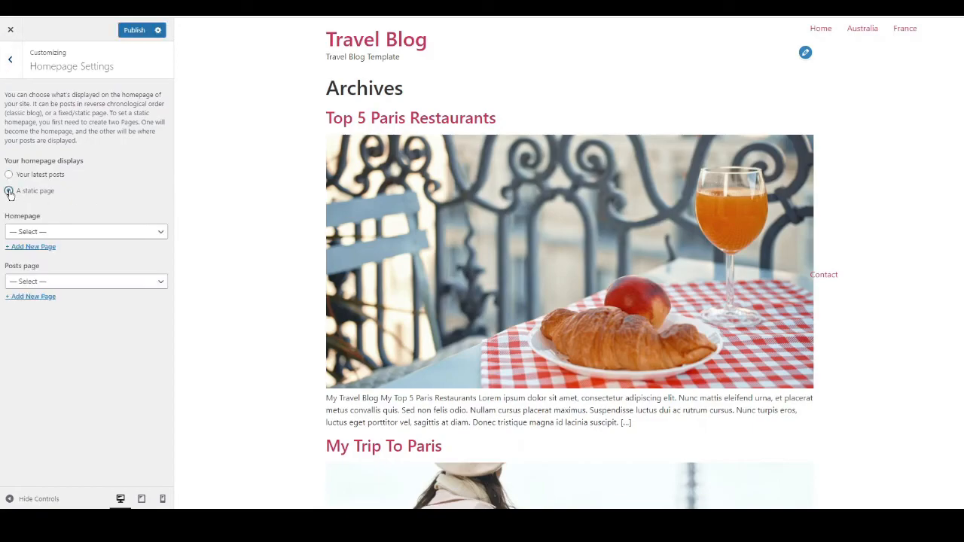
{"action": "left_click", "coordinate": [62, 232]}
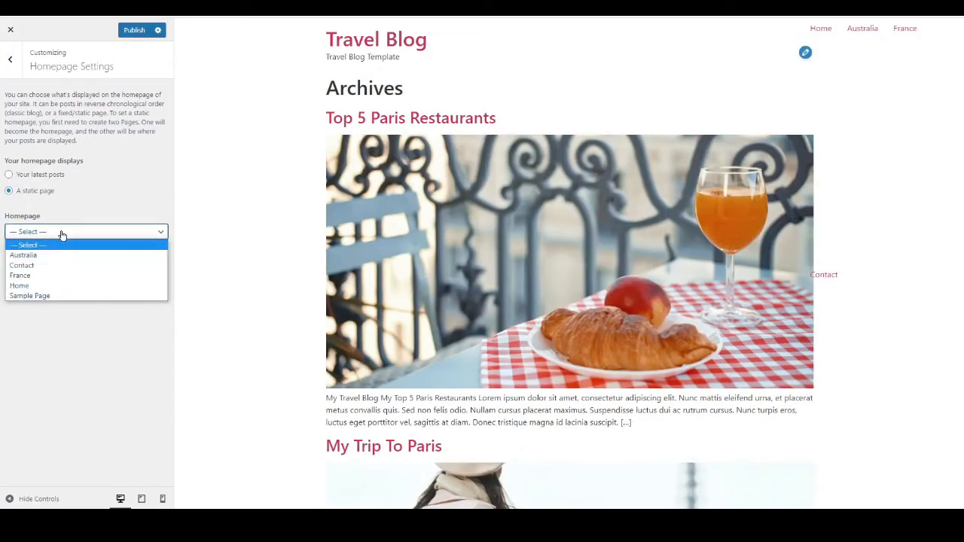
{"action": "left_click", "coordinate": [21, 286]}
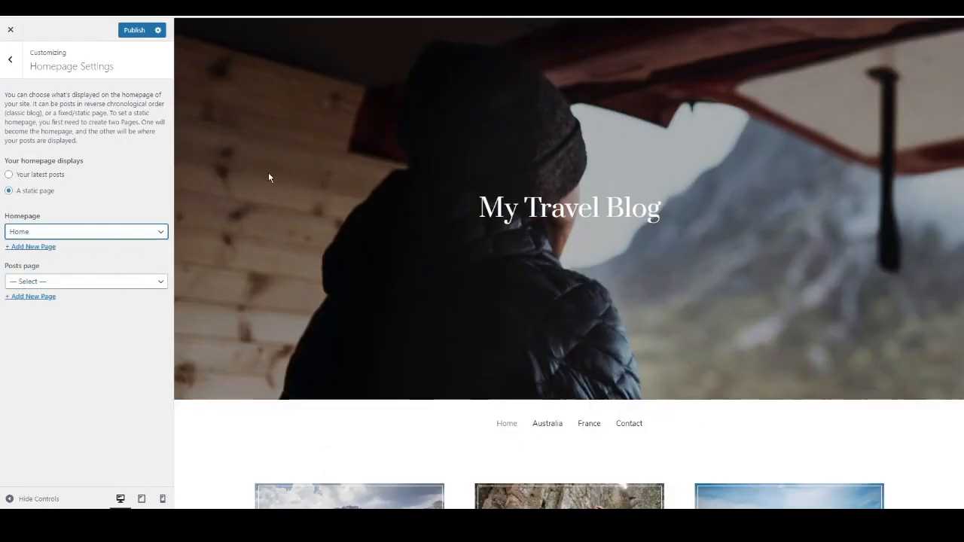
{"action": "left_click", "coordinate": [137, 33]}
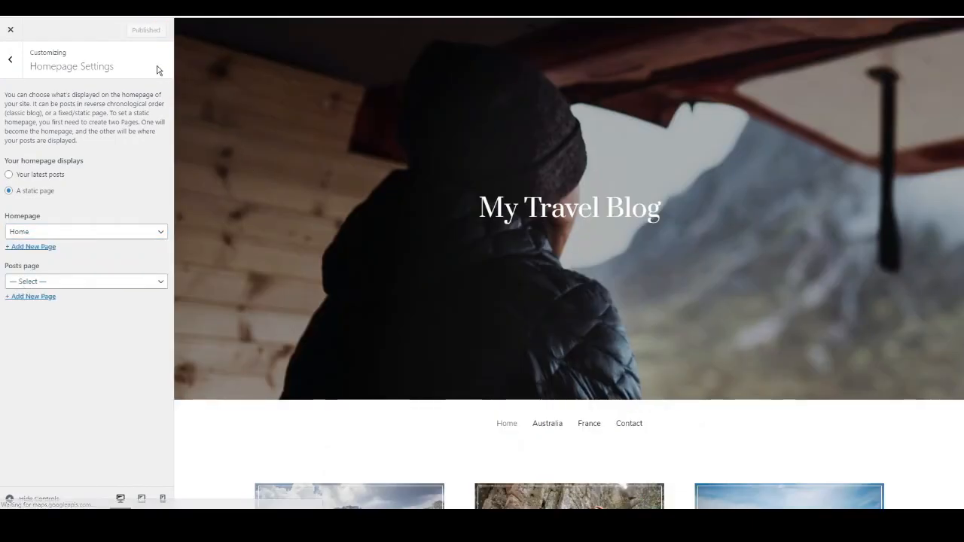
Step: Exit the customizer, open the live Travel Blog site and review the homepage's image links, About My Travels section, latest blogs and sidebar
{"action": "left_click", "coordinate": [12, 33]}
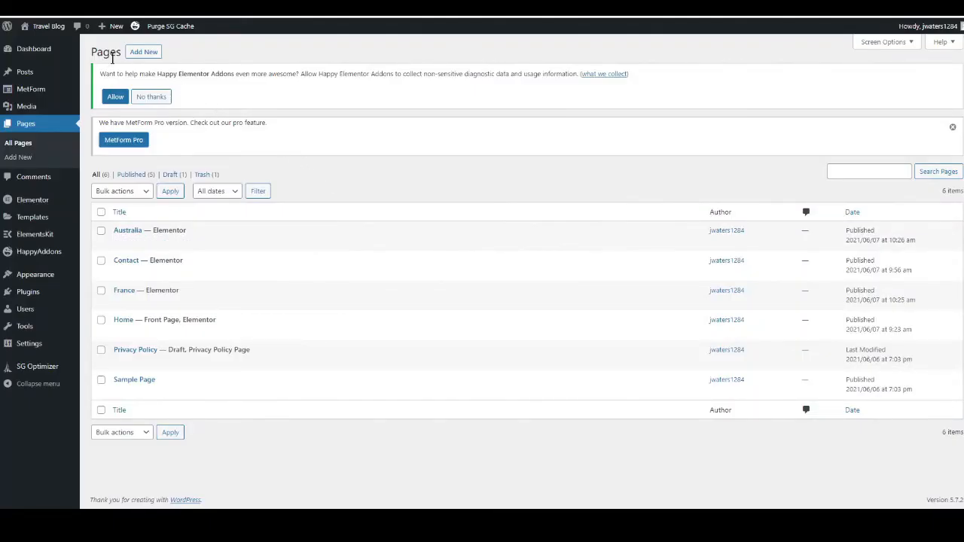
{"action": "mouse_move", "coordinate": [46, 30]}
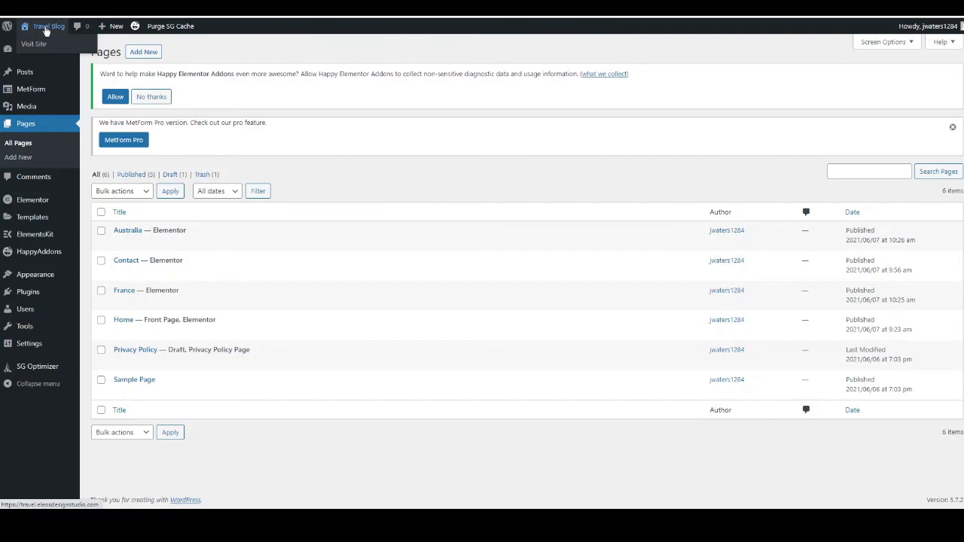
{"action": "left_click", "coordinate": [49, 28]}
{"action": "scroll", "coordinate": [508, 191], "scroll_direction": "down", "scroll_amount": 5}
{"action": "scroll", "coordinate": [505, 206], "scroll_direction": "down", "scroll_amount": 3}
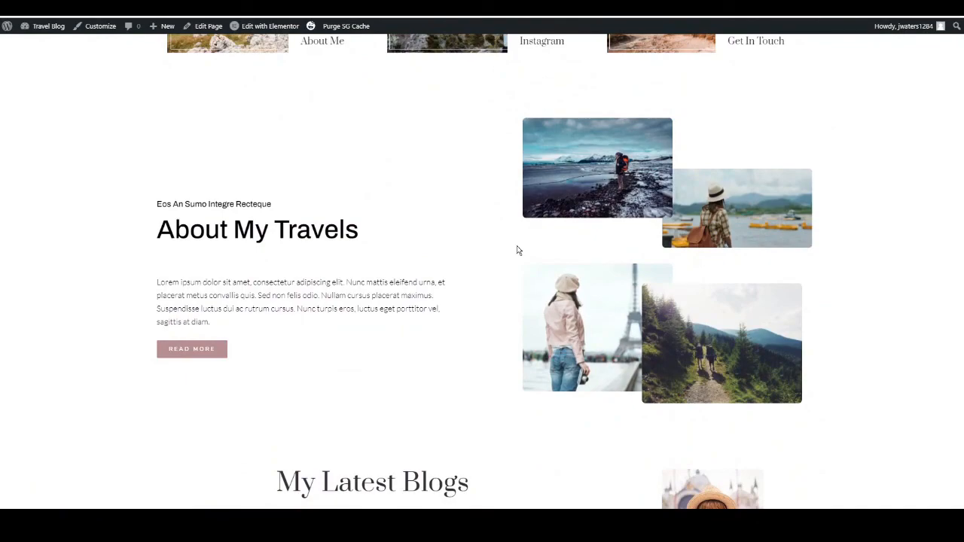
{"action": "scroll", "coordinate": [517, 248], "scroll_direction": "up", "scroll_amount": 2}
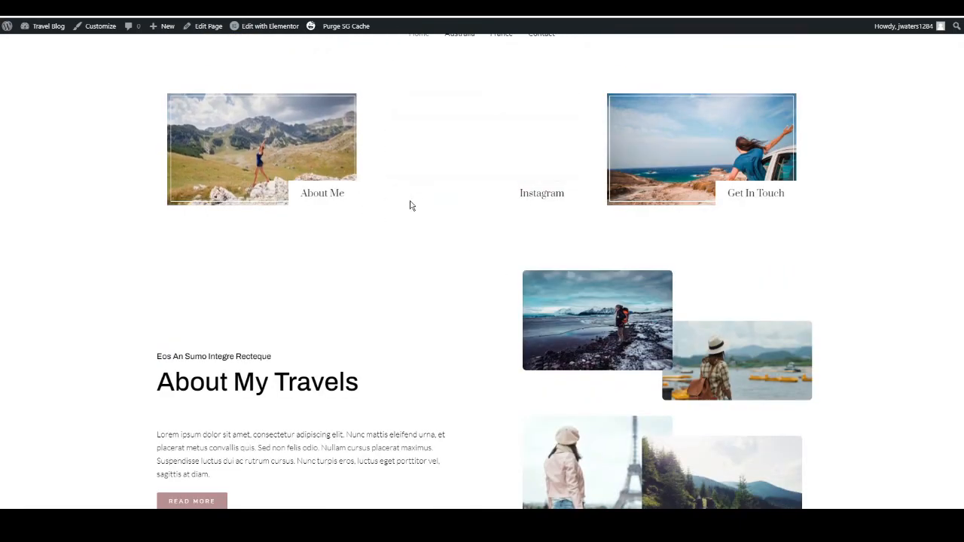
{"action": "scroll", "coordinate": [412, 203], "scroll_direction": "down", "scroll_amount": 5}
{"action": "scroll", "coordinate": [426, 120], "scroll_direction": "down", "scroll_amount": 1}
{"action": "scroll", "coordinate": [427, 121], "scroll_direction": "up", "scroll_amount": 1}
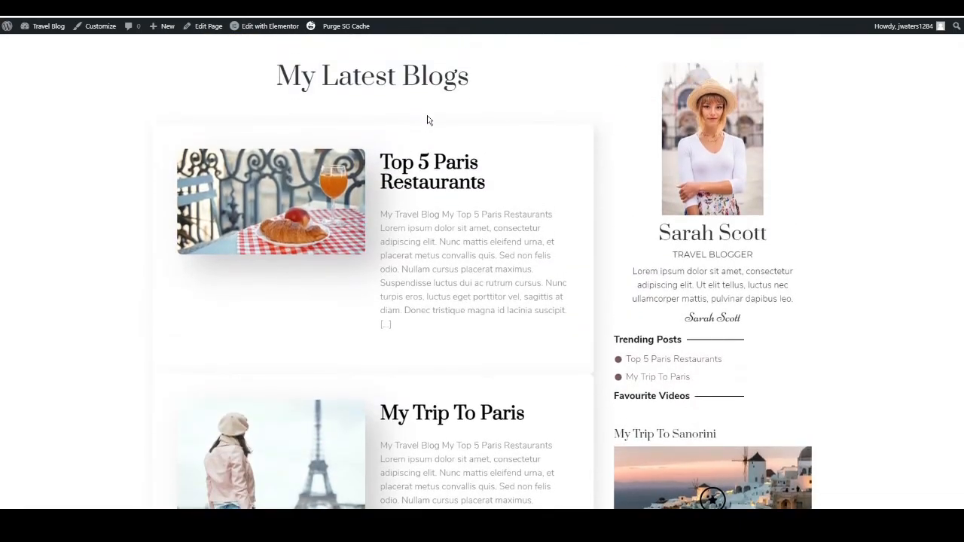
{"action": "scroll", "coordinate": [427, 120], "scroll_direction": "down", "scroll_amount": 3}
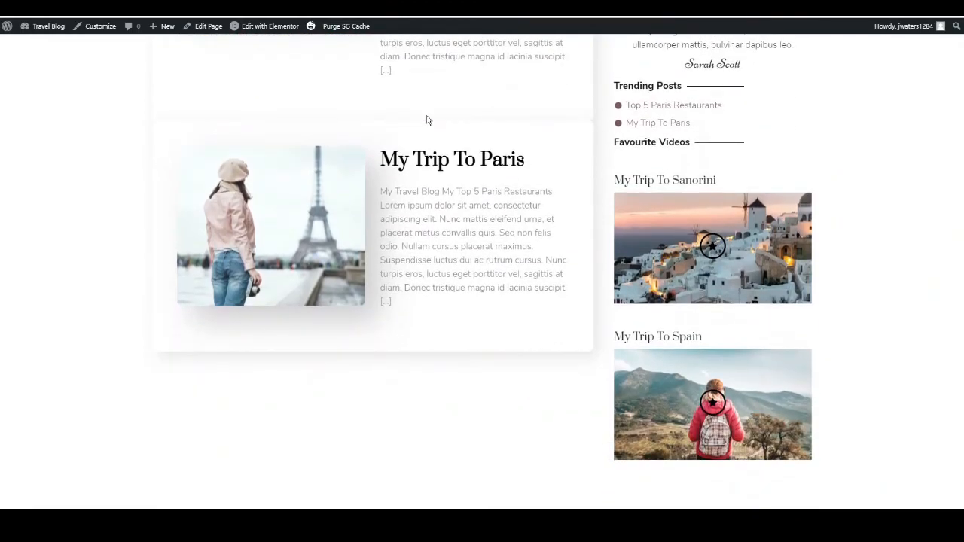
{"action": "scroll", "coordinate": [427, 121], "scroll_direction": "down", "scroll_amount": 1}
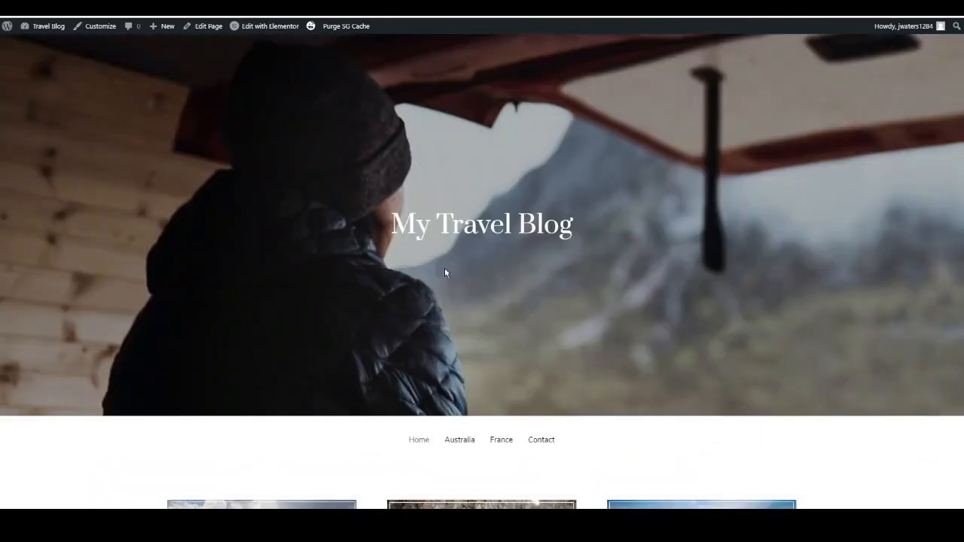